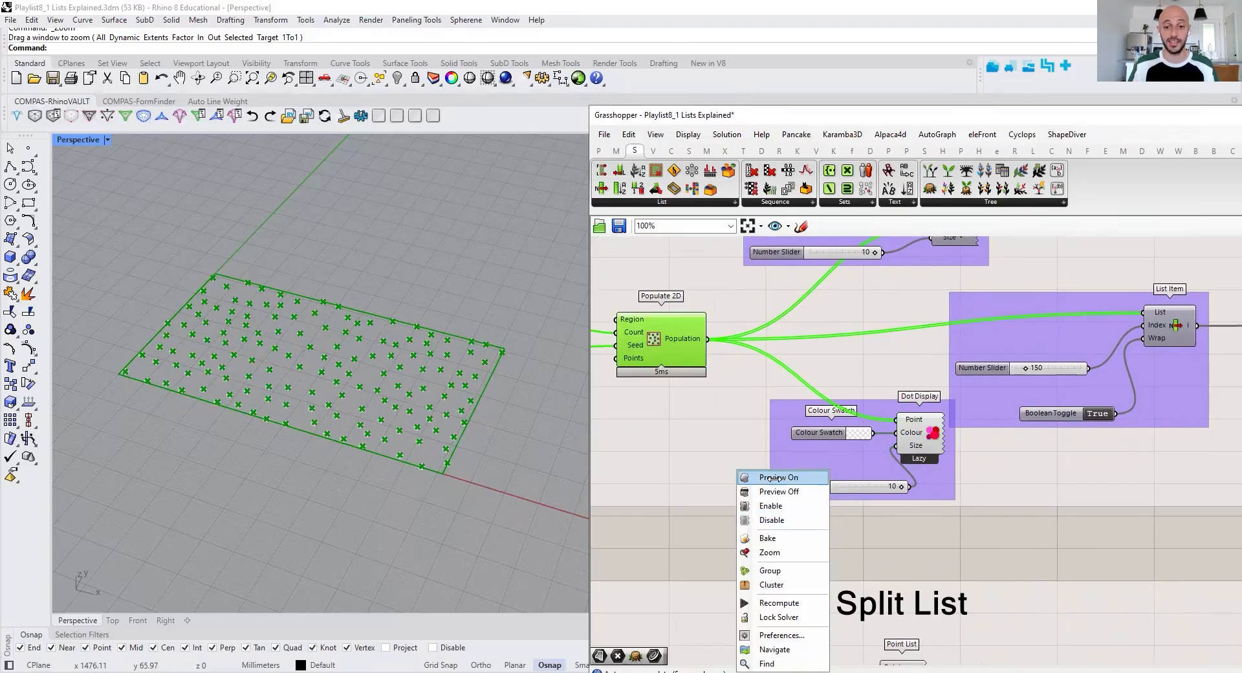
Turn on the previews of the white Dot Display and the Point List components in the List Item group
click(777, 479)
click(804, 520)
scroll(922, 401, up, 1)
right_drag(918, 423, 863, 480)
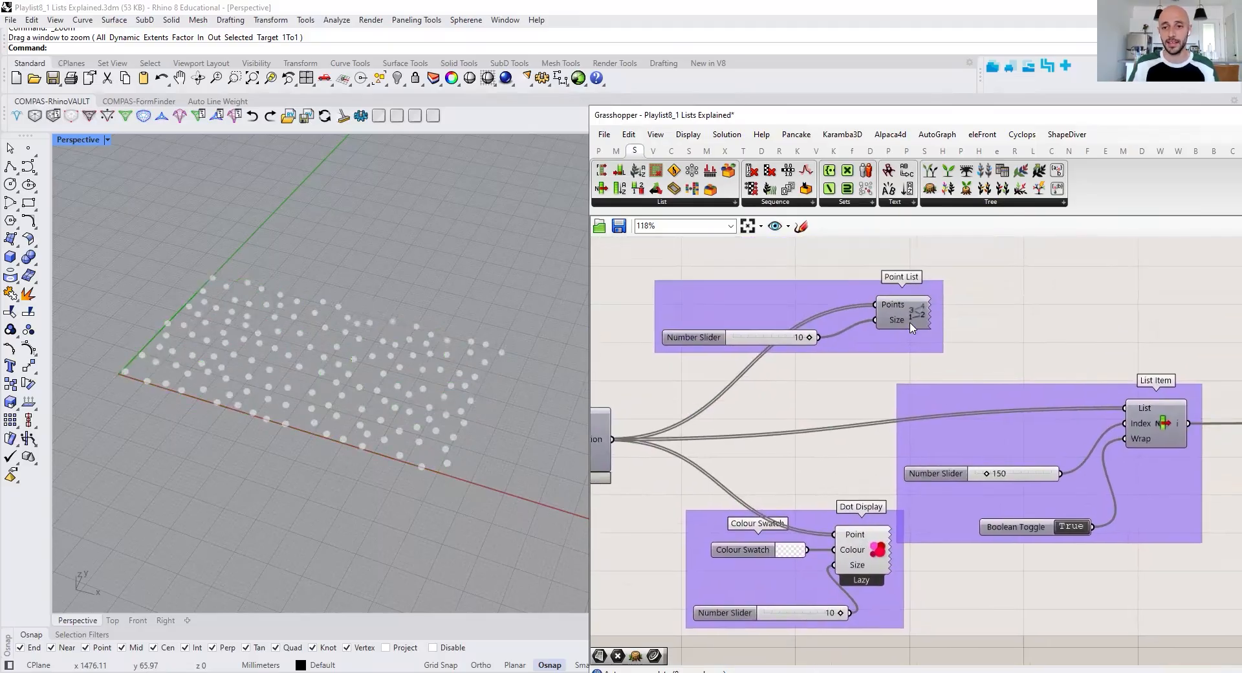
right_drag(899, 336, 888, 426)
click(900, 407)
right_click(868, 255)
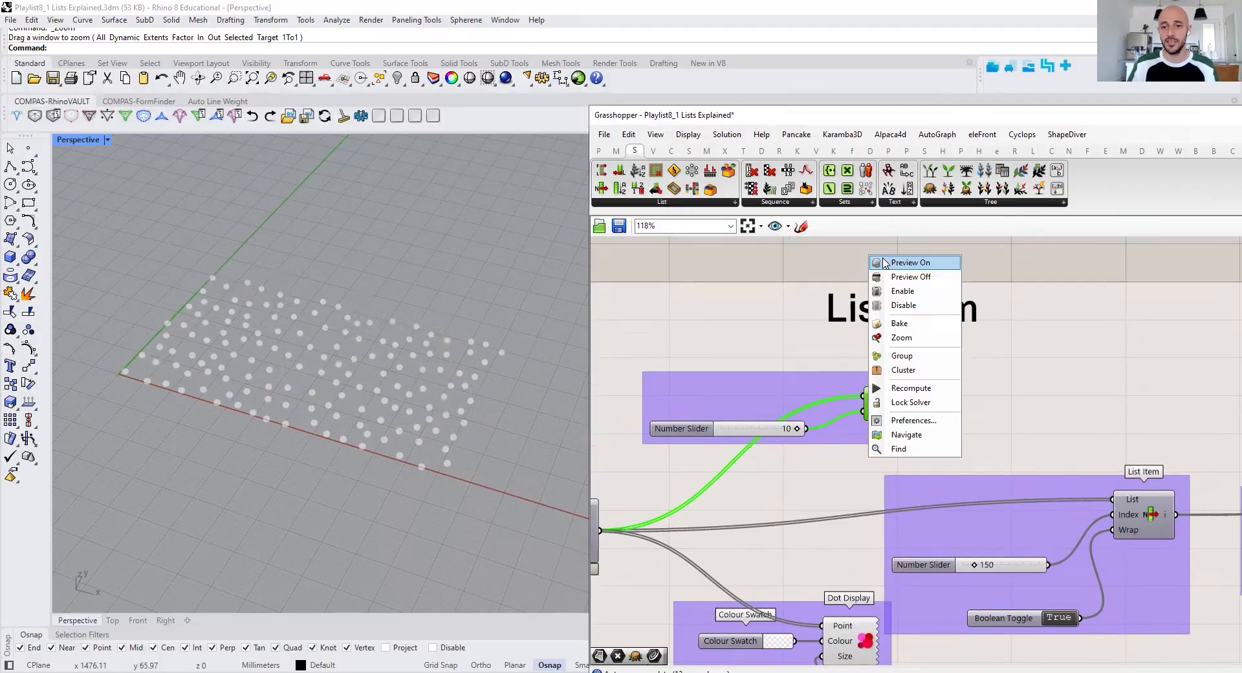
click(885, 263)
right_drag(846, 381, 946, 355)
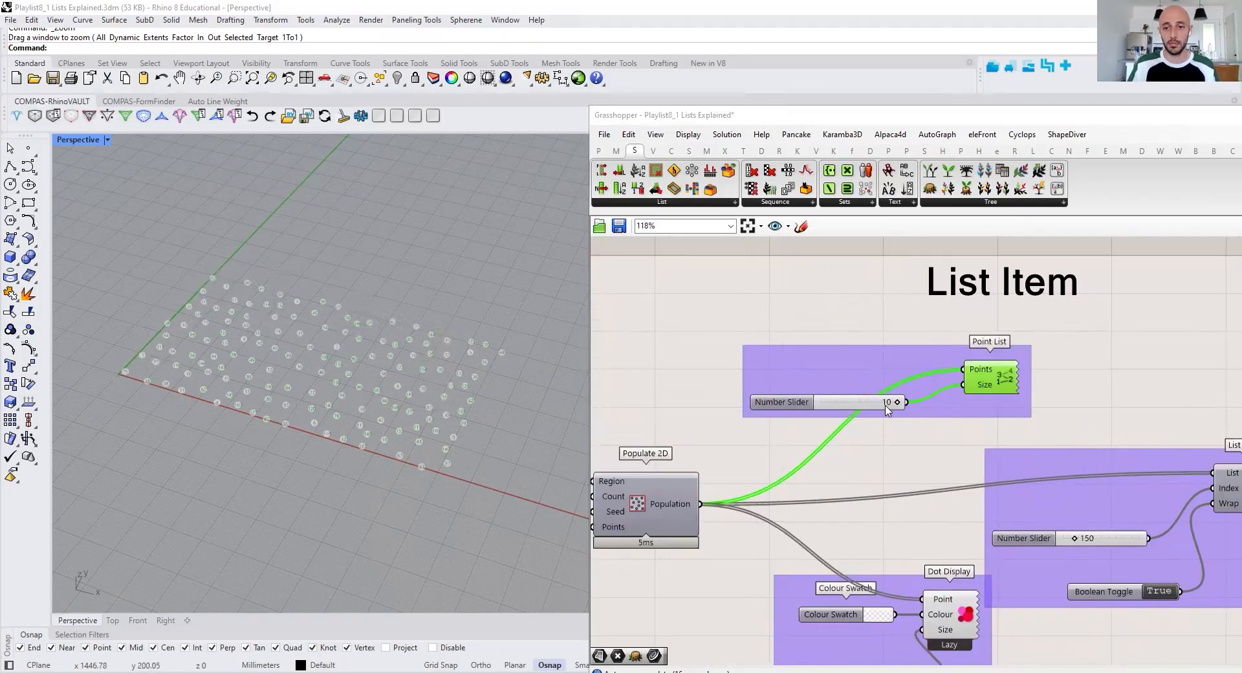
Move the Grasshopper window aside to uncover the viewport and examine the index numbers on the populated points
scroll(244, 349, up, 5)
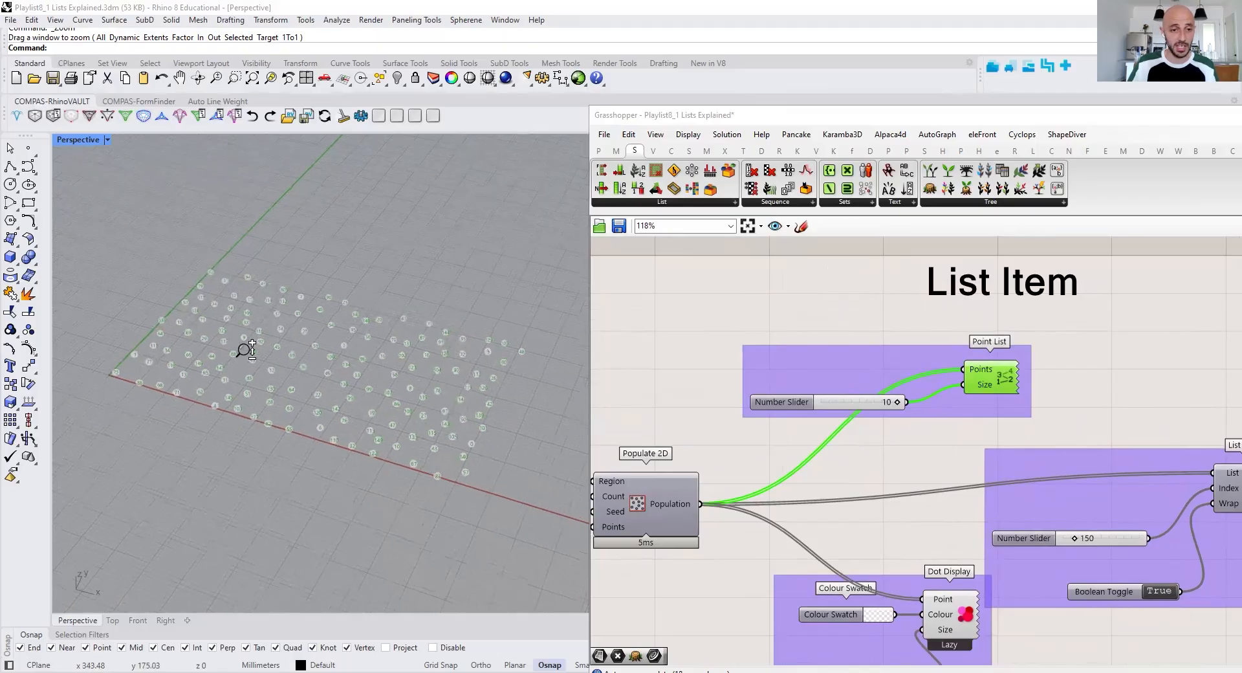
click(675, 261)
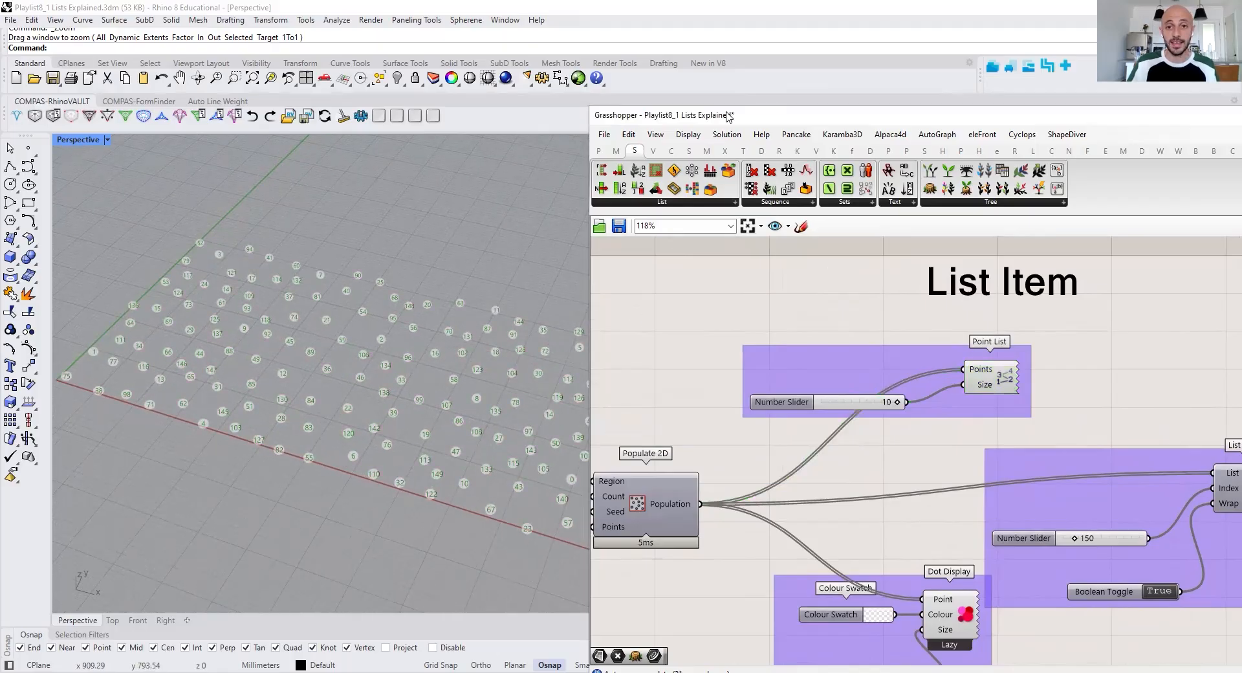
drag(832, 115, 939, 114)
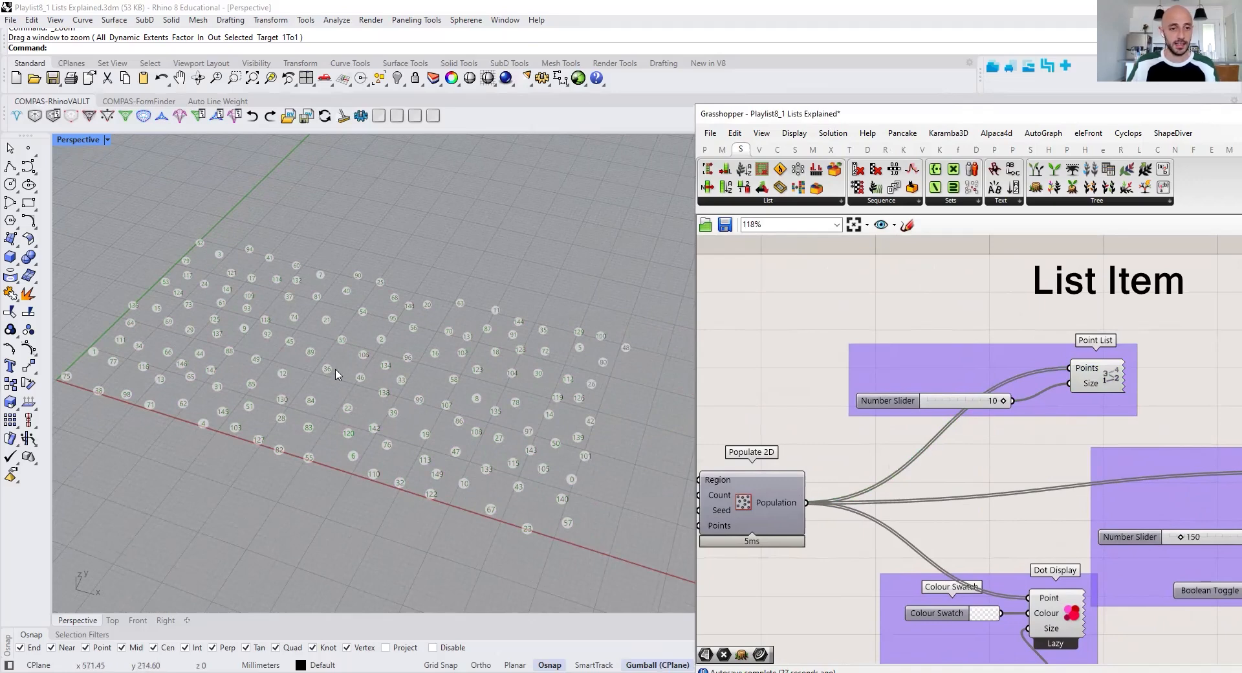
scroll(289, 348, up, 2)
scroll(289, 348, up, 3)
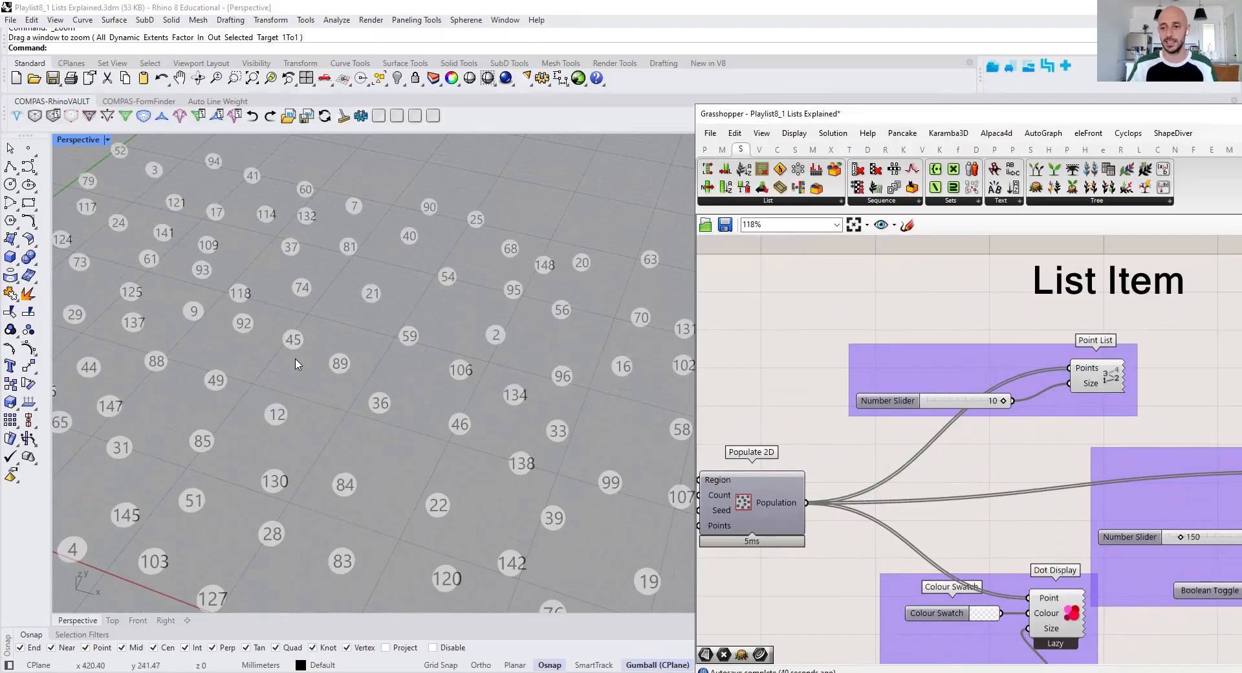
Set the List Item component's index slider to 45
right_drag(1100, 495, 888, 448)
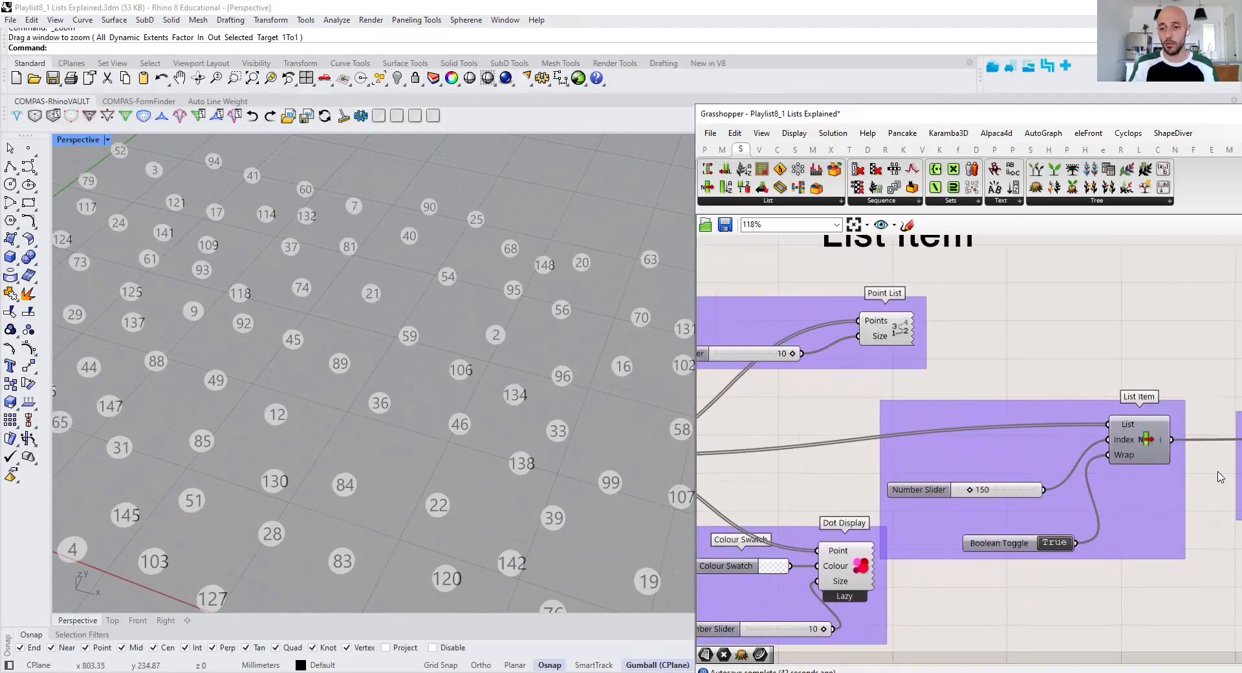
double_click(996, 489)
text(45)
key(Return)
Turn on the preview of the red Dot Display fed by the List Item output
right_drag(1144, 437, 1063, 422)
scroll(1143, 424, up, 1)
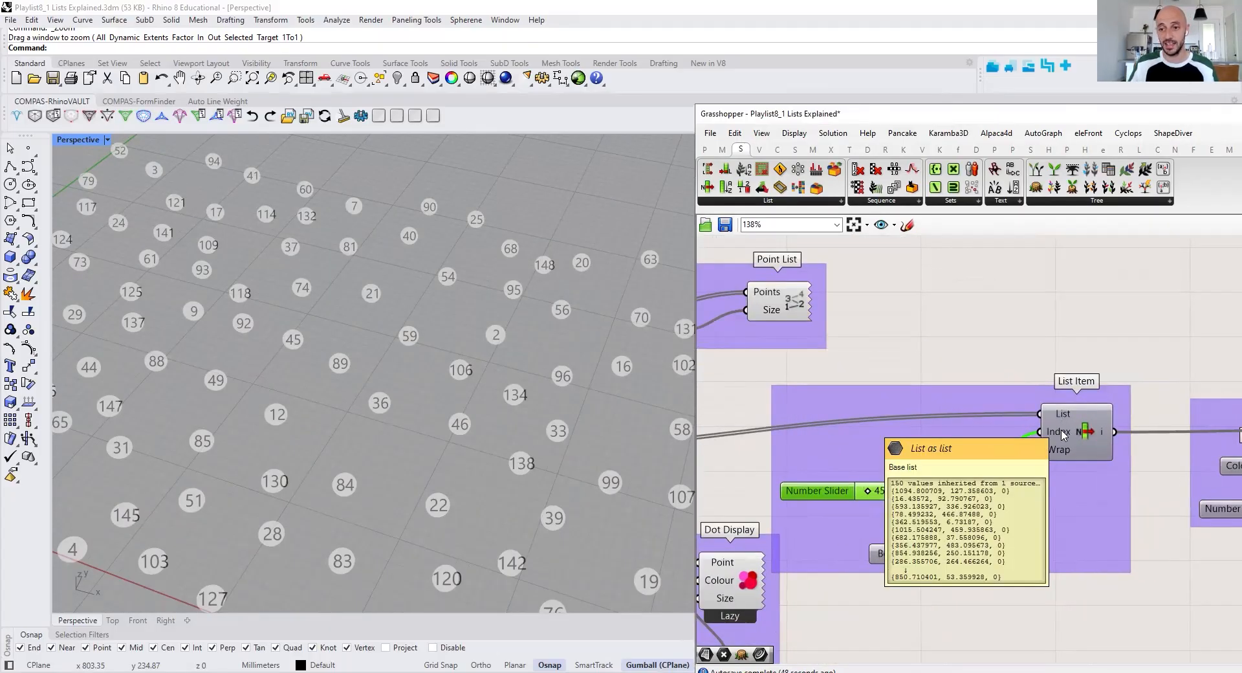
right_drag(1062, 431, 707, 431)
right_click(1213, 351)
click(1203, 353)
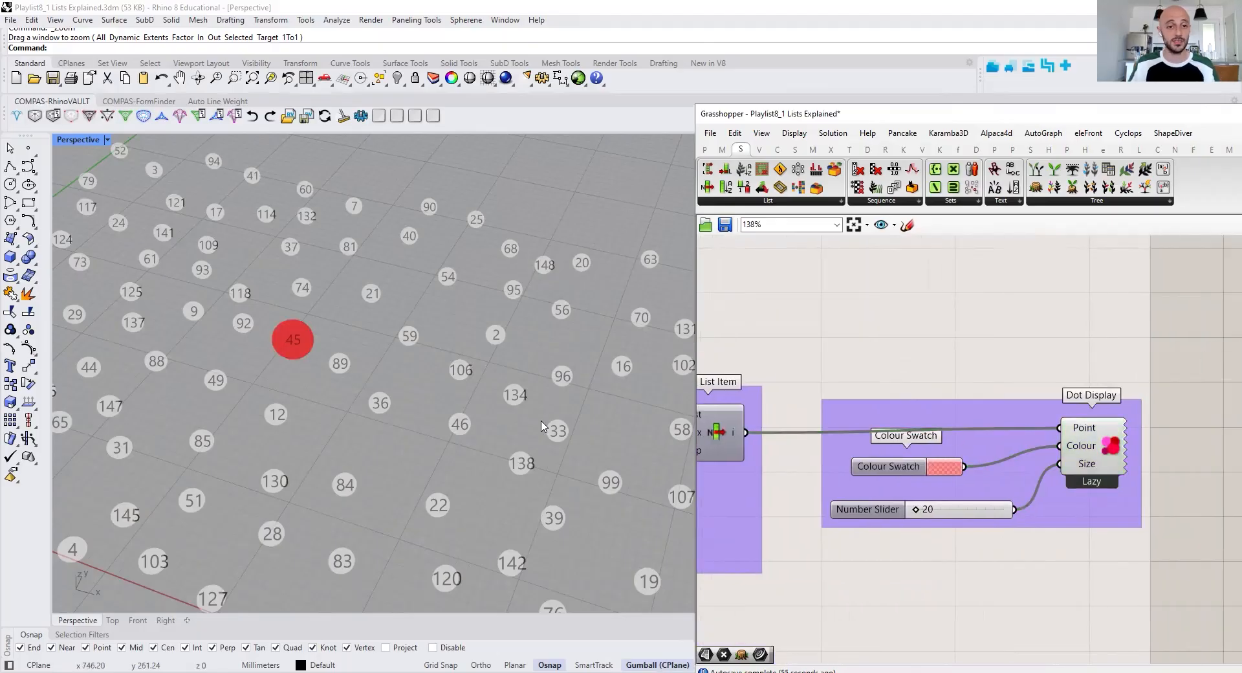
Change the List Item component's index slider to 120
right_drag(699, 437, 956, 433)
right_drag(815, 482, 871, 487)
click(870, 487)
double_click(871, 484)
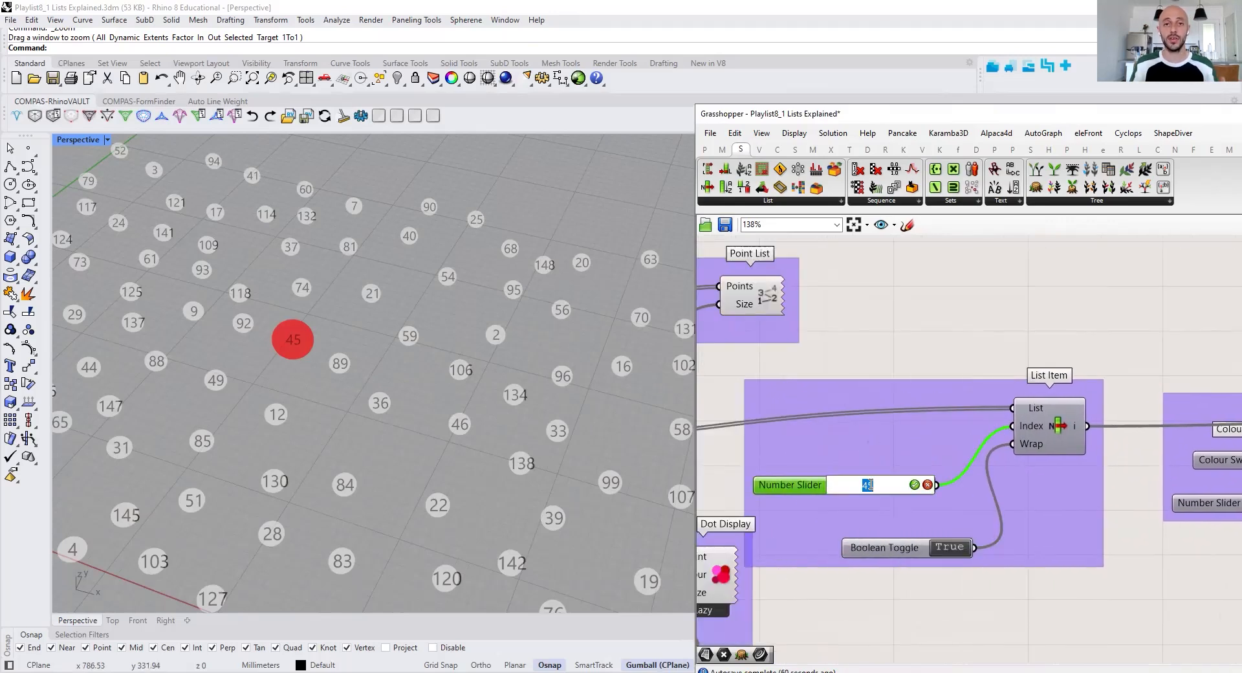
text(120)
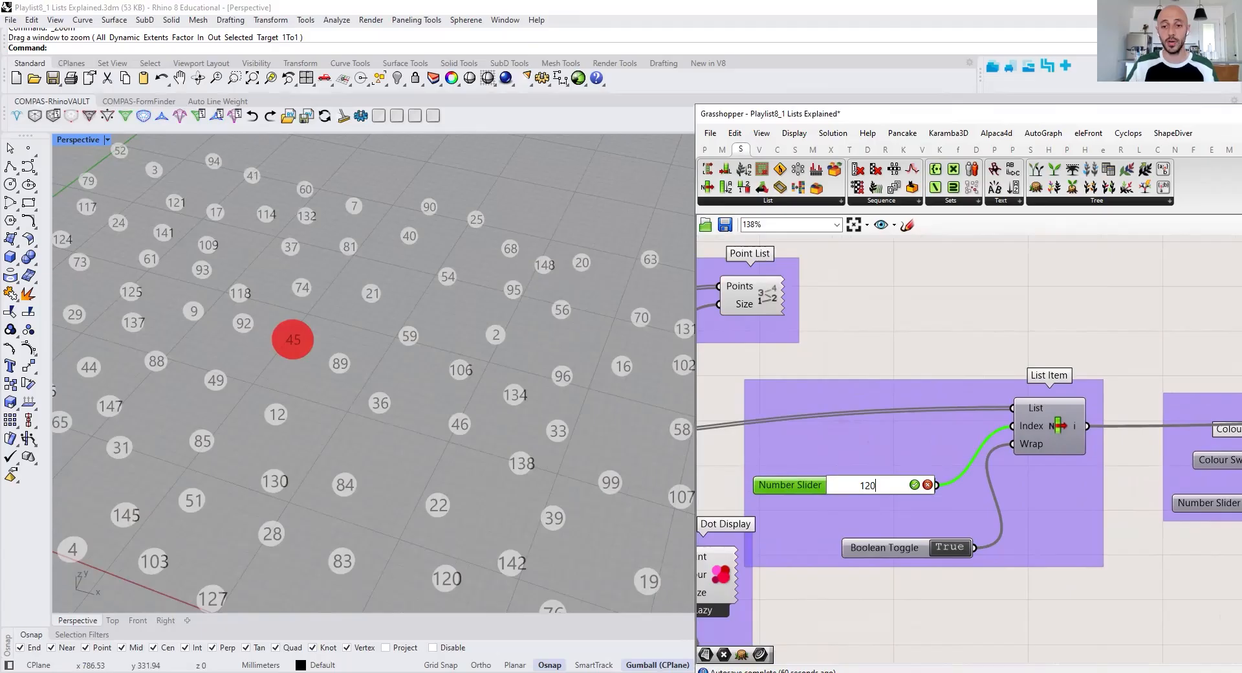
key(Return)
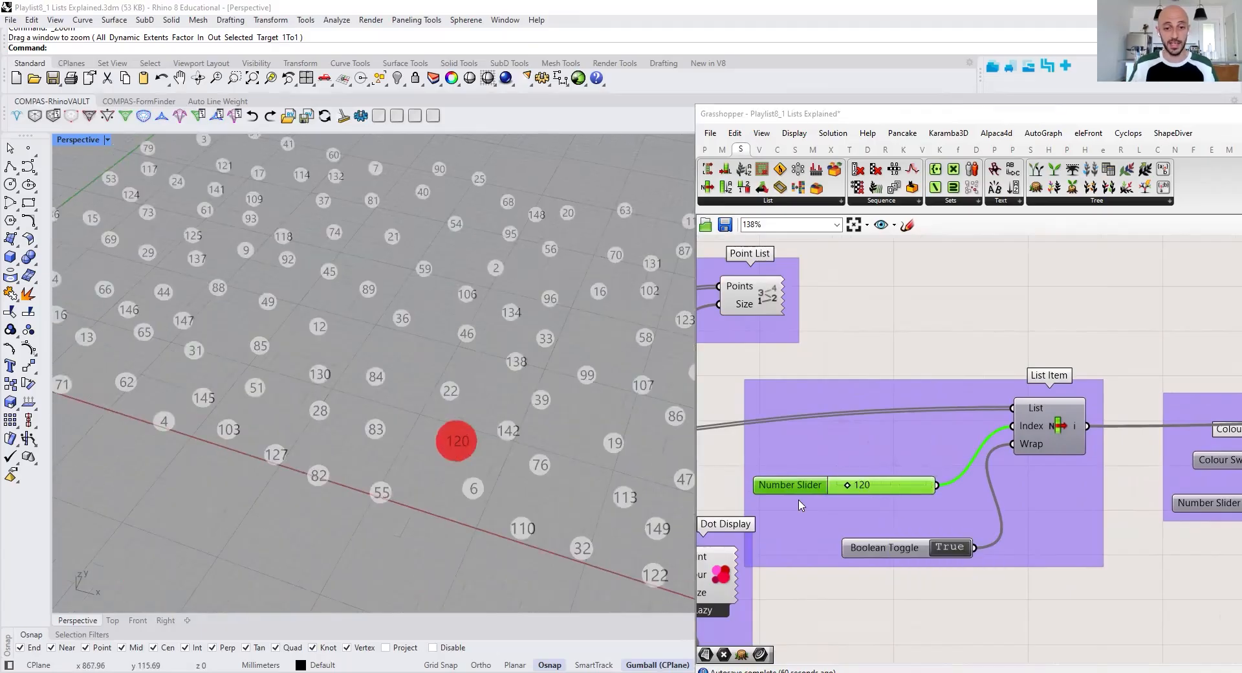
Set the List Item index slider to 1 and locate the corresponding red dot in the viewport
double_click(908, 496)
text(1)
key(Return)
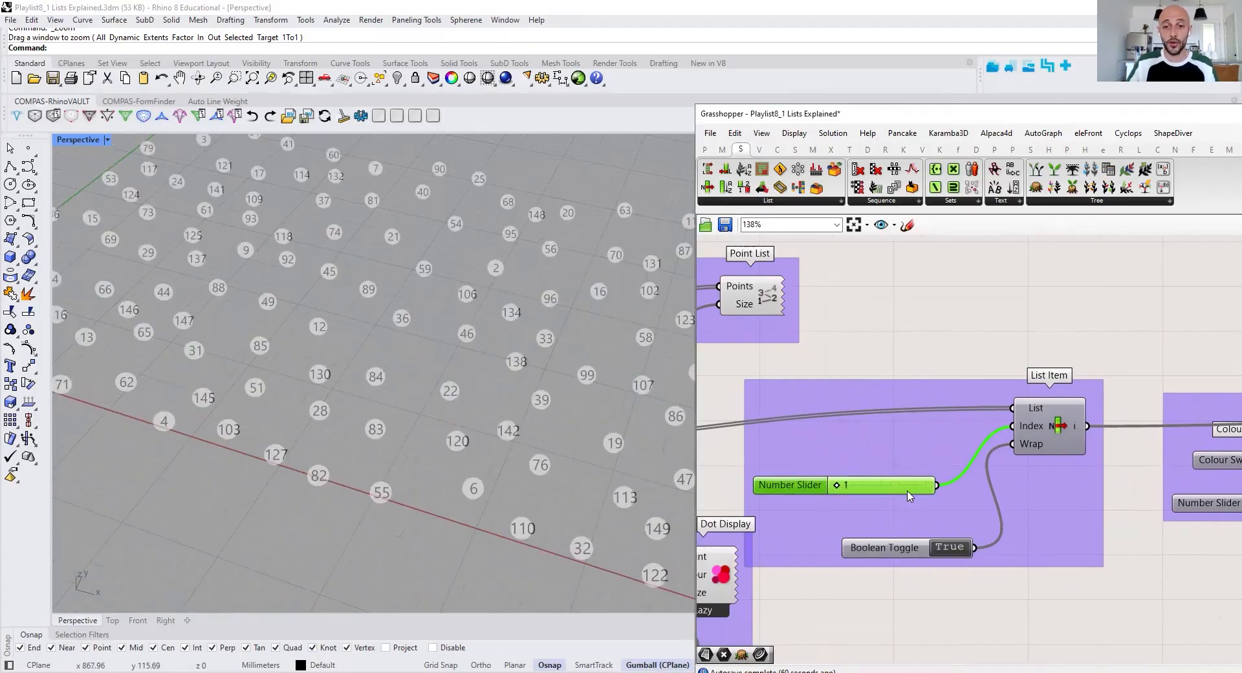
scroll(418, 471, down, 8)
scroll(246, 378, up, 6)
shift+right_drag(349, 381, 262, 388)
scroll(262, 389, down, 2)
scroll(185, 395, up, 4)
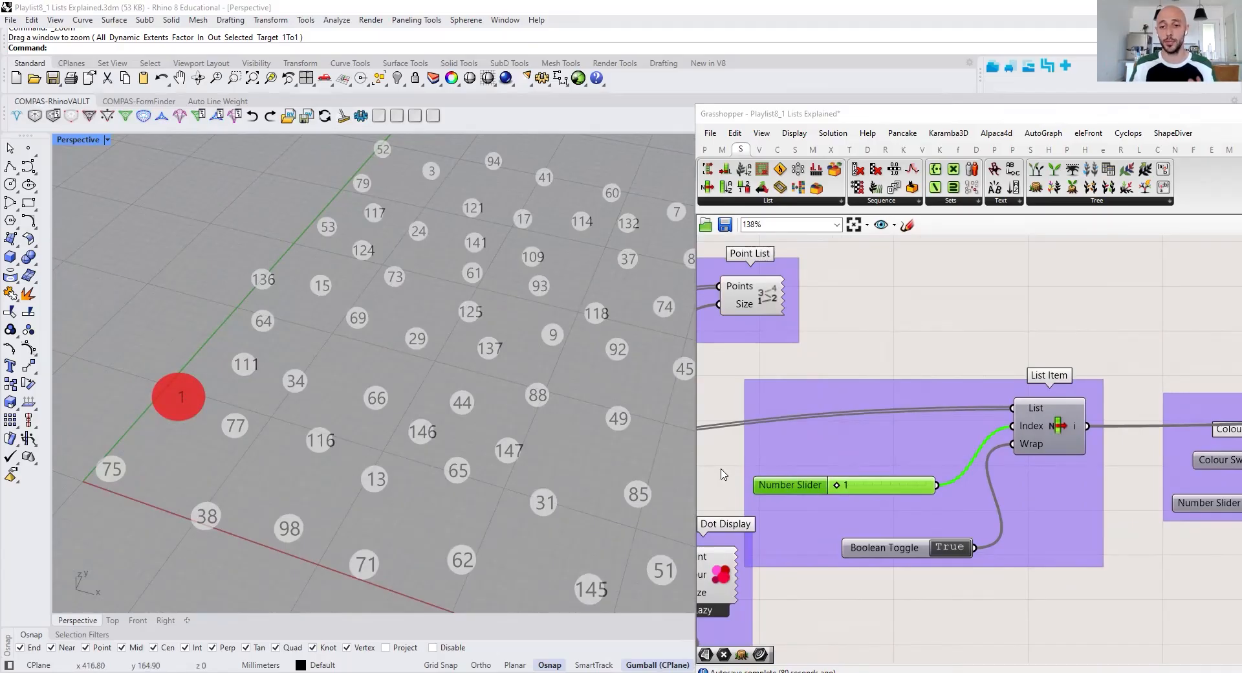
mouse_move(1035, 435)
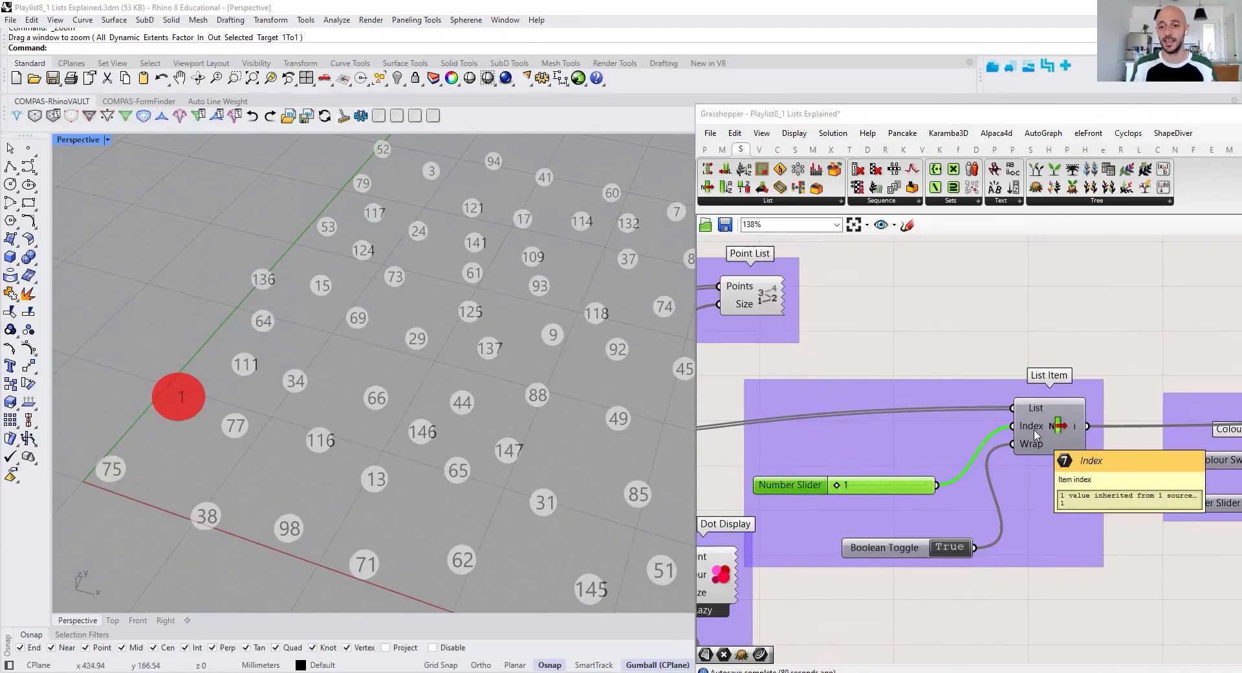
Turn on the preview of the Populate 2D component in the List Length group and bring its points into view
scroll(1046, 421, down, 5)
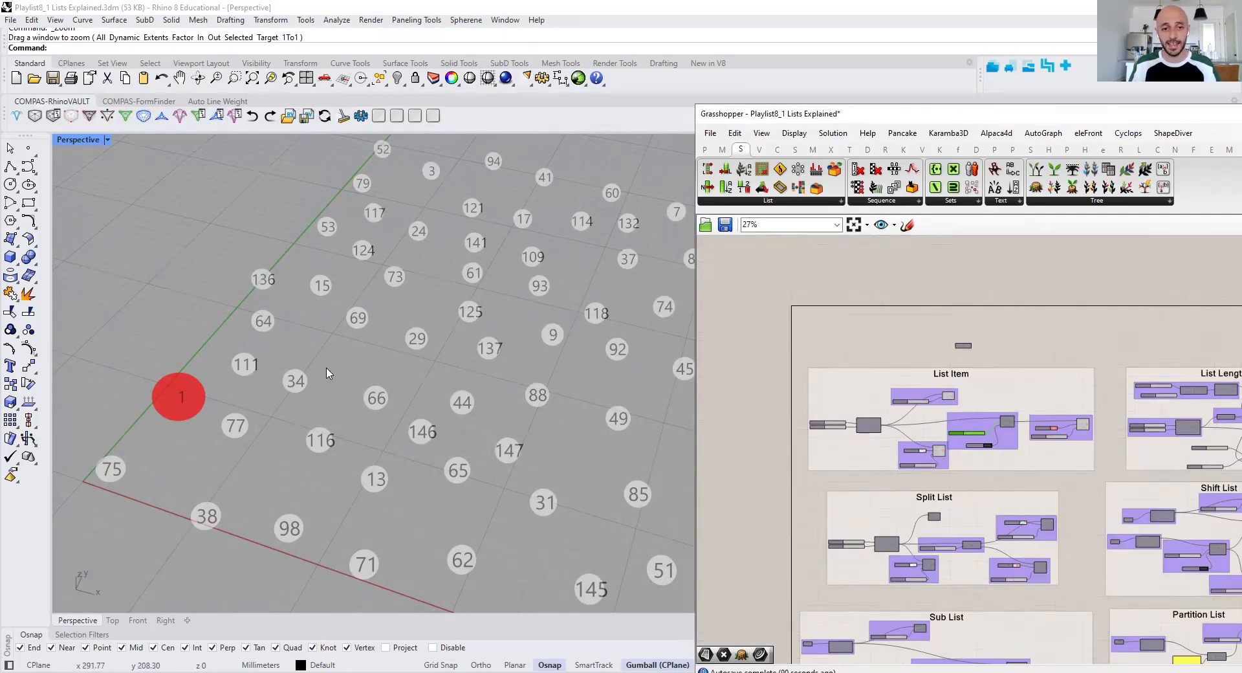
scroll(362, 370, down, 6)
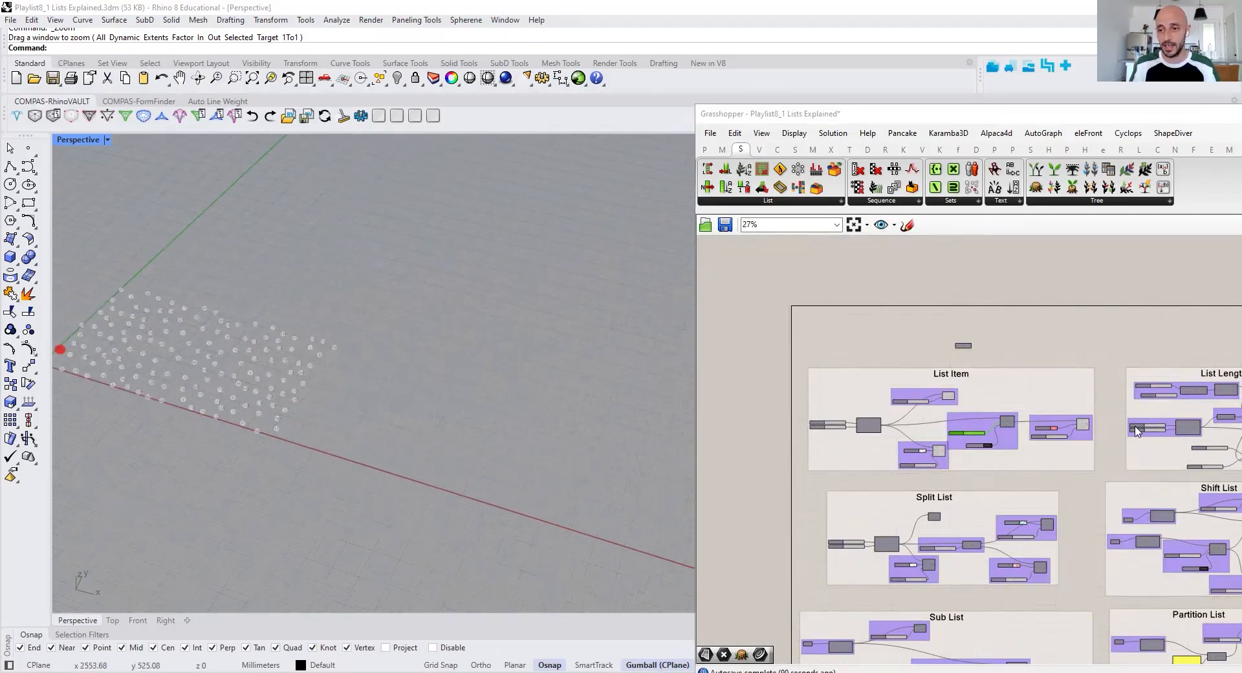
scroll(1137, 432, up, 4)
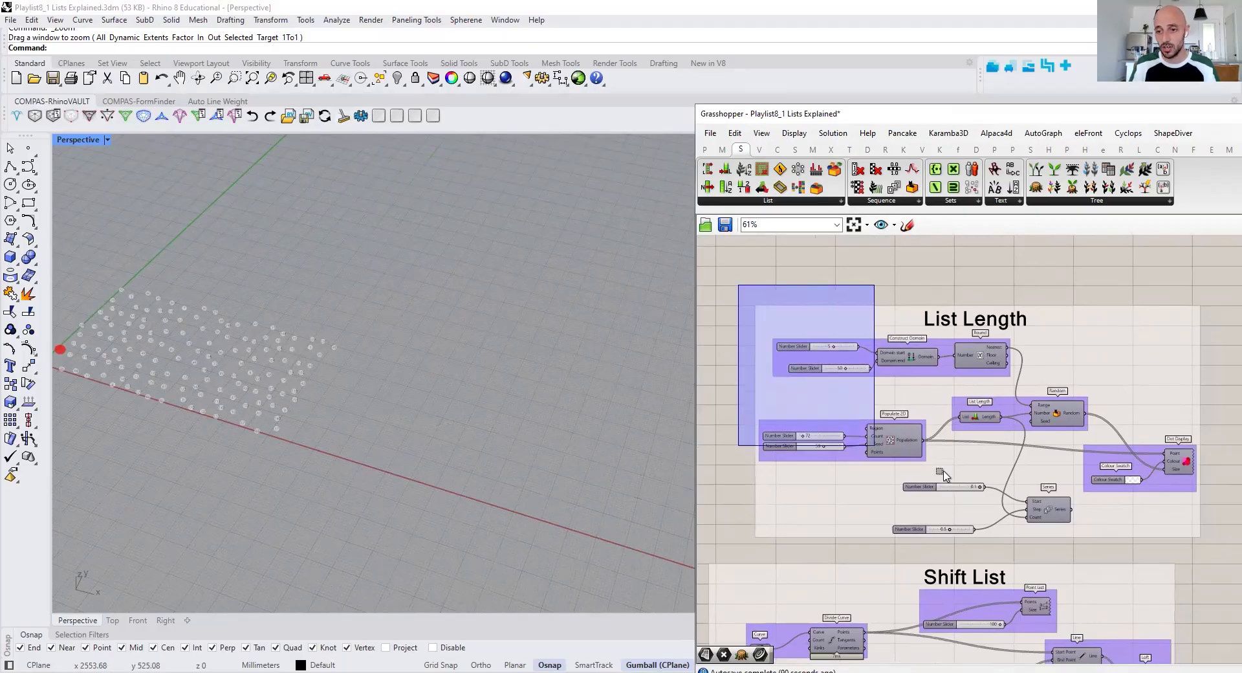
click(906, 440)
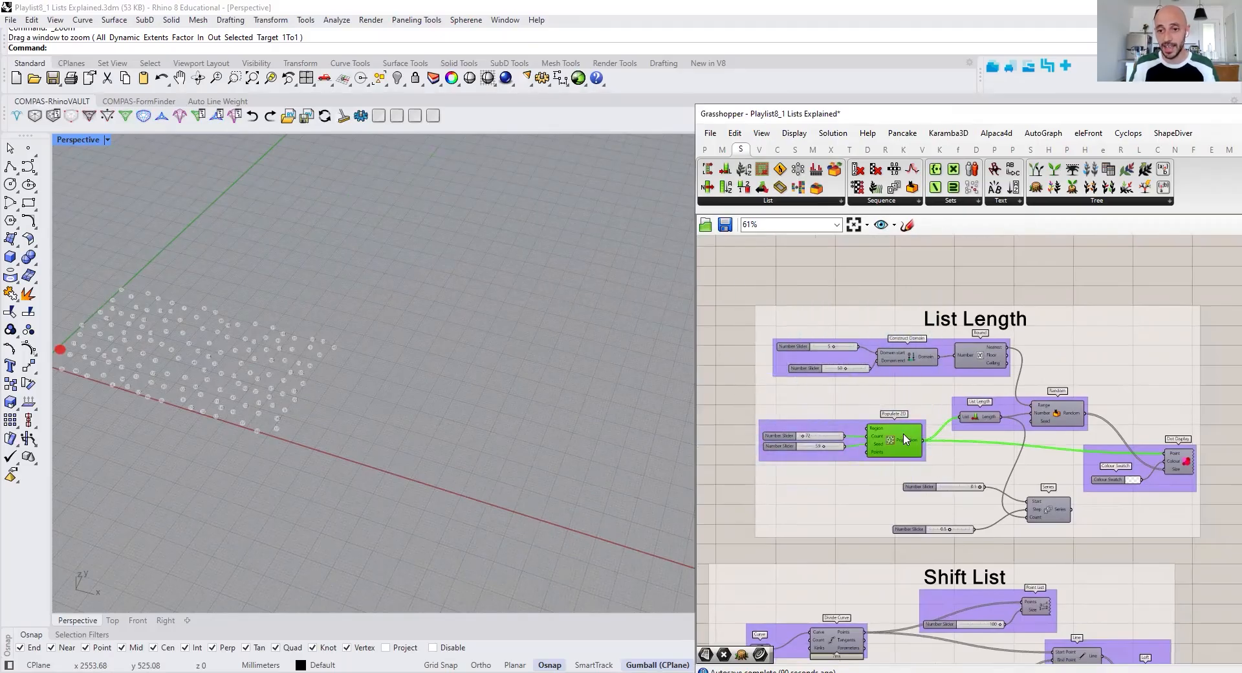
click(833, 482)
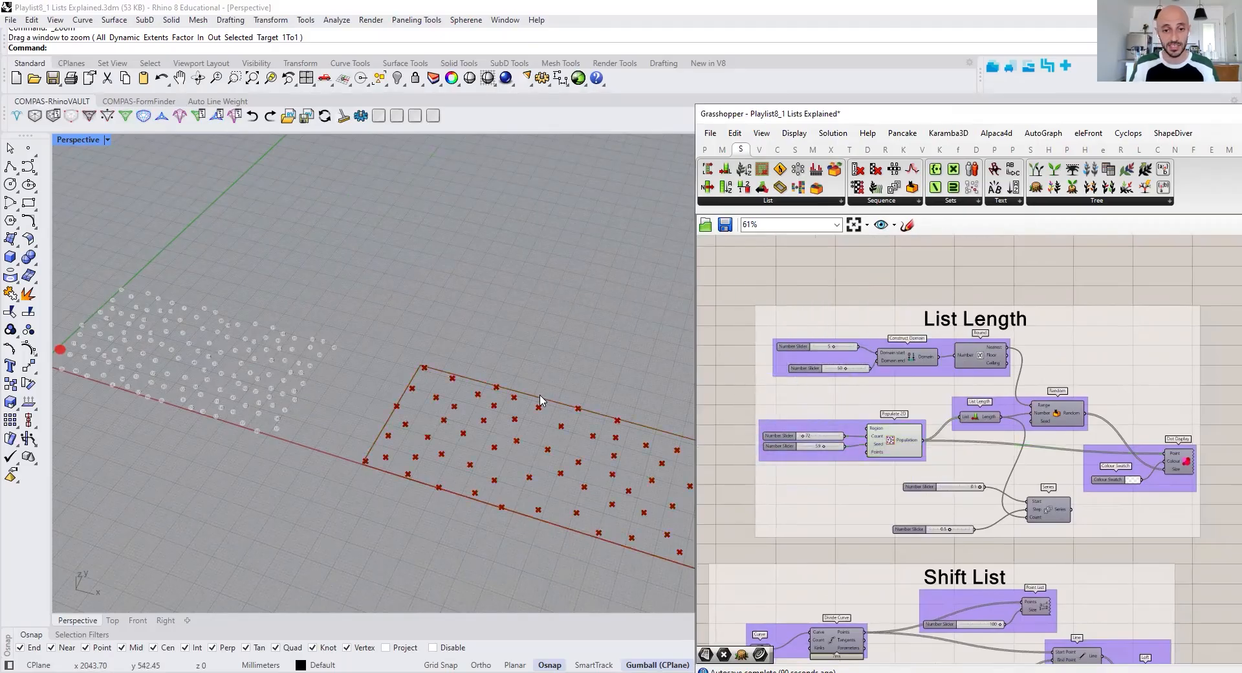
right_drag(919, 473, 879, 468)
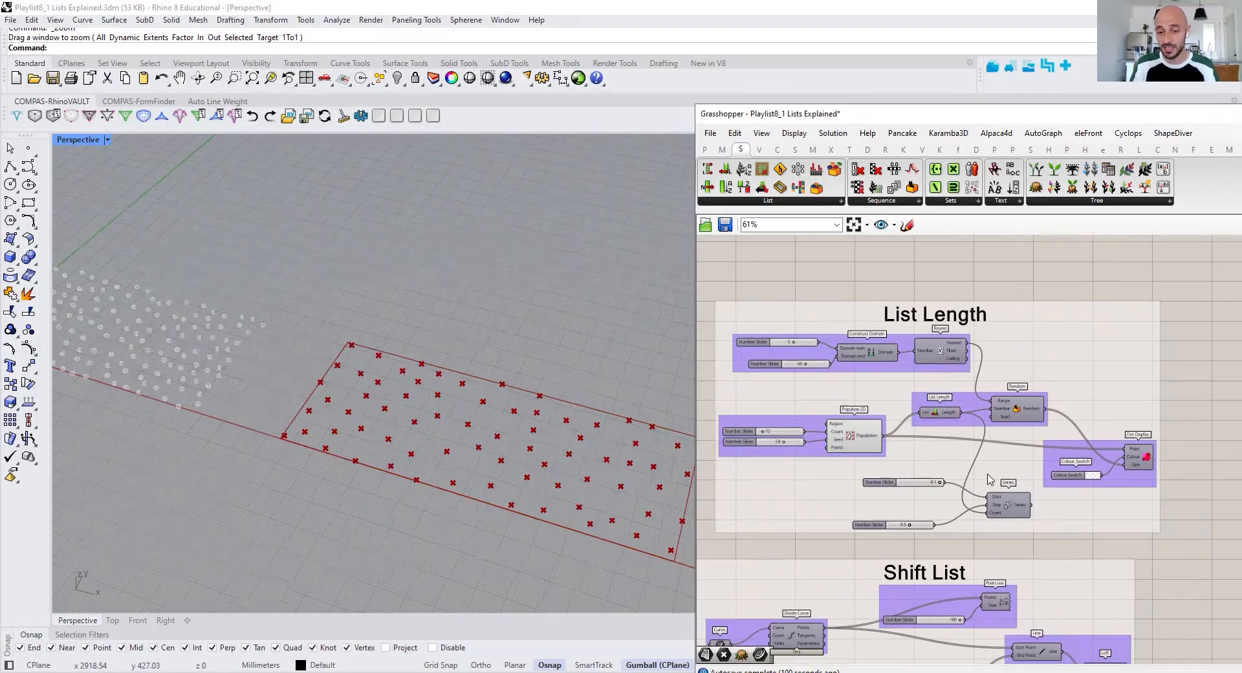
scroll(550, 454, up, 3)
shift+right_drag(547, 453, 514, 438)
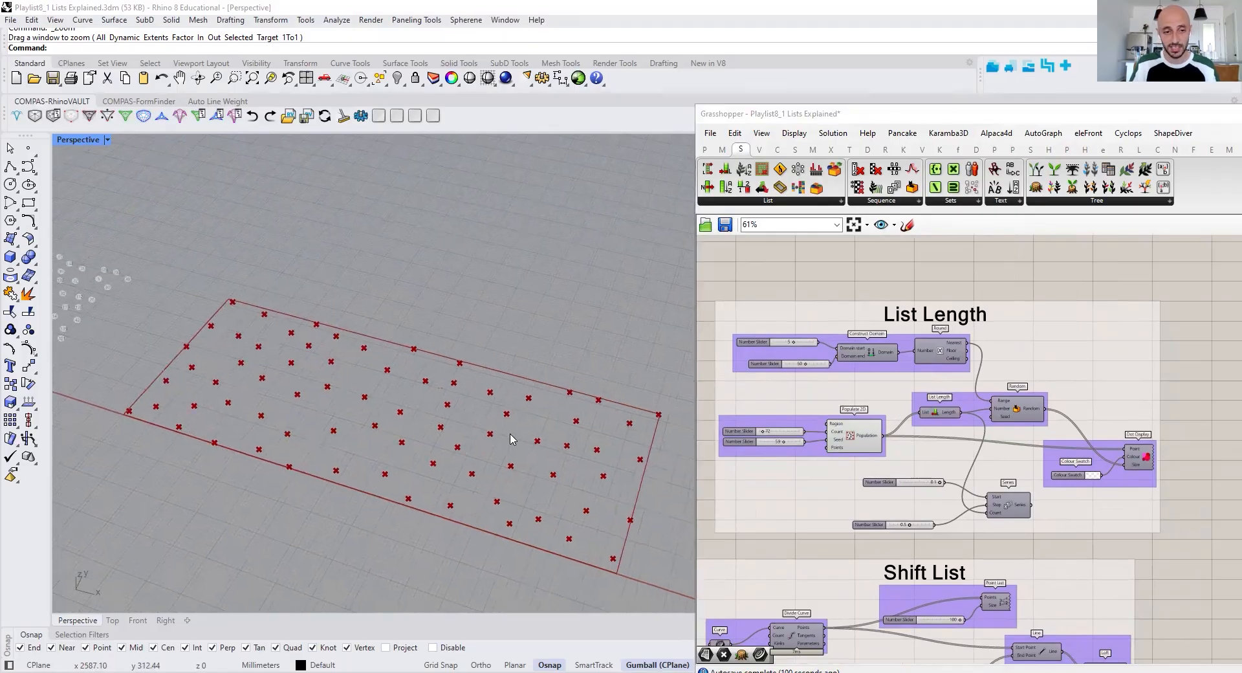
scroll(958, 393, up, 2)
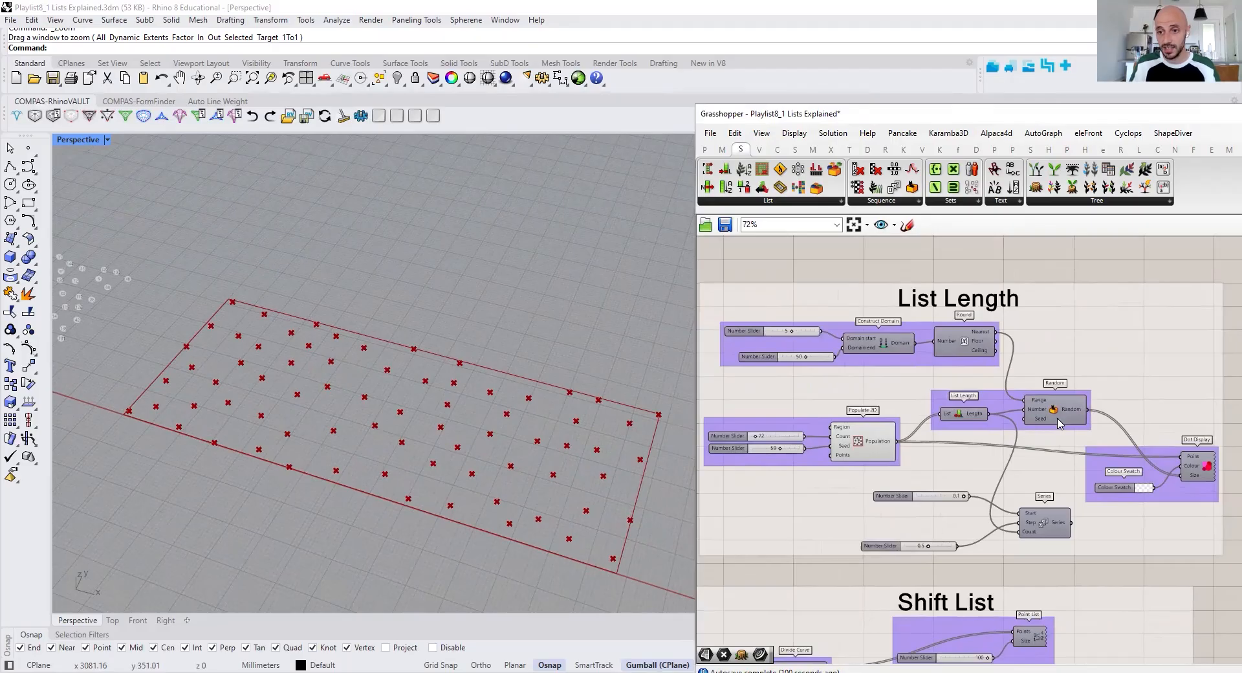
Select the Populate 2D component and examine the List Length output and its connection to the Random component's Number input
click(875, 445)
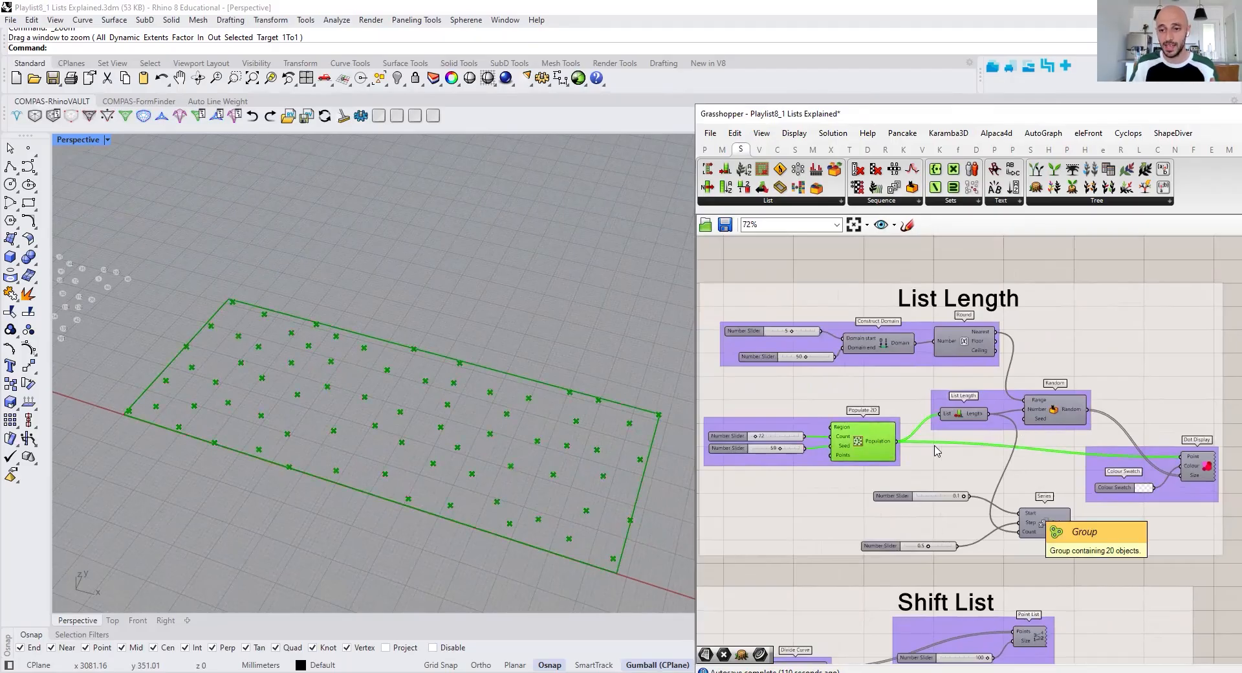
scroll(993, 425, up, 1)
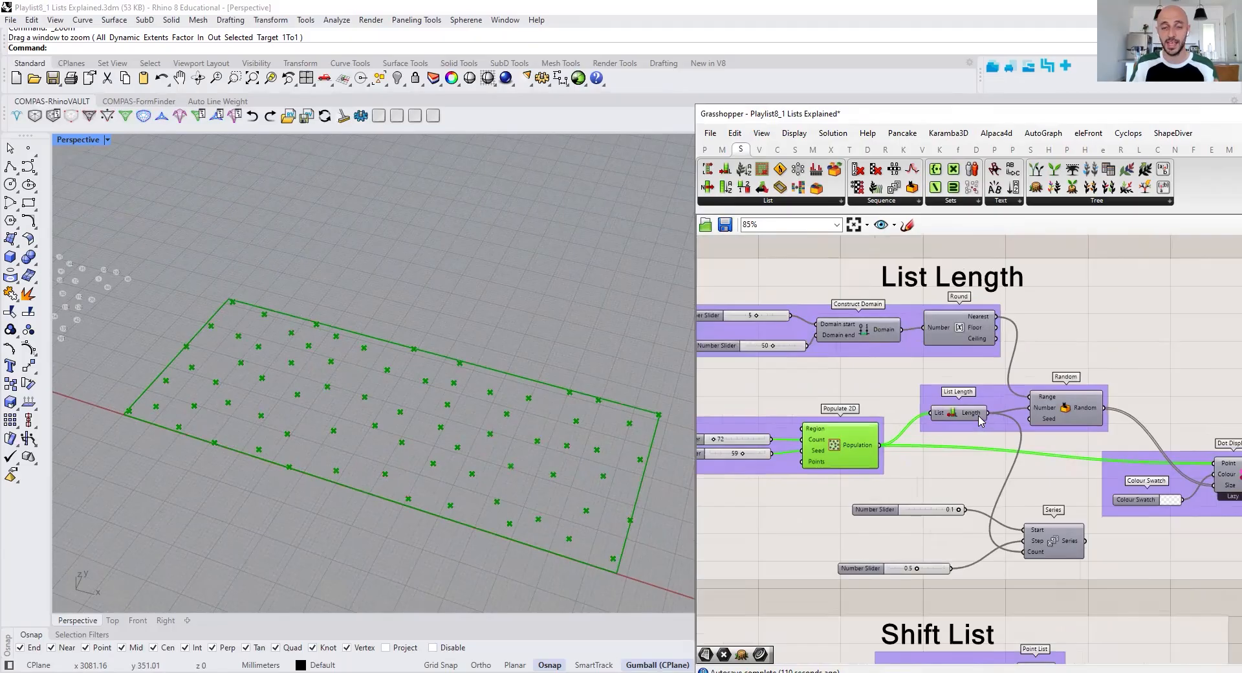
mouse_move(980, 420)
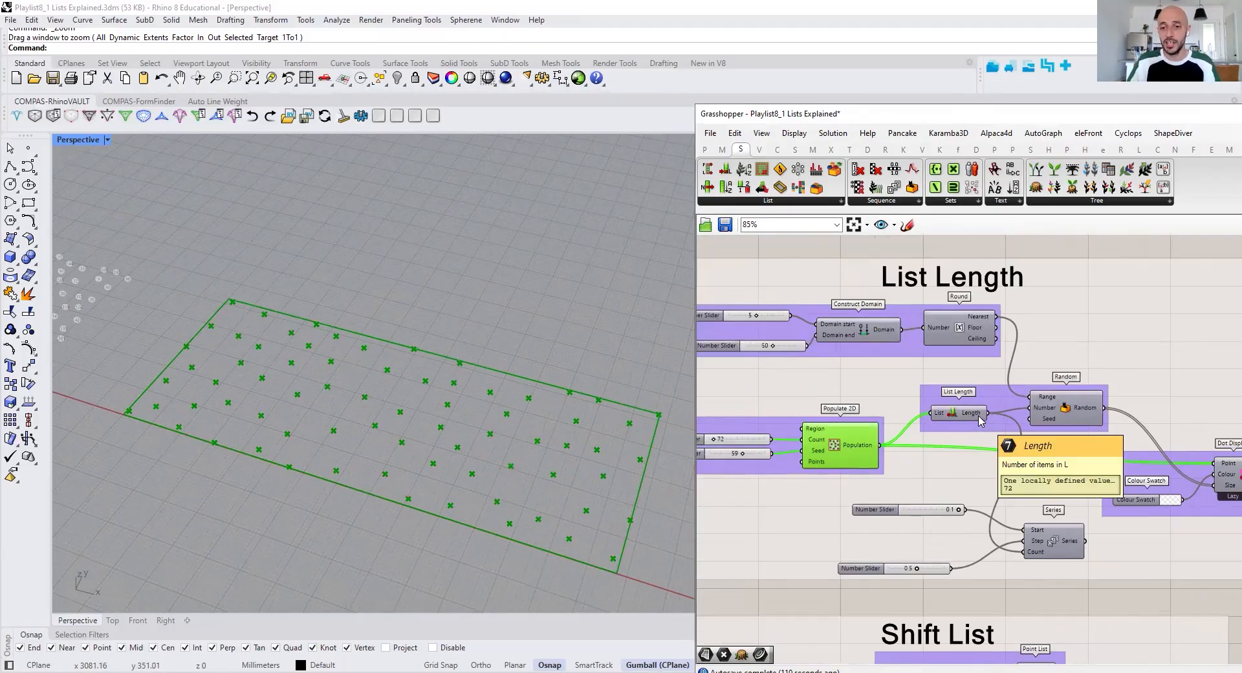
scroll(980, 420, up, 3)
mouse_move(934, 425)
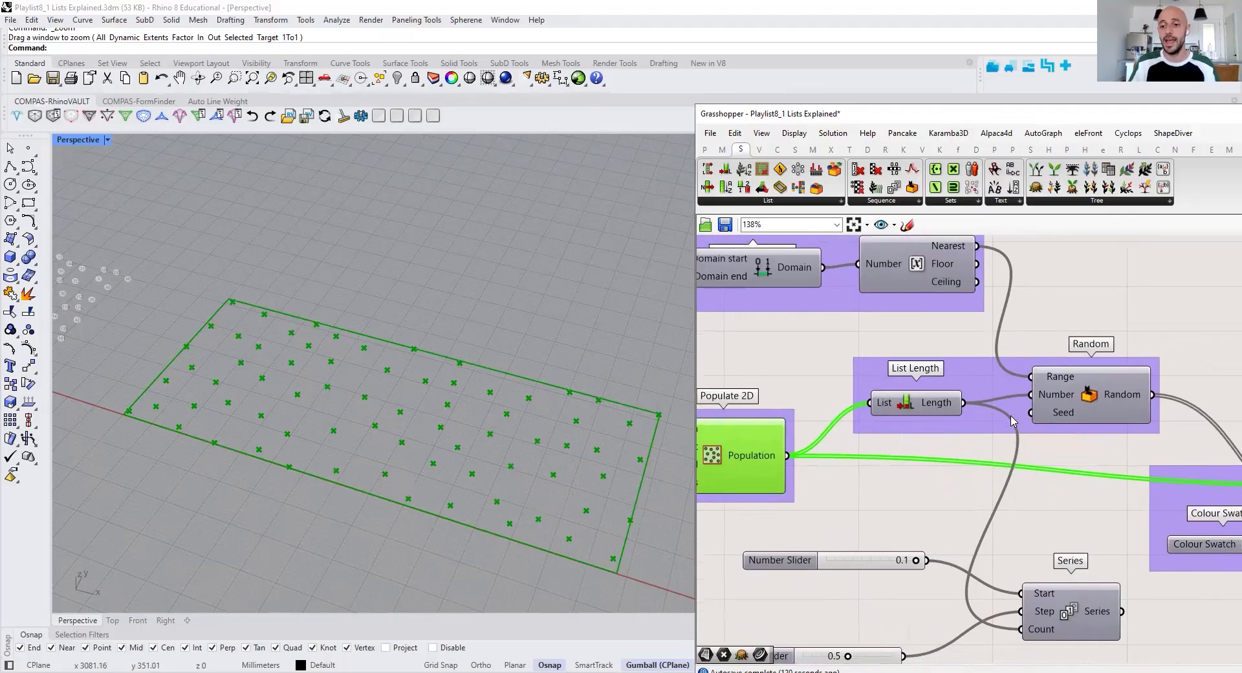
scroll(1027, 419, down, 1)
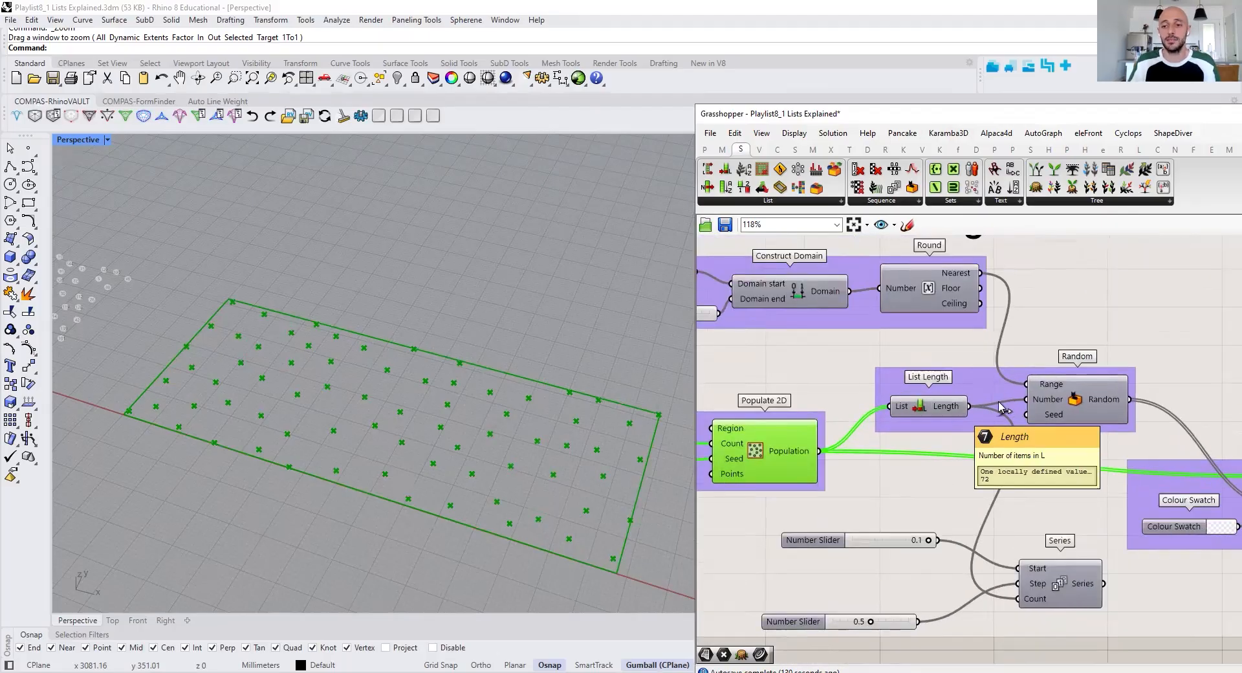
mouse_move(1056, 402)
Turn on the preview of the Dot Display component in the List Length group, sized by the Random output
right_drag(1097, 417, 993, 407)
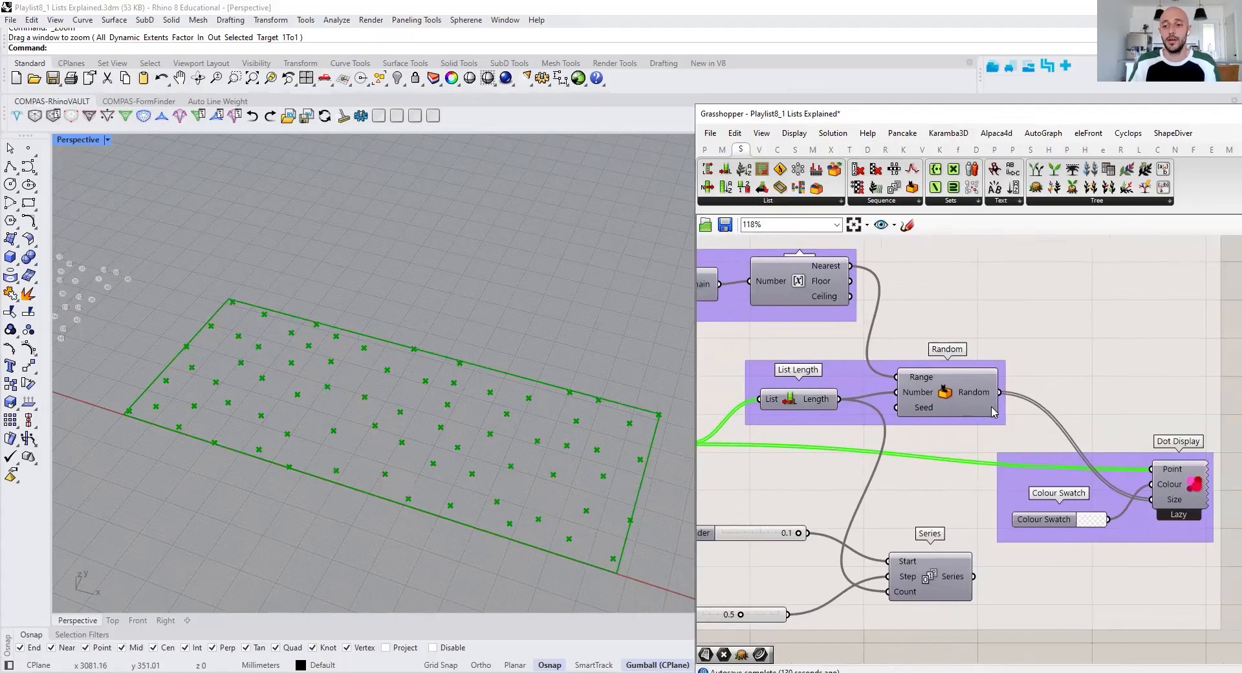
click(1193, 493)
right_drag(1217, 418, 1139, 408)
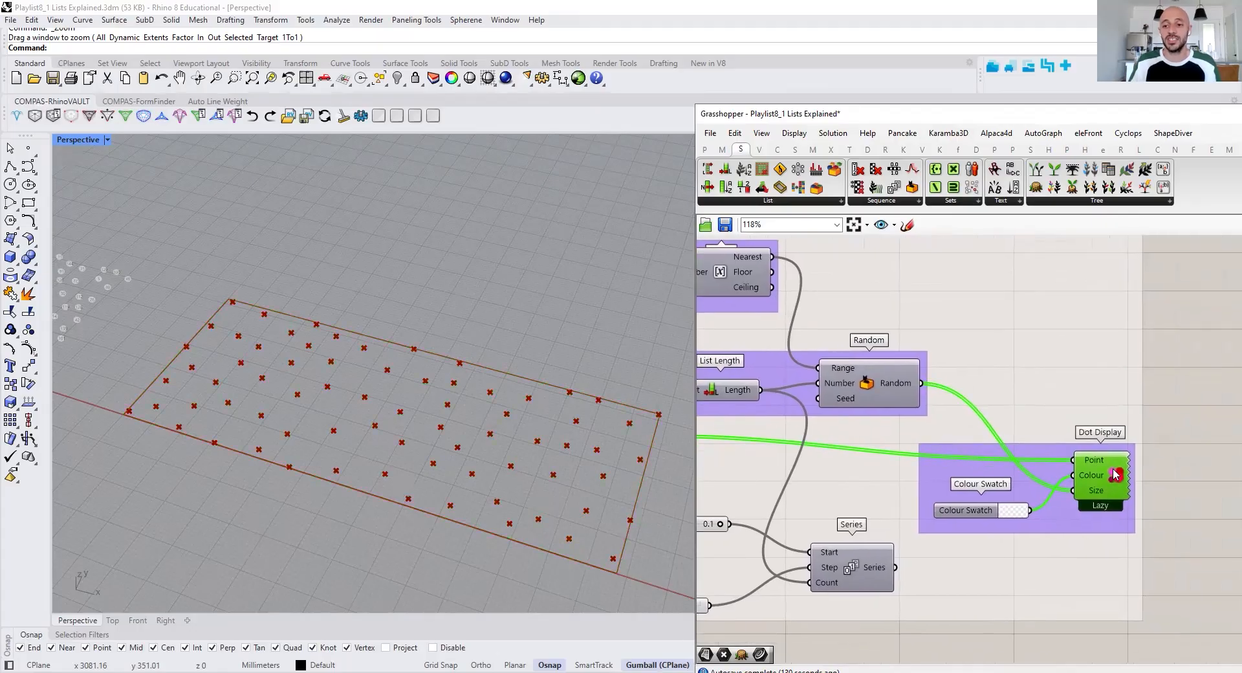
right_click(1170, 402)
click(1180, 411)
click(1180, 414)
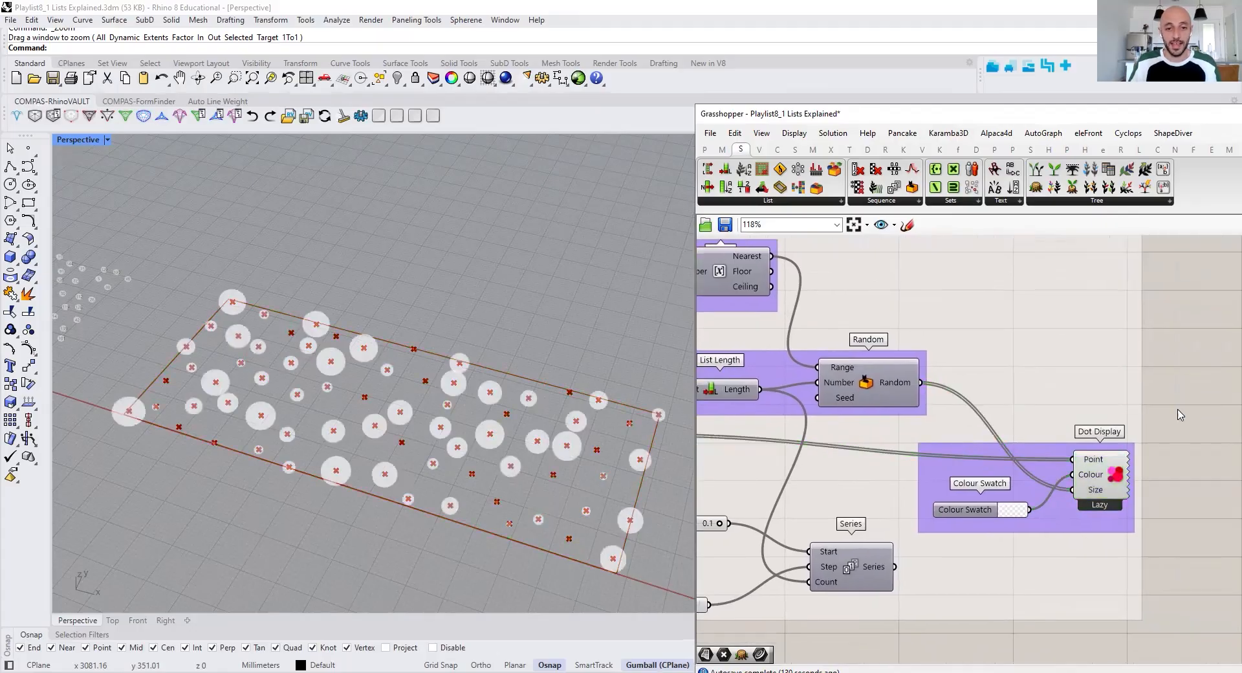
Examine the List Length, Round and Construct Domain components that feed the Random component
right_drag(925, 463, 1015, 469)
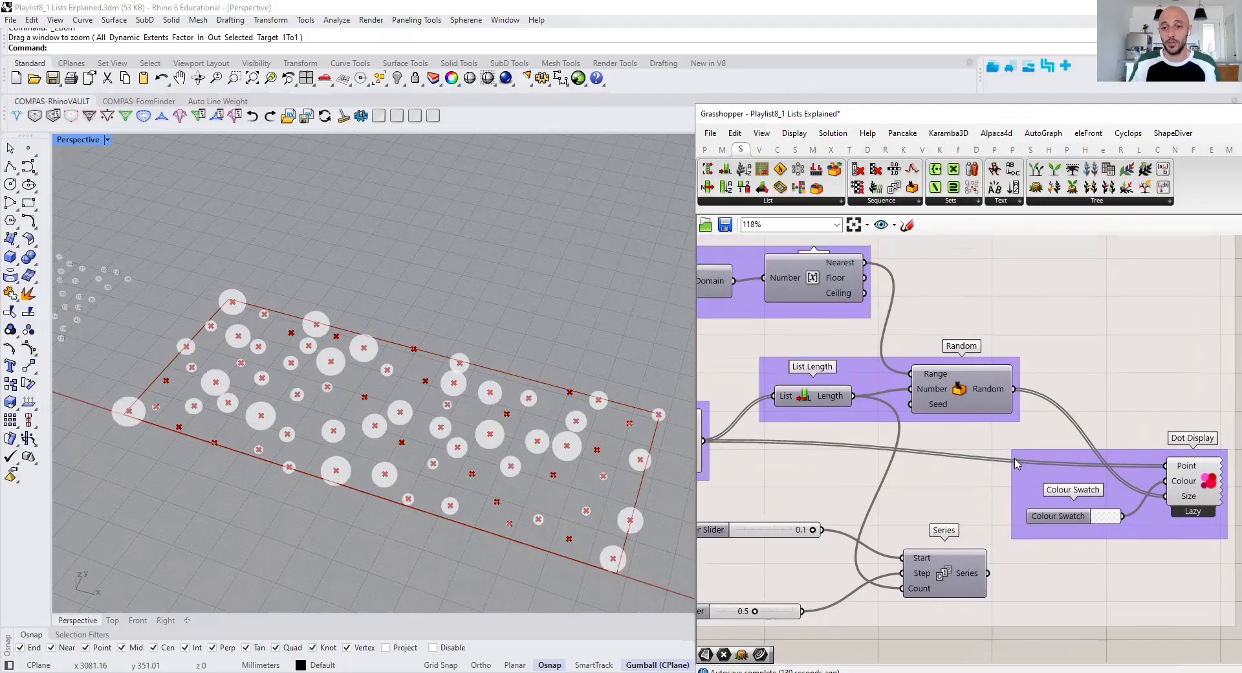
right_drag(913, 425, 936, 405)
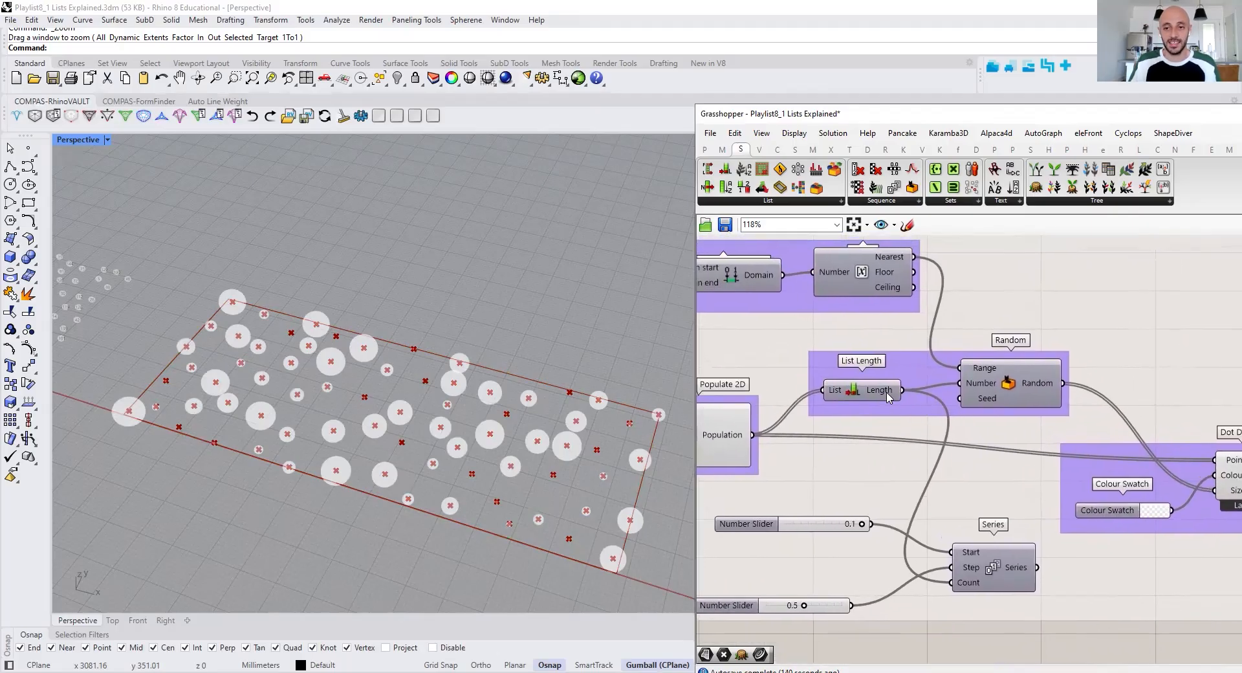
right_drag(901, 275, 994, 298)
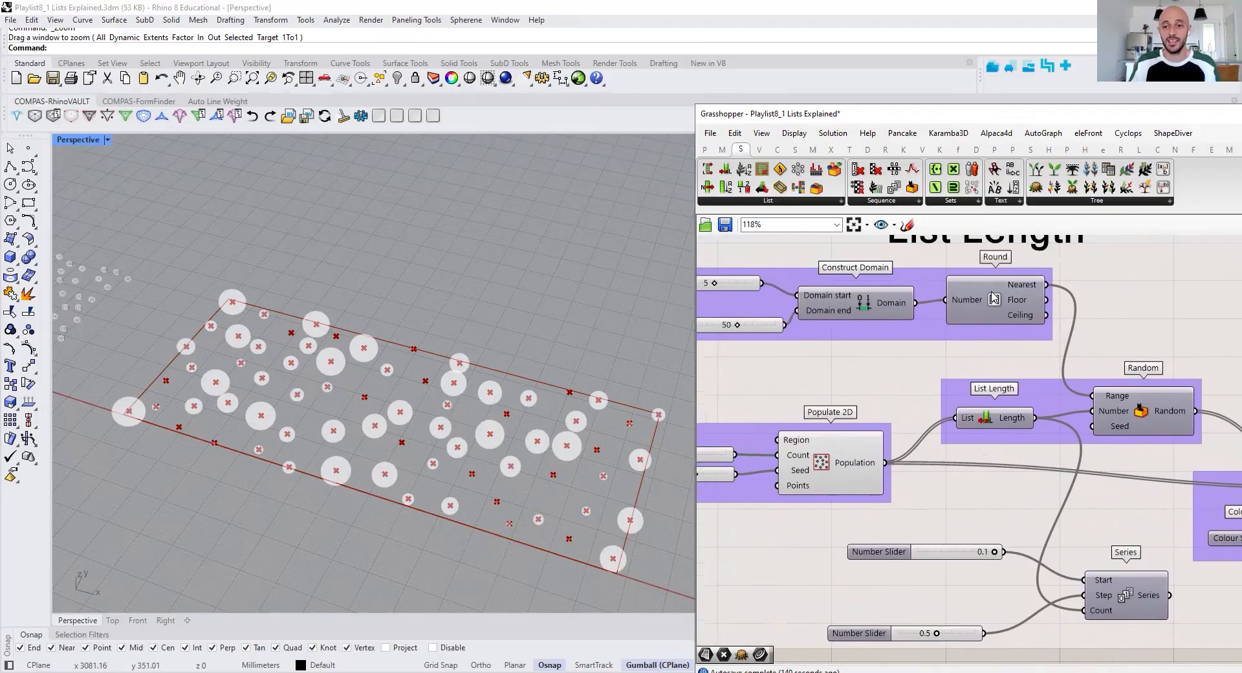
Examine the domain sliders, the Random component's Range and Number inputs, the List Length output and the wiring to the Dot Display
right_drag(733, 286, 801, 301)
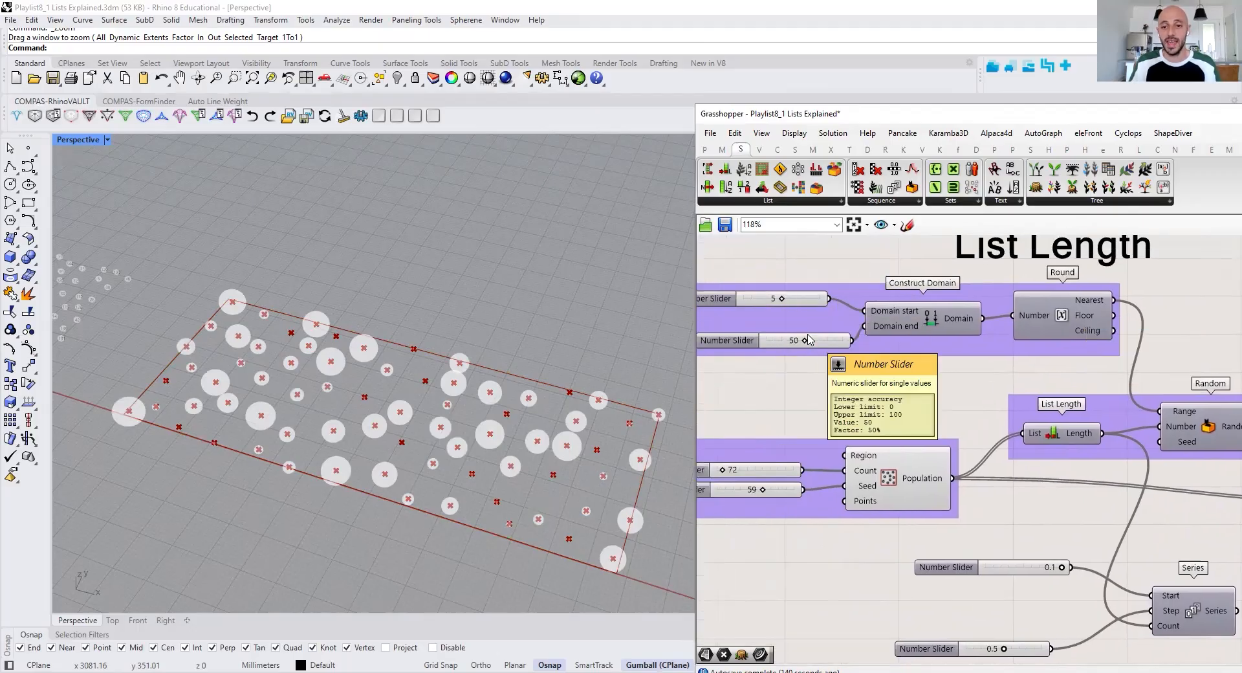
right_drag(1176, 420, 1075, 388)
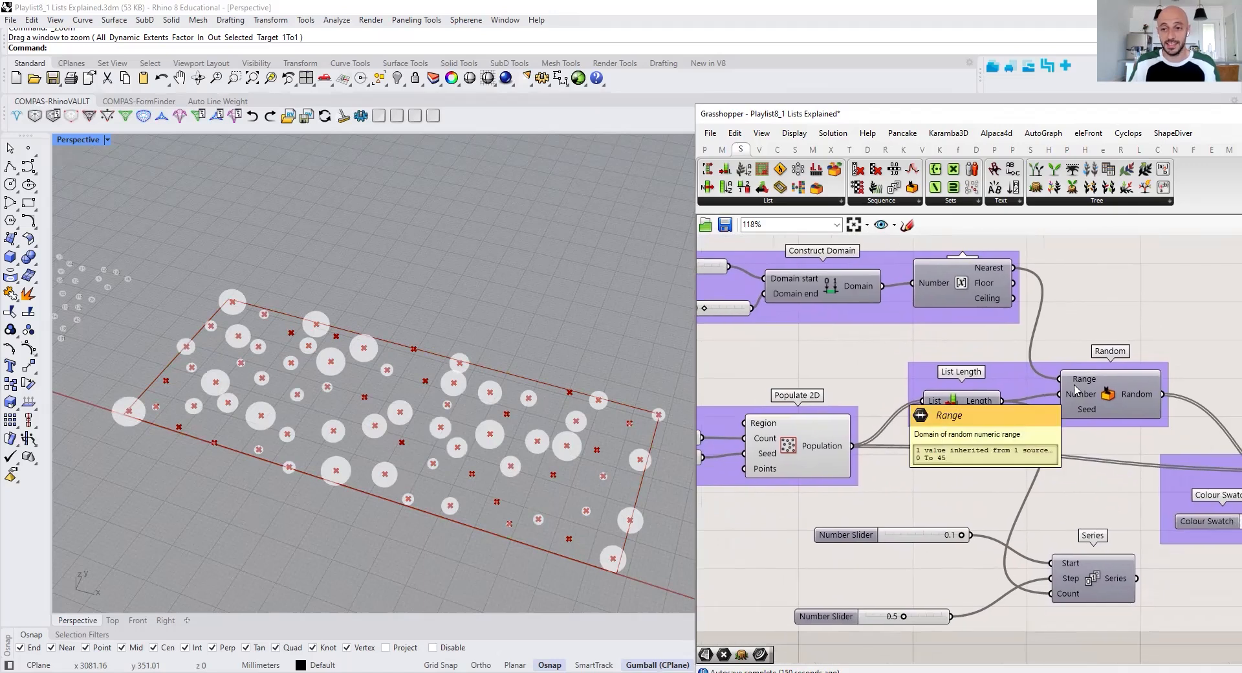
right_drag(704, 275, 768, 284)
right_drag(1095, 393, 938, 356)
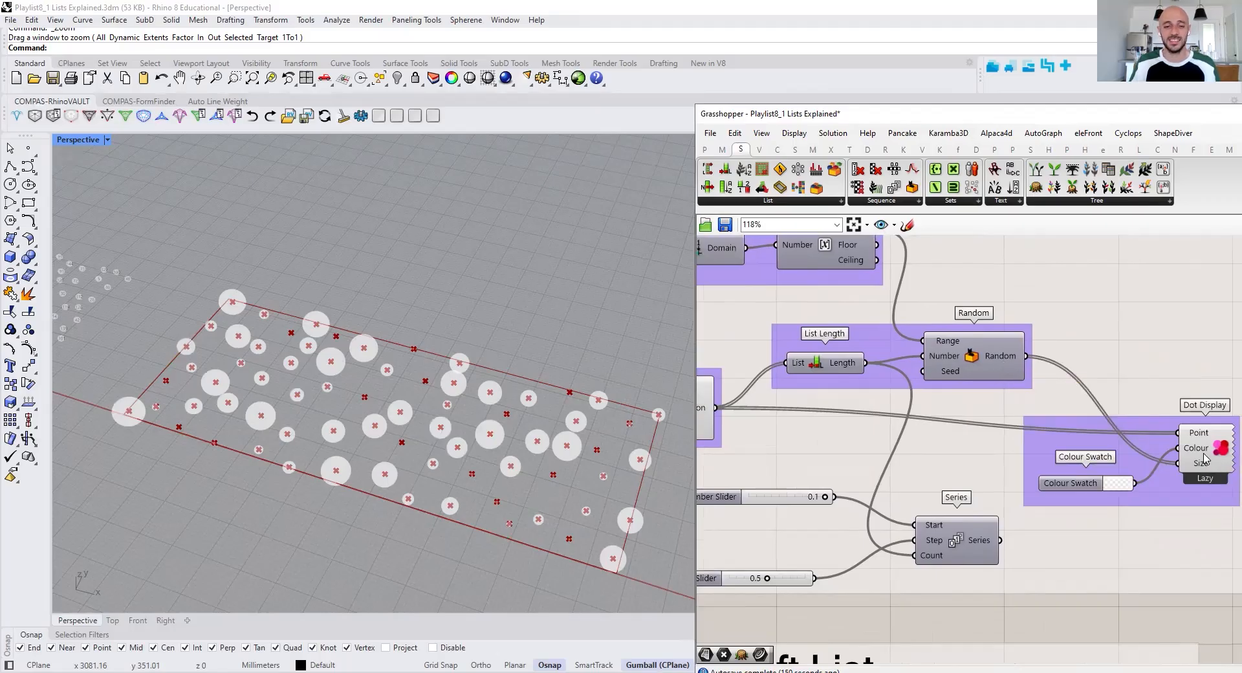
scroll(943, 396, up, 3)
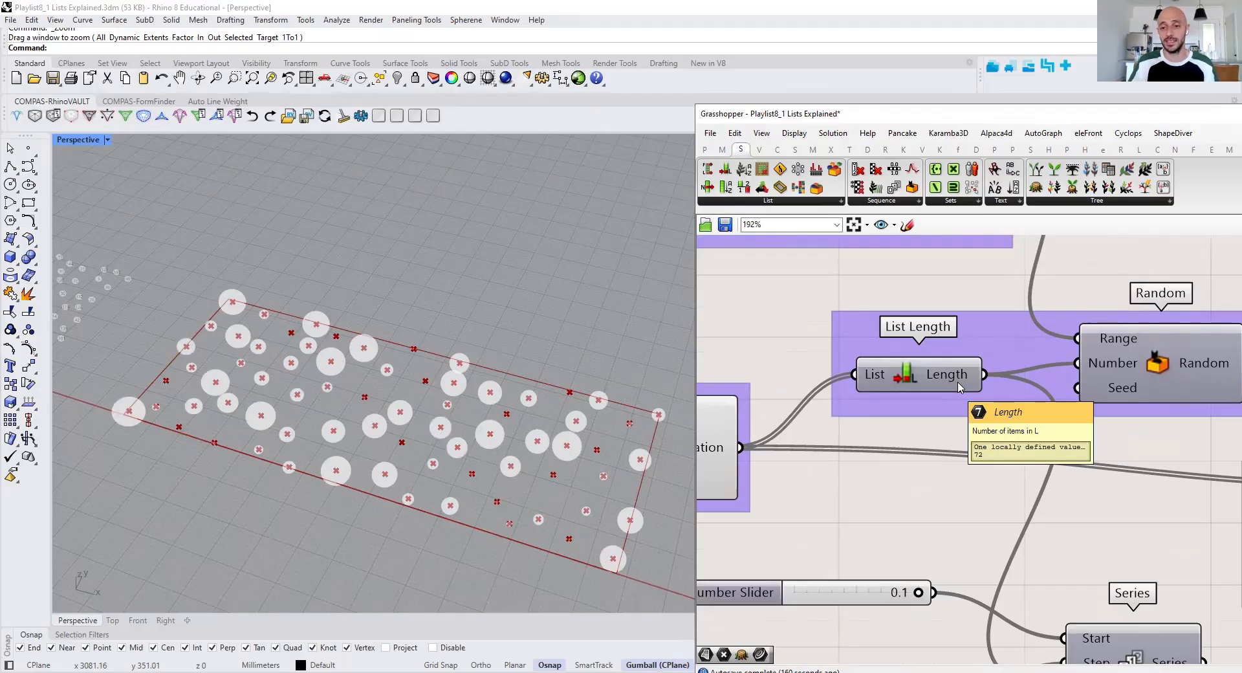
scroll(960, 395, down, 2)
right_drag(957, 423, 940, 439)
mouse_move(1052, 424)
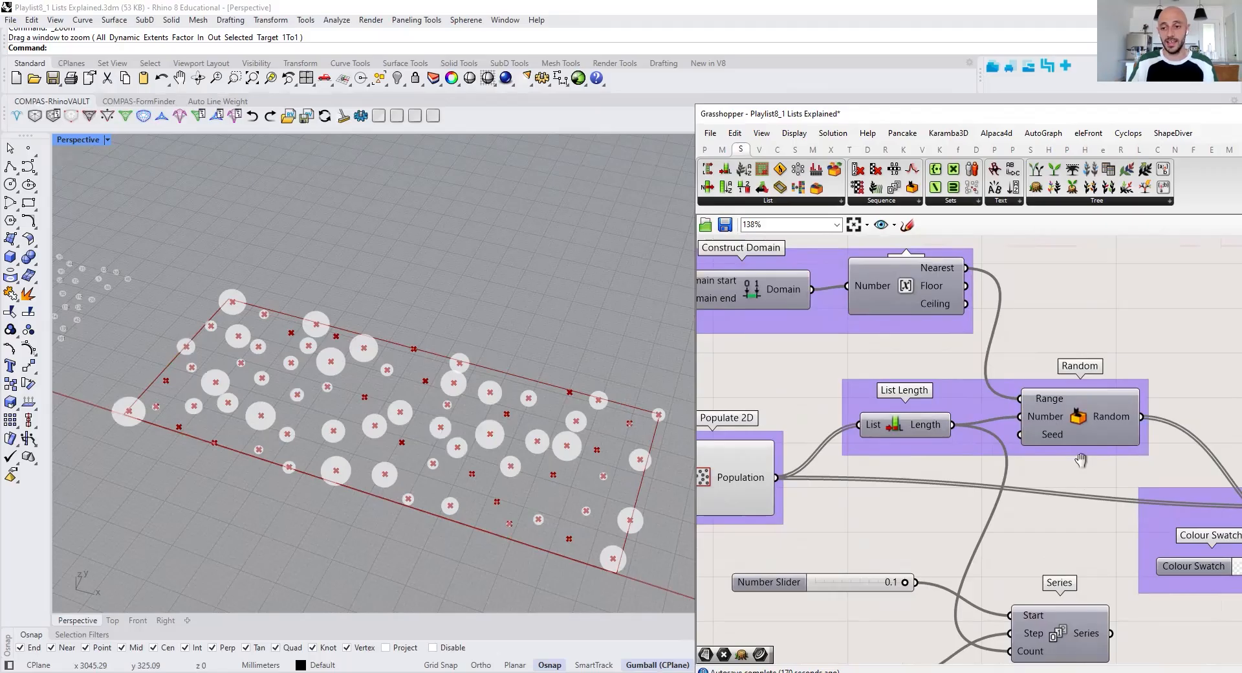
right_drag(1081, 459, 1075, 452)
scroll(1073, 454, down, 1)
right_drag(970, 464, 943, 449)
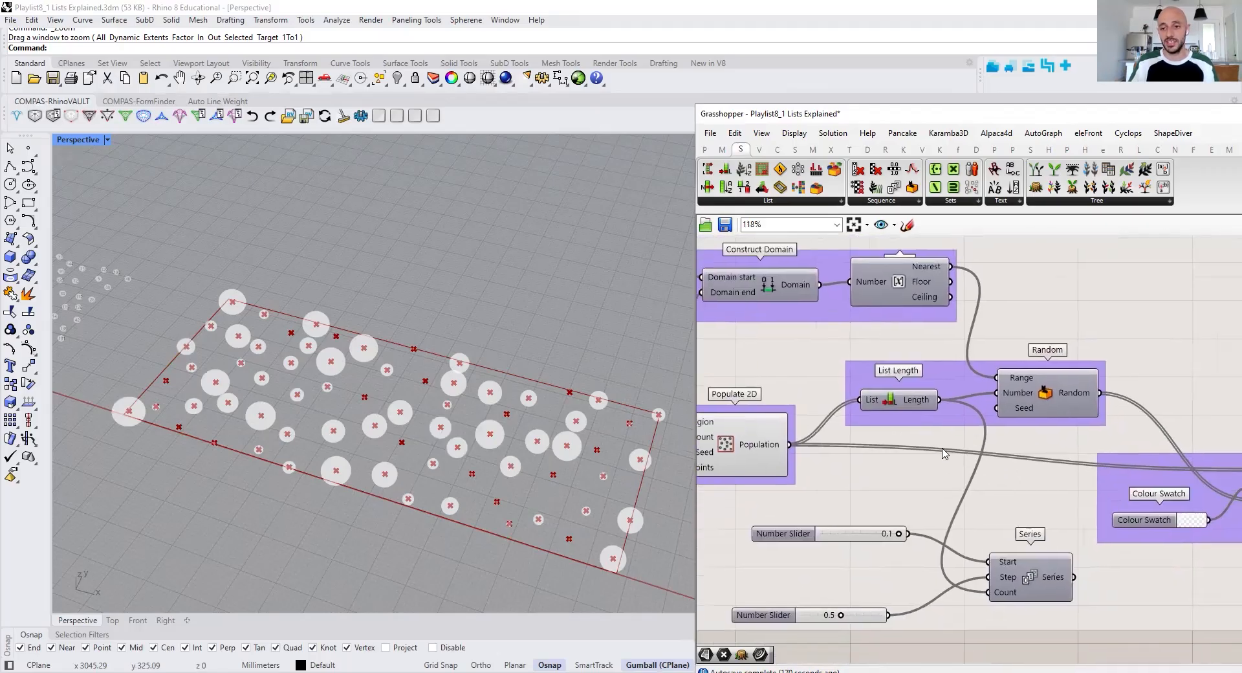
Set the Count slider of the Populate 2D component in the List Length group to 162
right_drag(975, 523, 1101, 527)
scroll(1038, 521, down, 2)
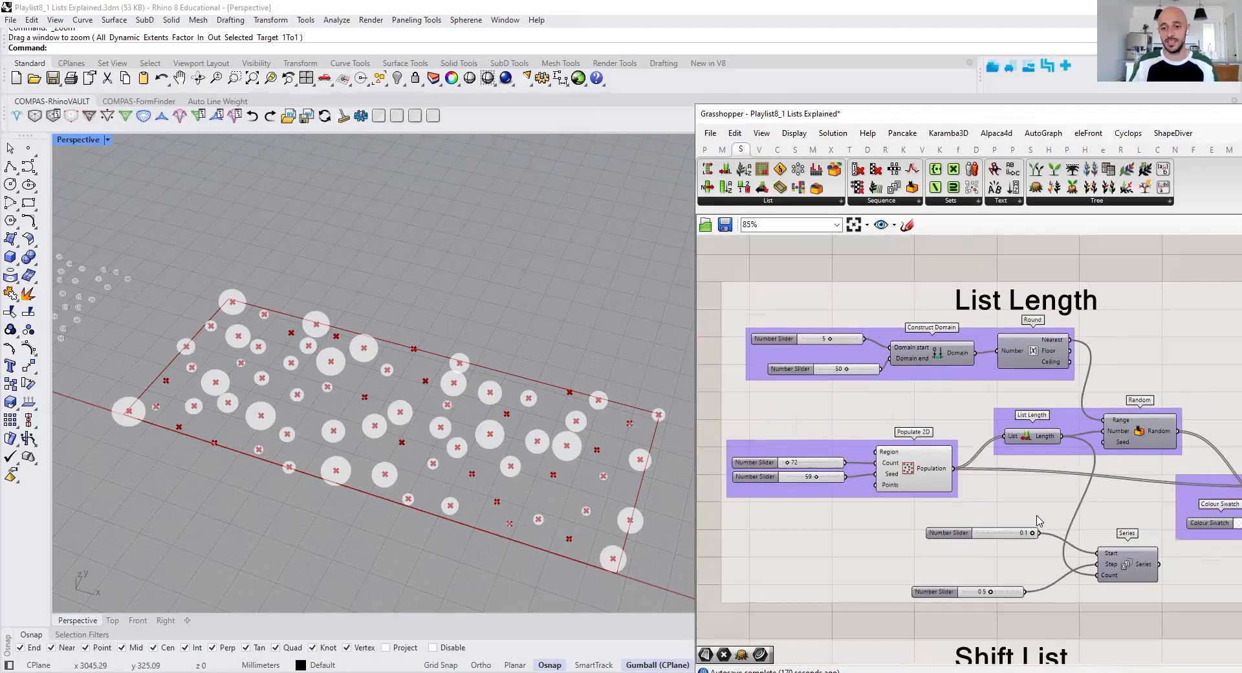
scroll(932, 485, up, 1)
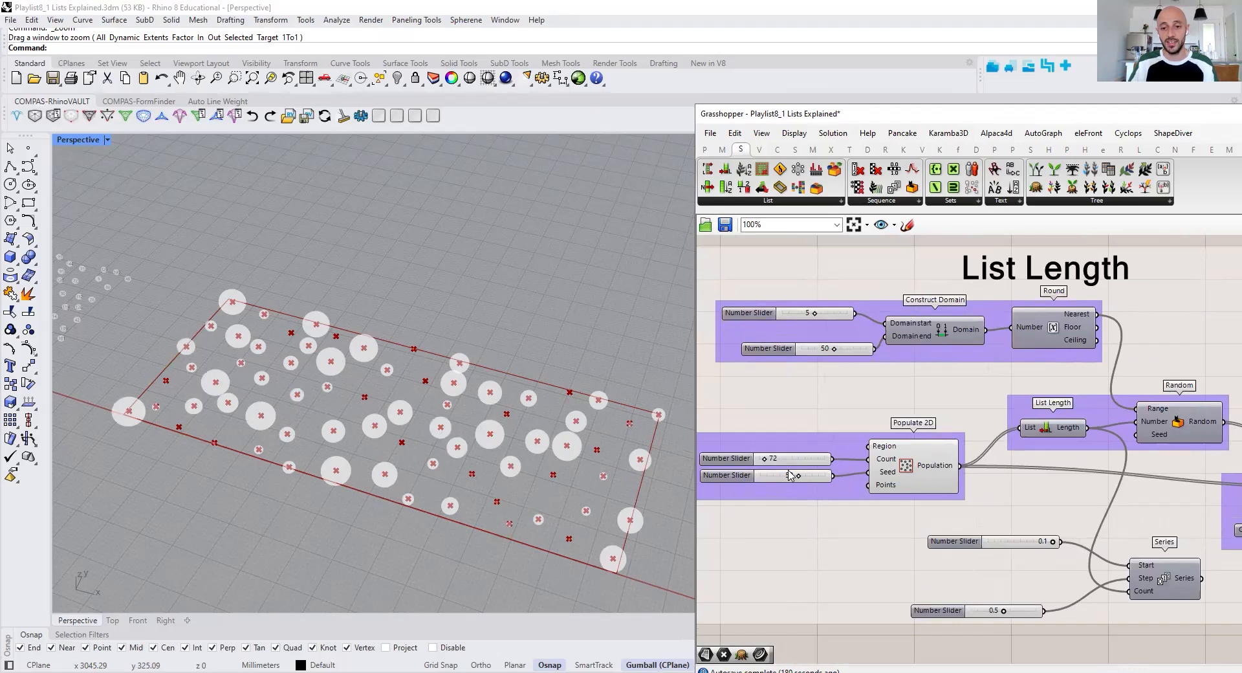
drag(764, 458, 772, 462)
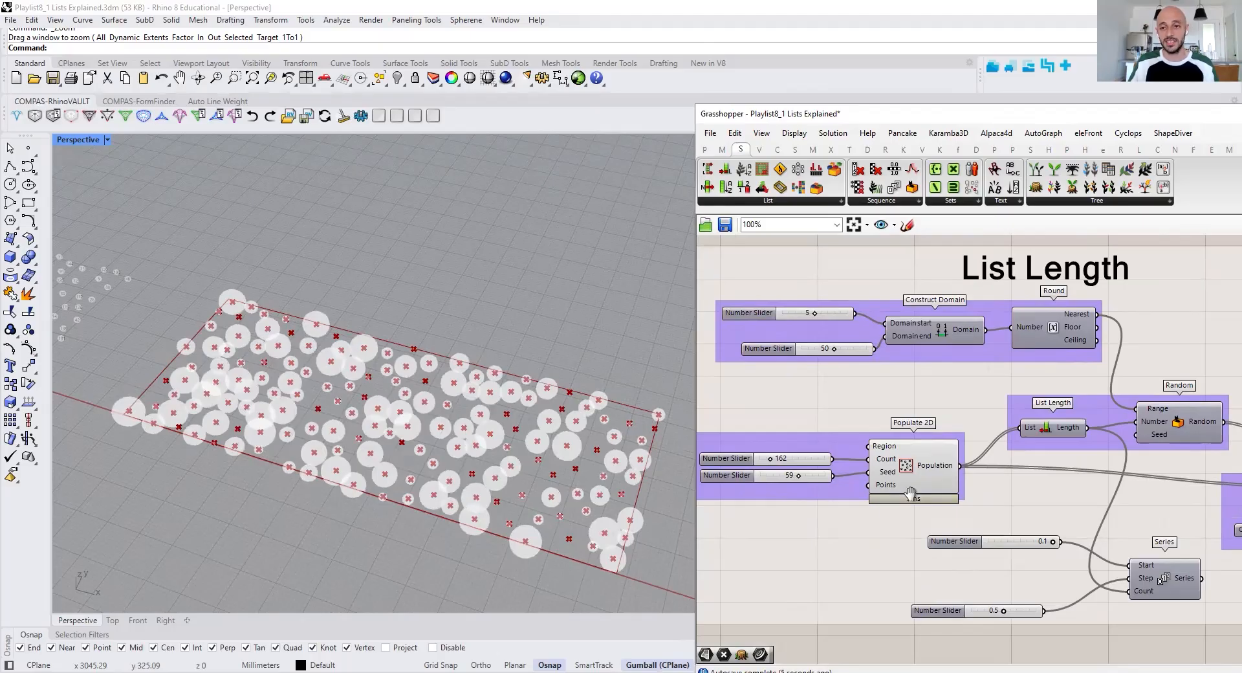
right_drag(910, 492, 891, 447)
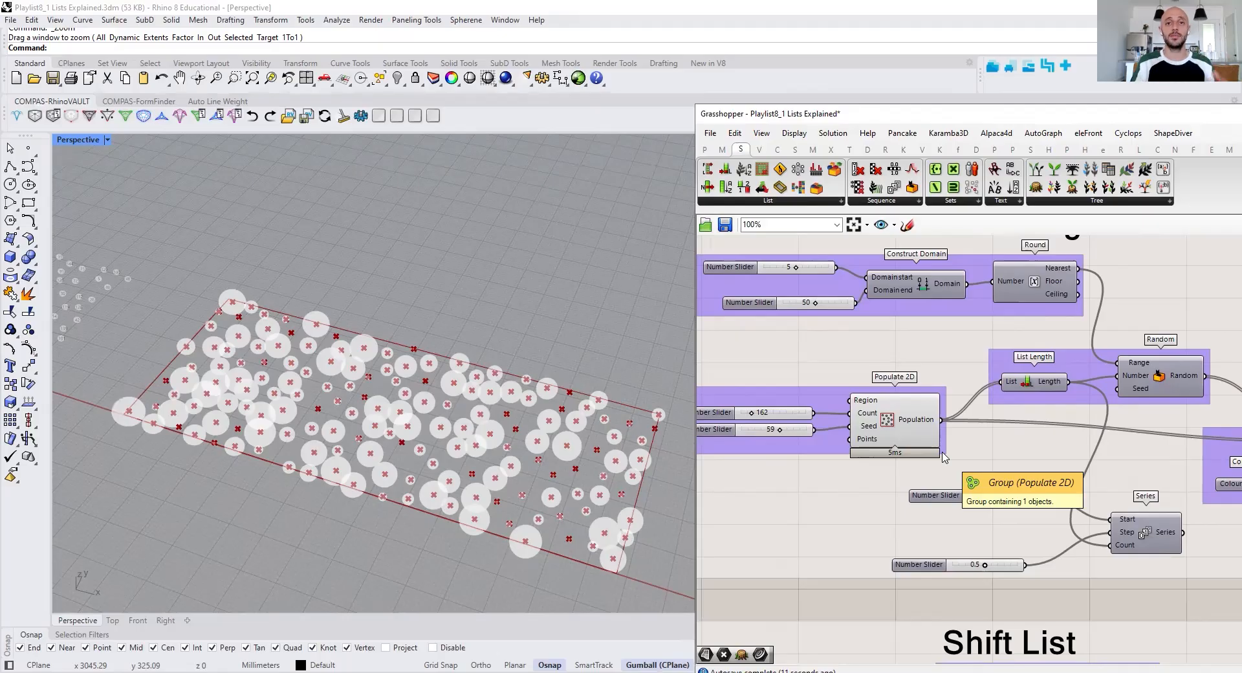
Turn on the preview of all components in the Split List group and bring their points into view
scroll(946, 465, down, 5)
scroll(1028, 449, up, 2)
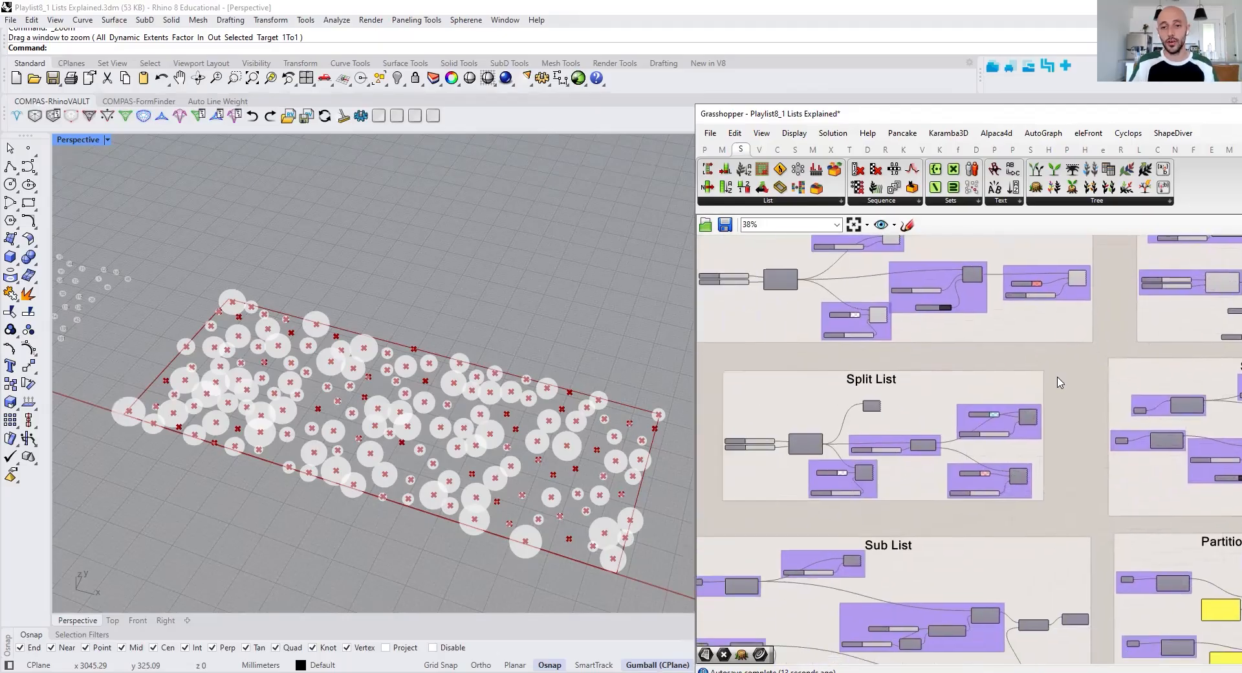
drag(1029, 450, 1128, 490)
right_click(1138, 436)
click(1138, 436)
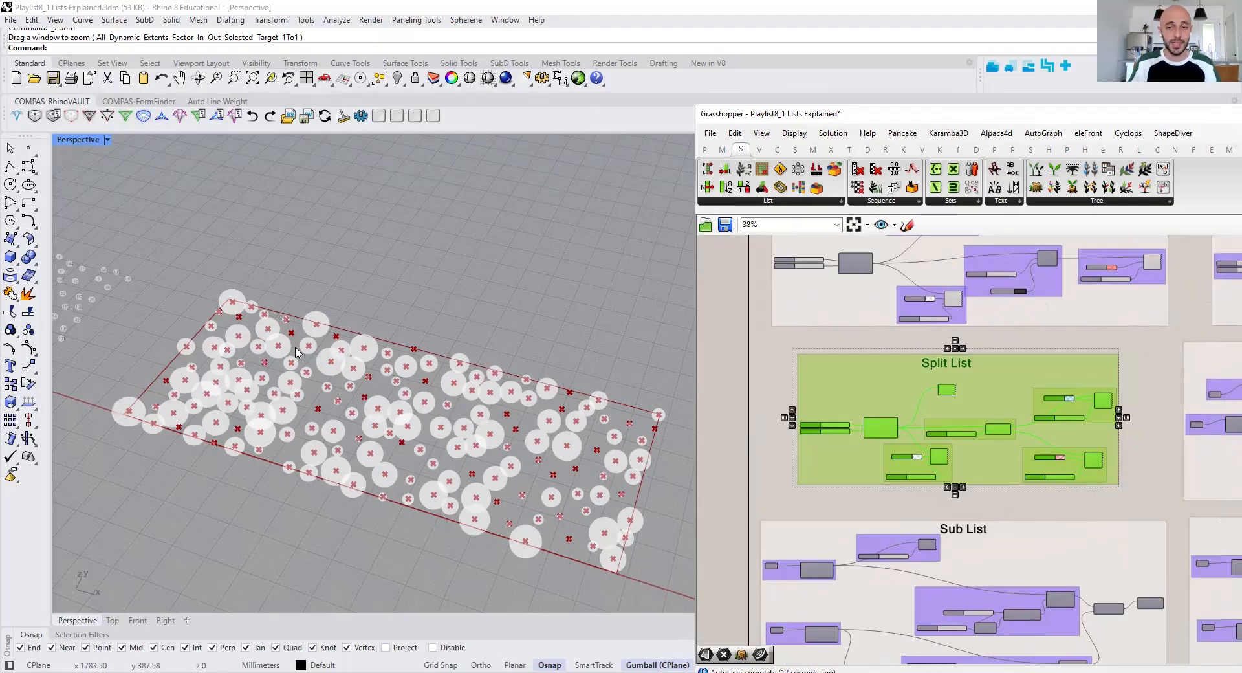
scroll(355, 324, down, 8)
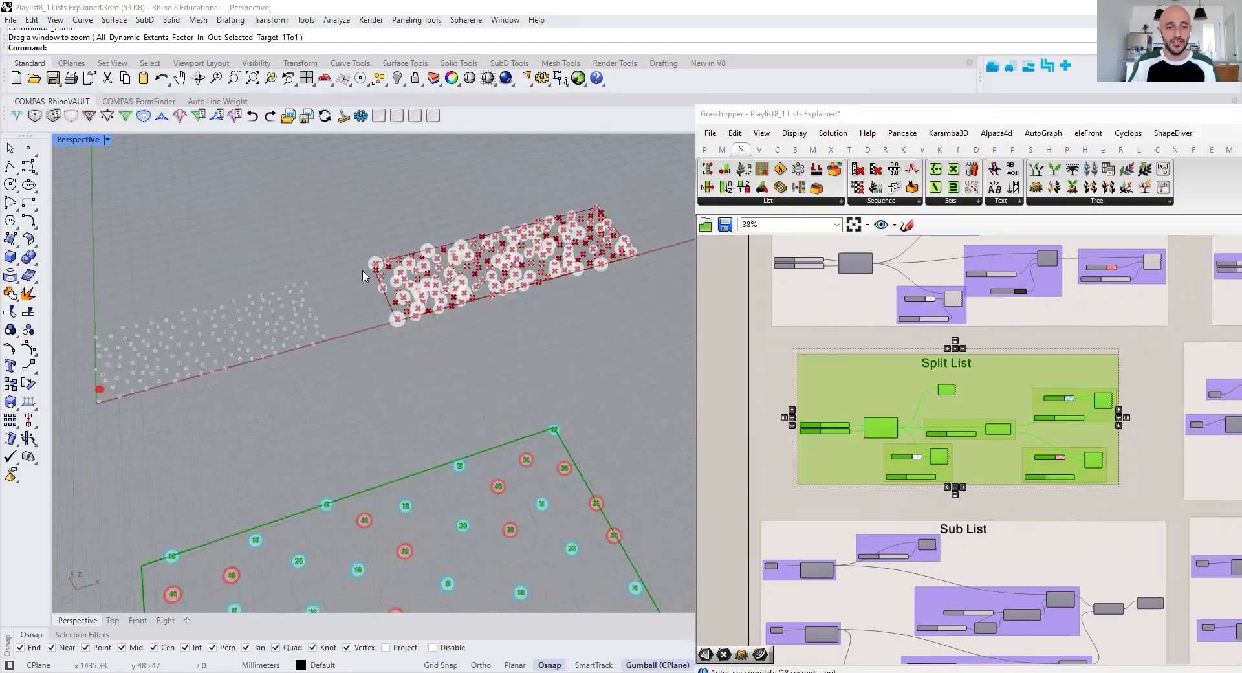
right_drag(349, 288, 339, 341)
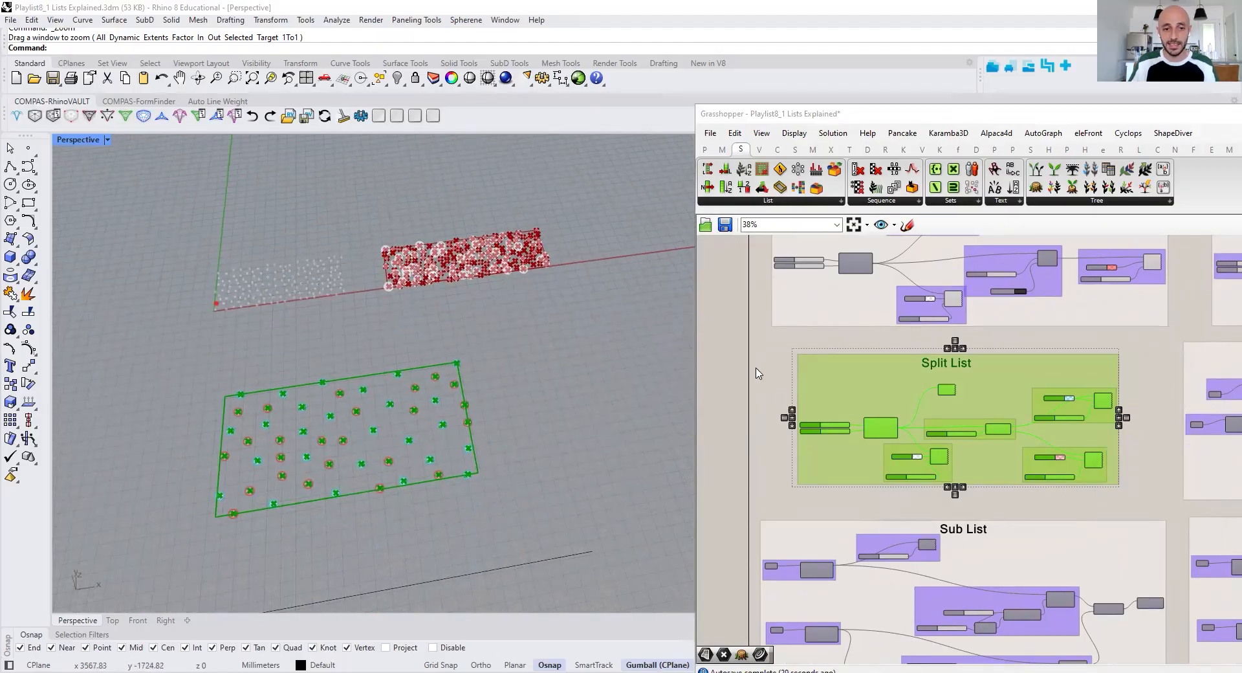
click(756, 373)
scroll(284, 411, up, 4)
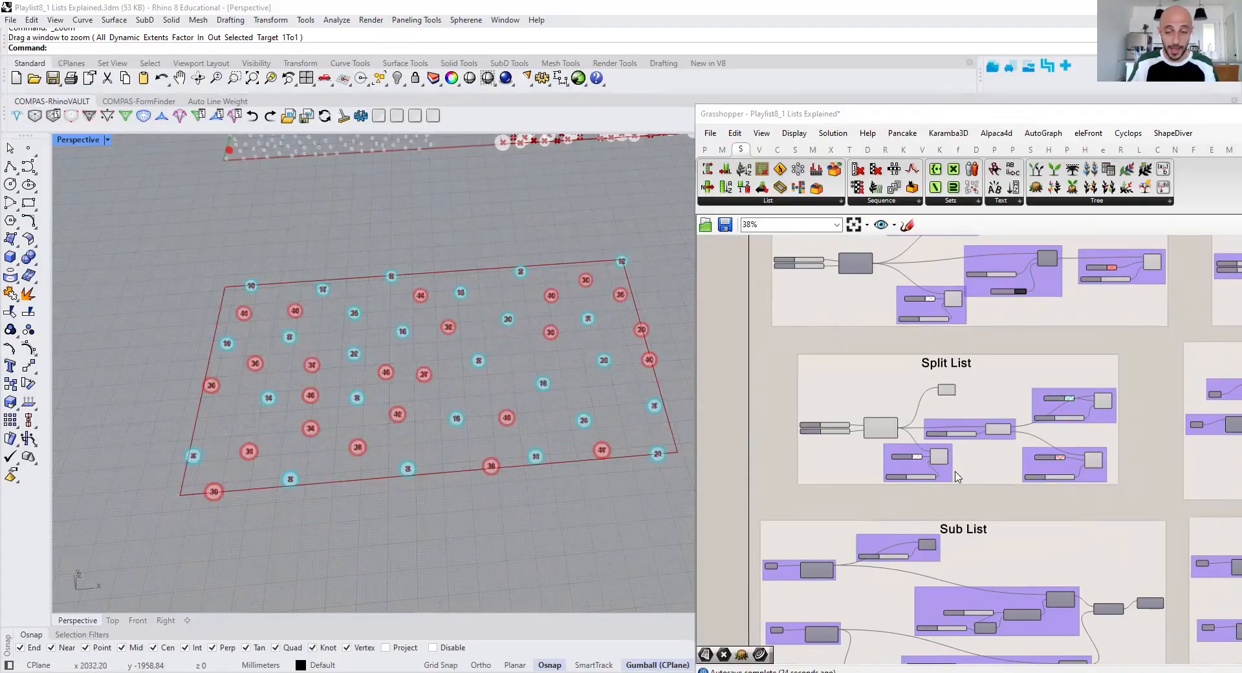
Turn off the preview of every Split List group component except Populate 2D
scroll(939, 458, up, 1)
scroll(940, 458, up, 3)
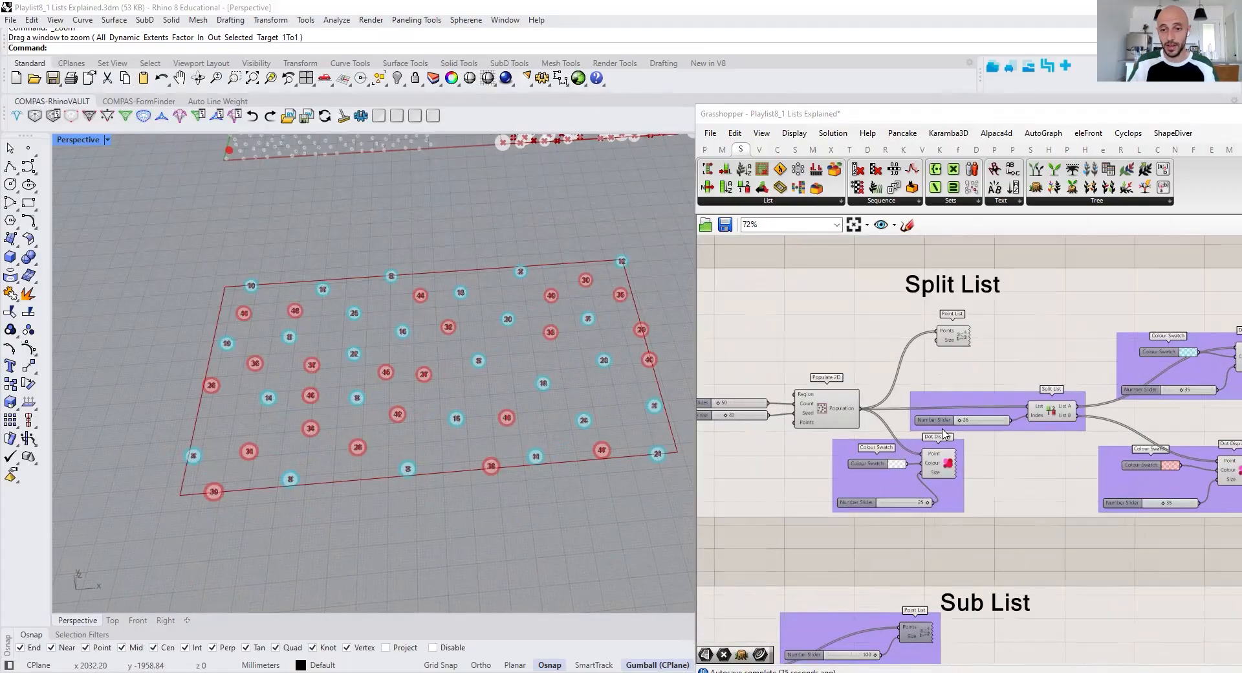
click(831, 412)
scroll(816, 395, down, 2)
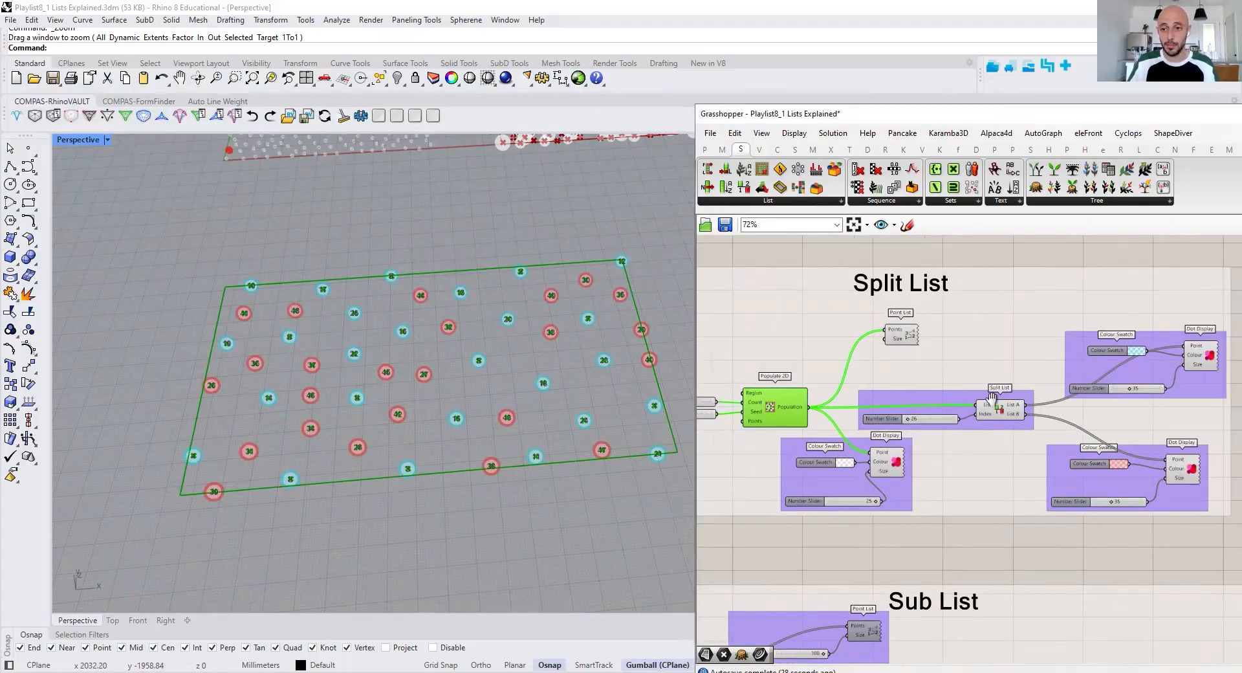
drag(1172, 335, 874, 493)
right_click(893, 471)
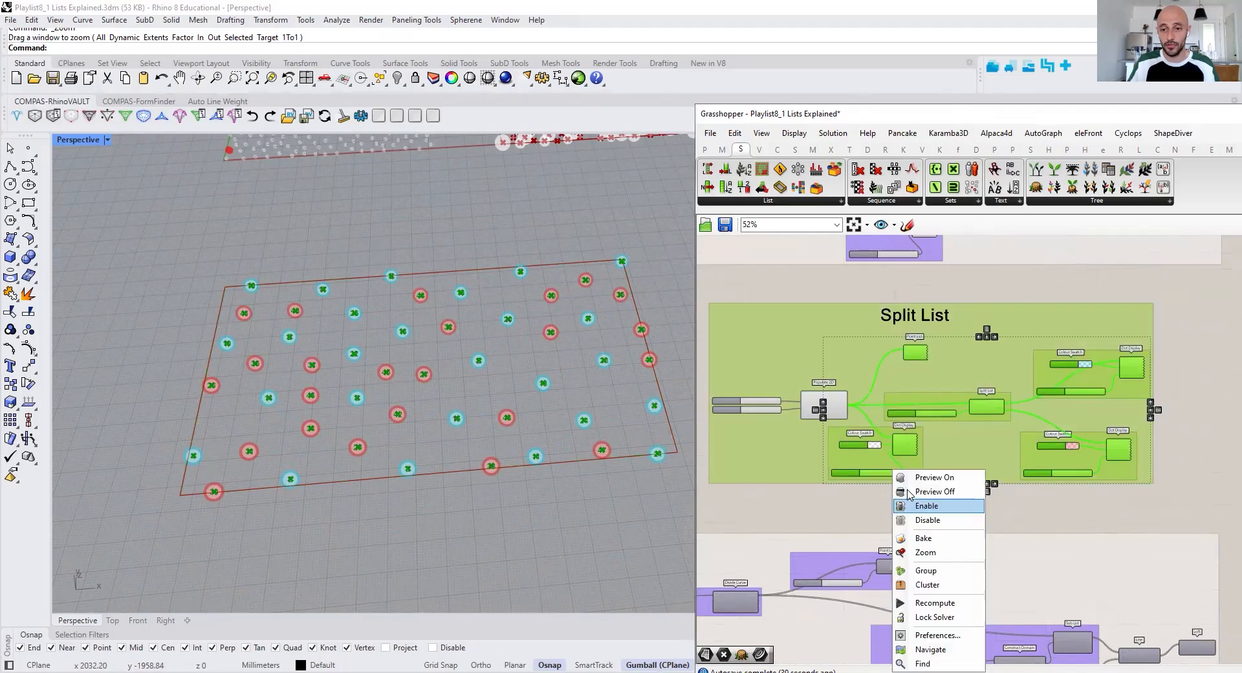
scroll(921, 392, up, 2)
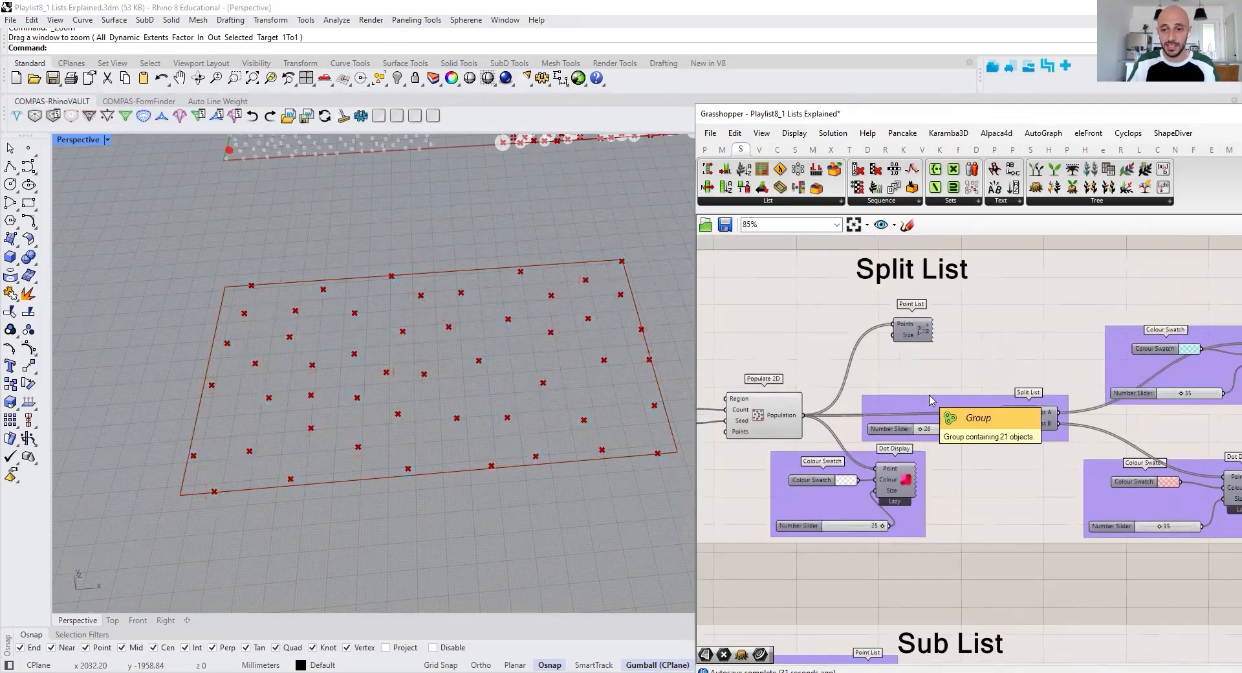
Turn on the Point List preview and turn off the Populate 2D preview in the Split List group
click(917, 334)
scroll(945, 284, up, 2)
middle_click(944, 269)
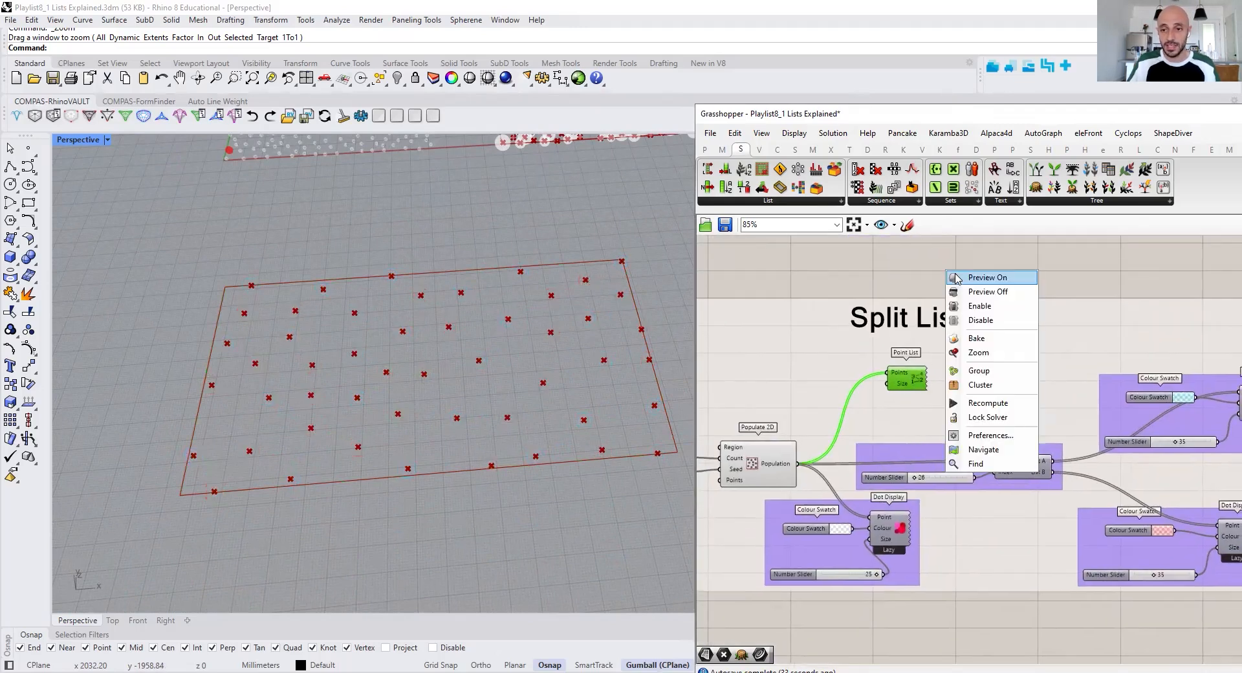
click(845, 344)
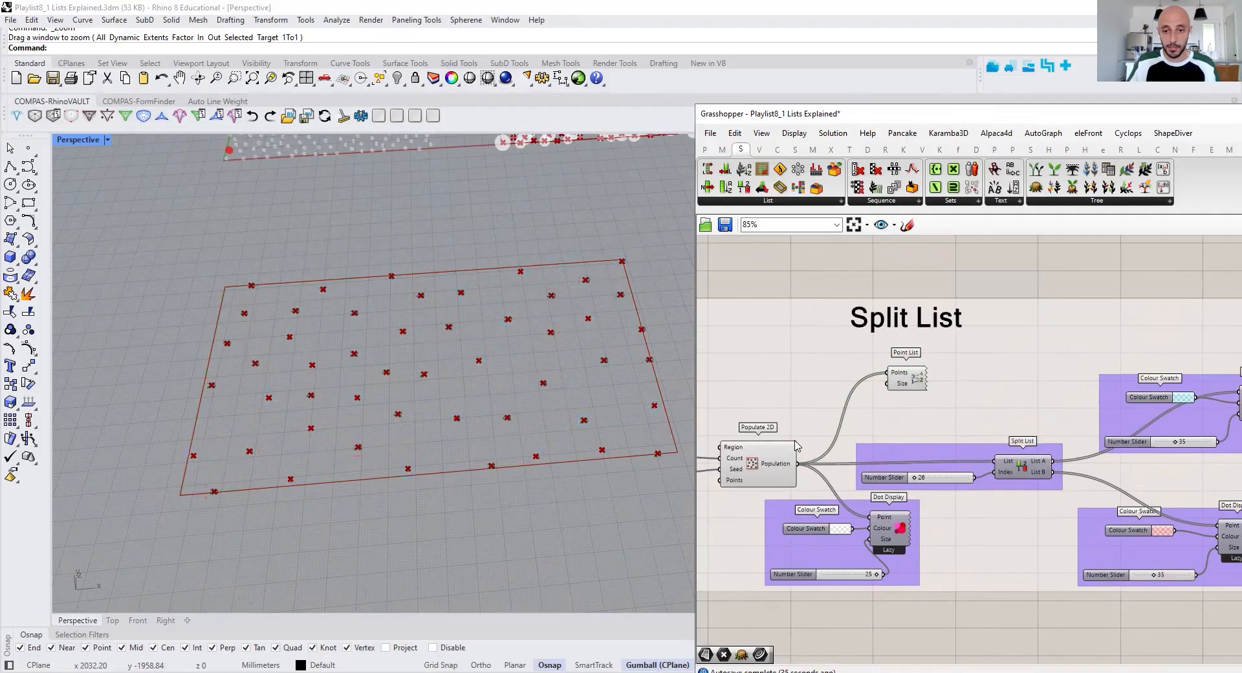
right_click(754, 462)
click(773, 485)
Turn on the preview of the white Dot Display fed directly by Populate 2D in the Split List group
click(901, 532)
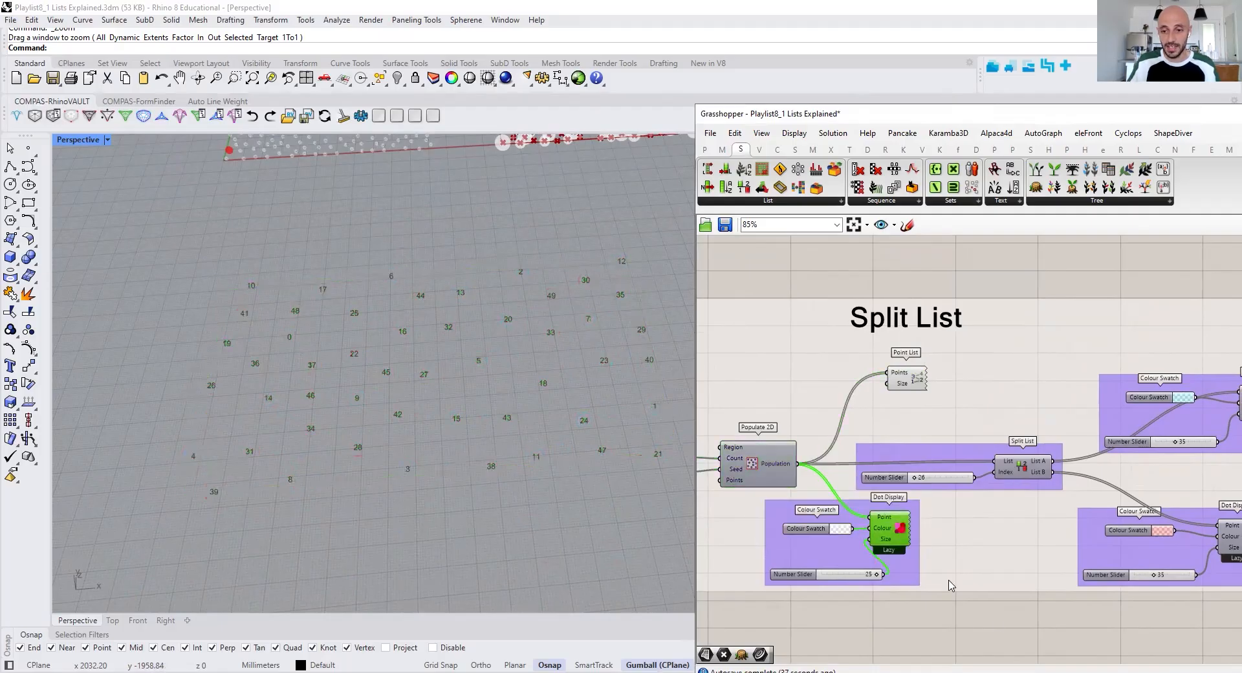
middle_click(995, 621)
click(1035, 478)
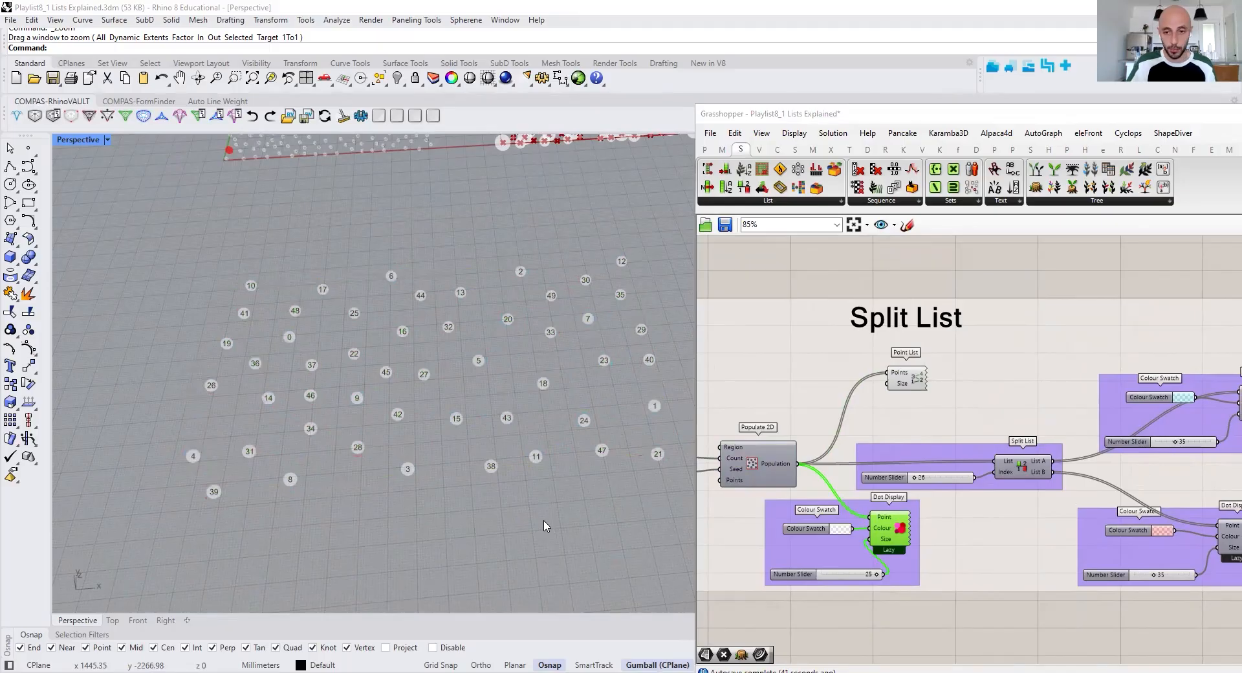
Examine the Population output, the Split List component's Index input and its List A and List B connections
right_drag(872, 528, 995, 516)
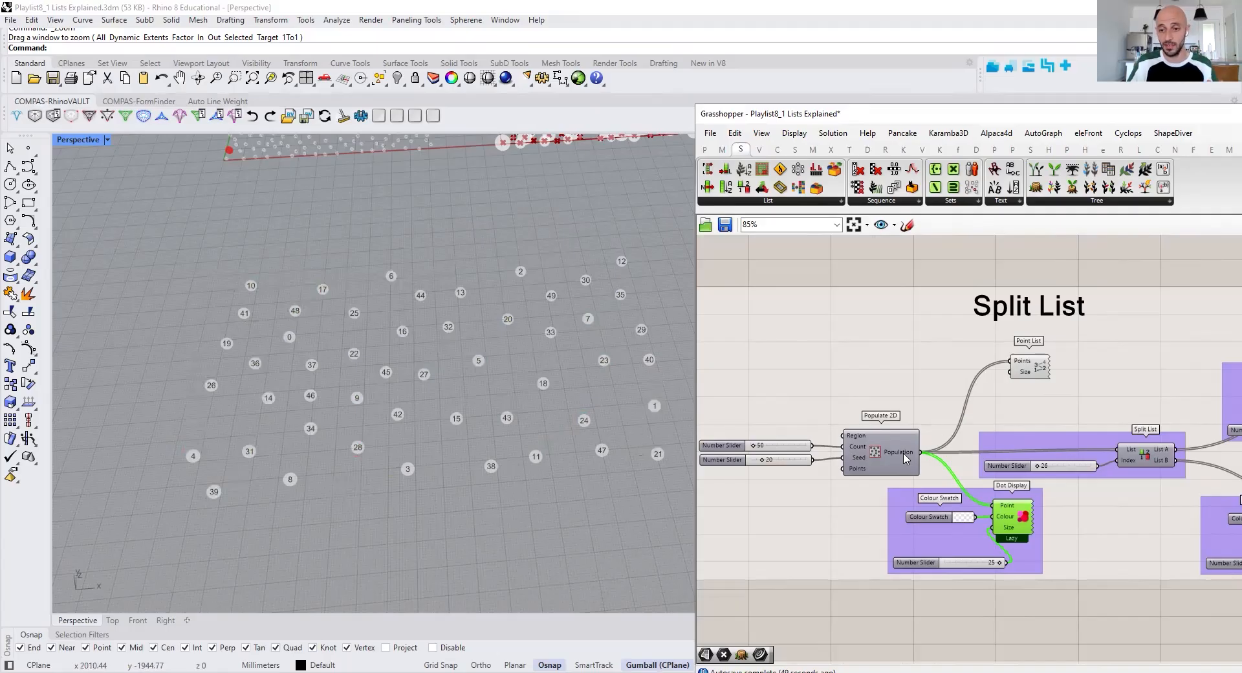
mouse_move(906, 458)
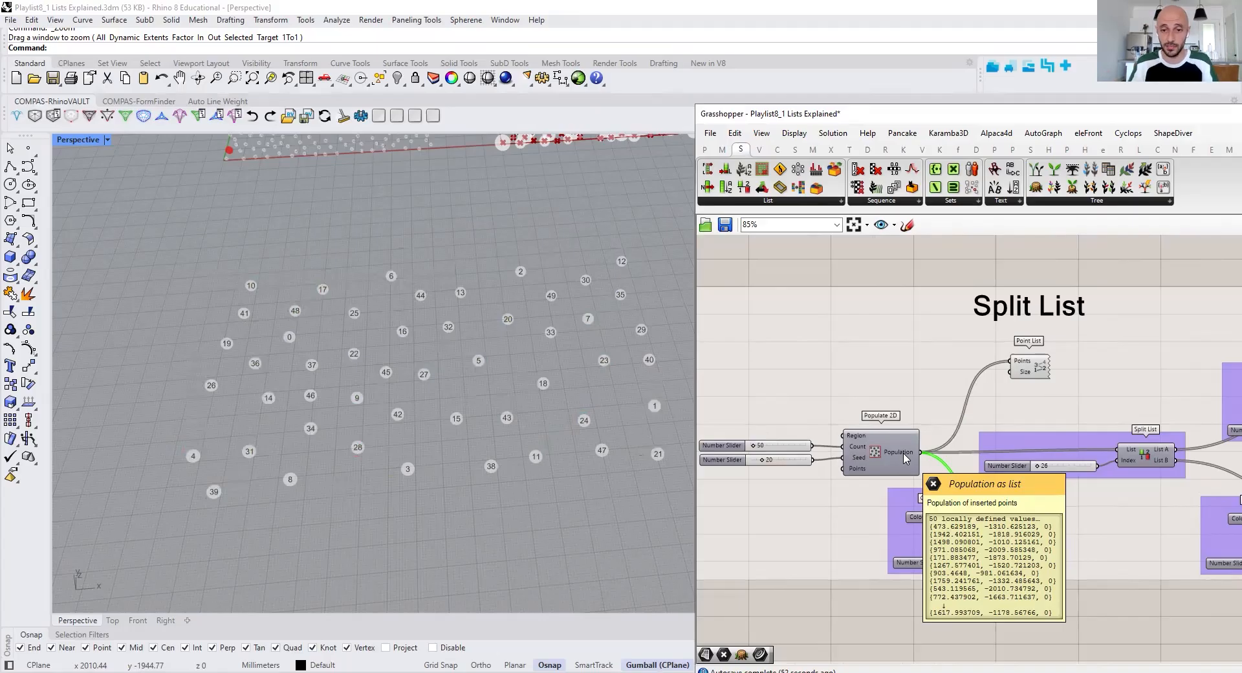
right_drag(1177, 467, 1075, 466)
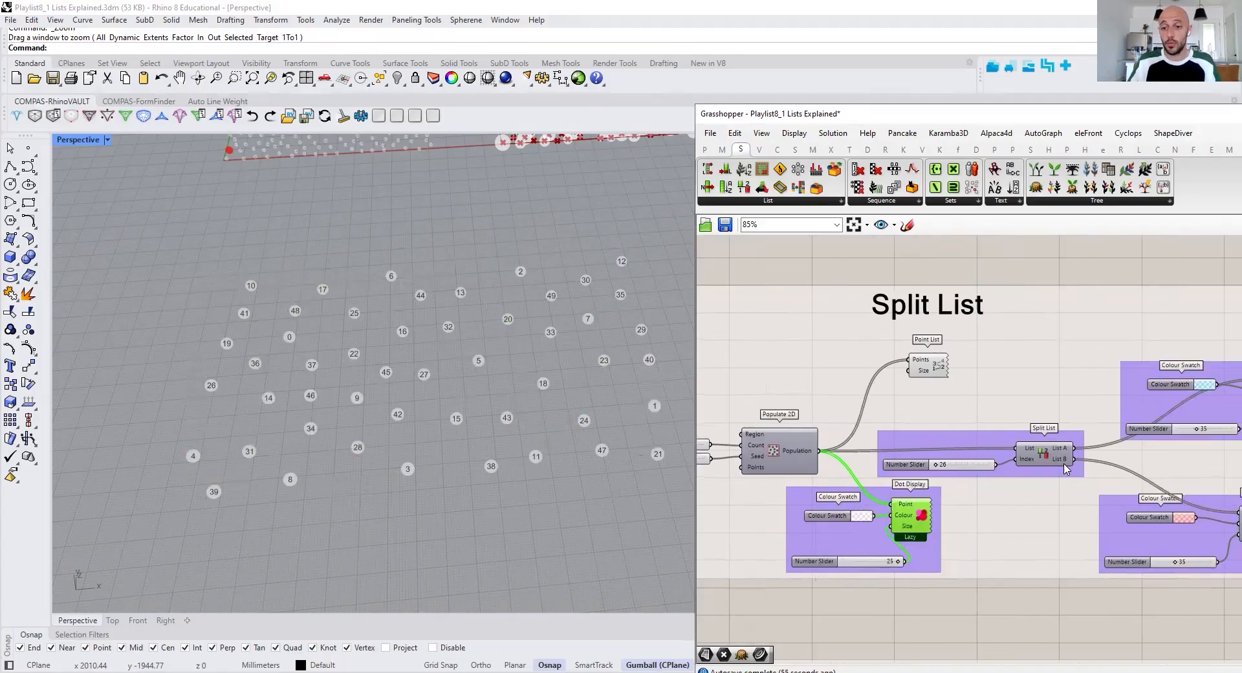
scroll(1049, 450, up, 3)
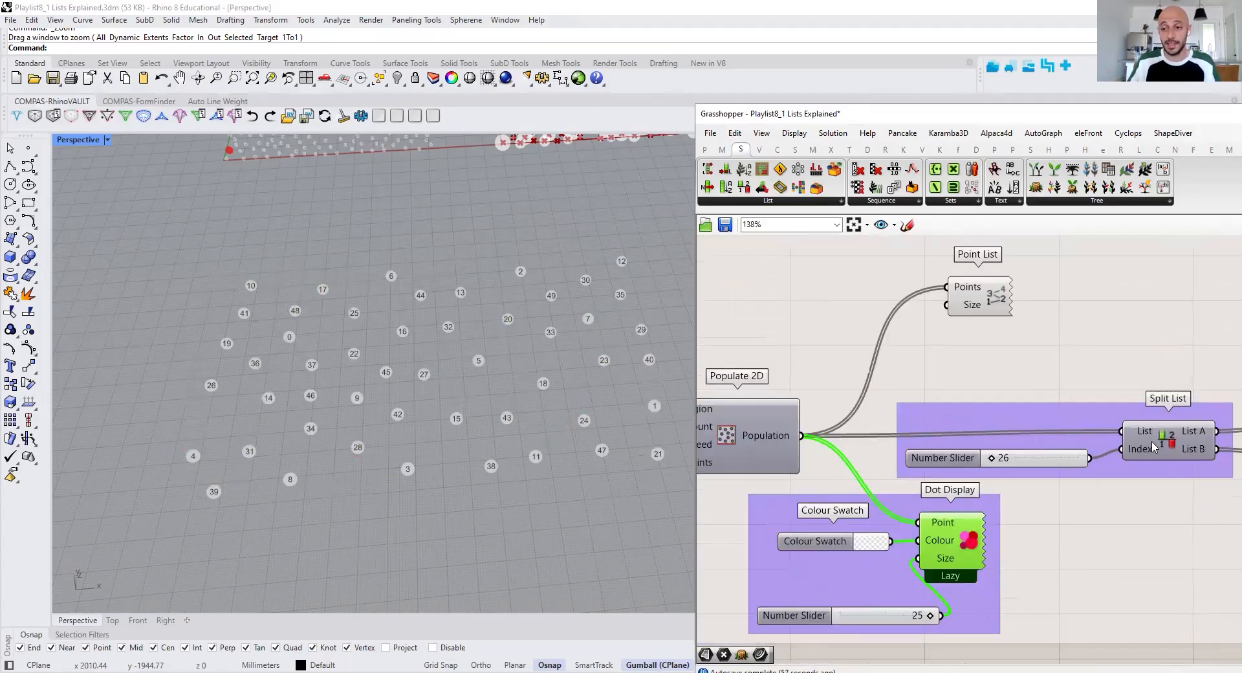
mouse_move(1151, 444)
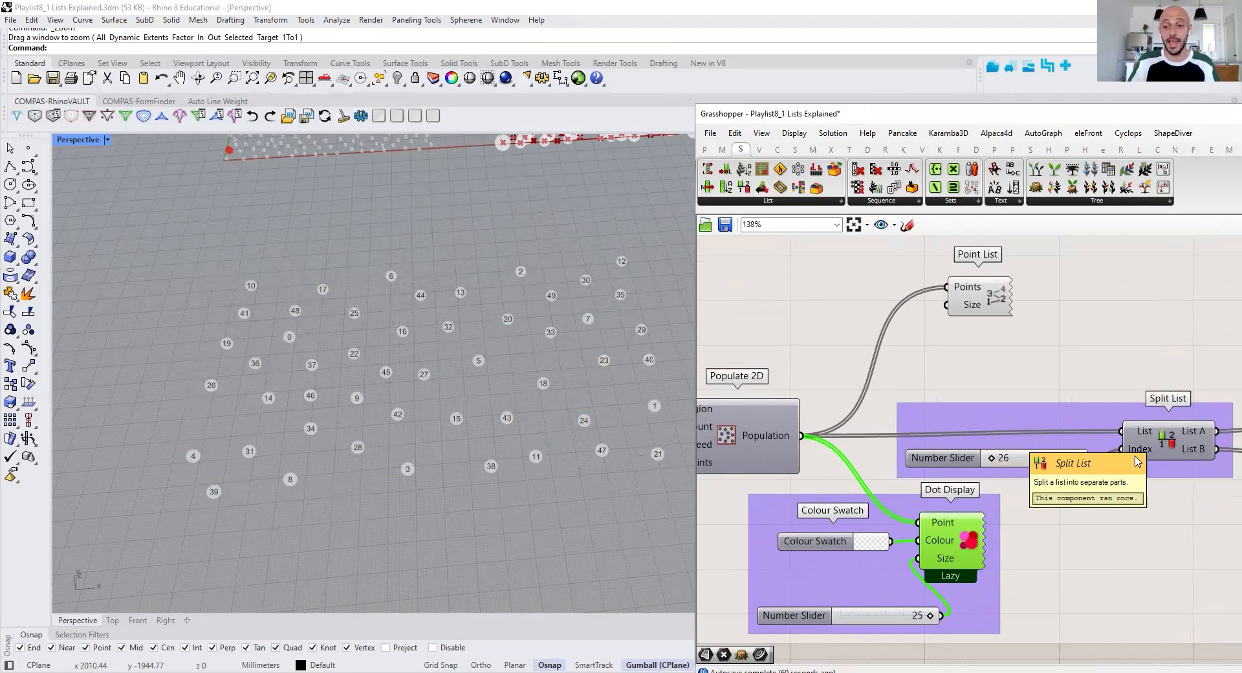
right_drag(1130, 455, 1040, 463)
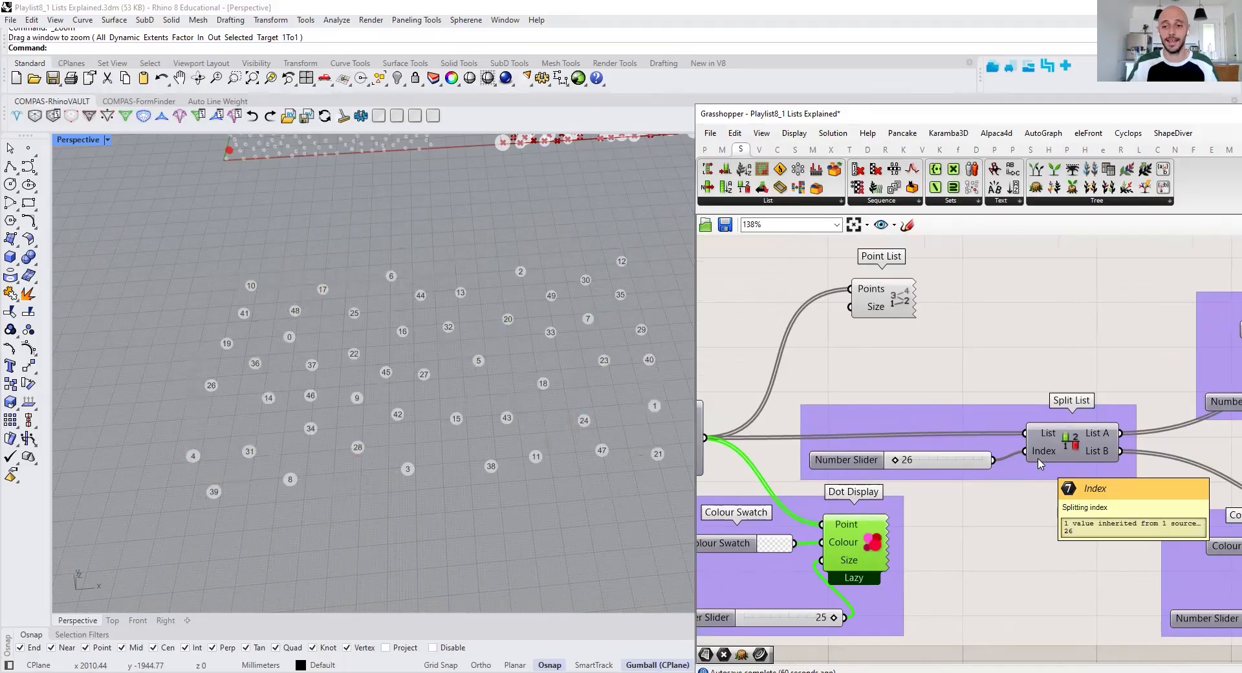
right_drag(1186, 443, 956, 459)
scroll(926, 472, down, 1)
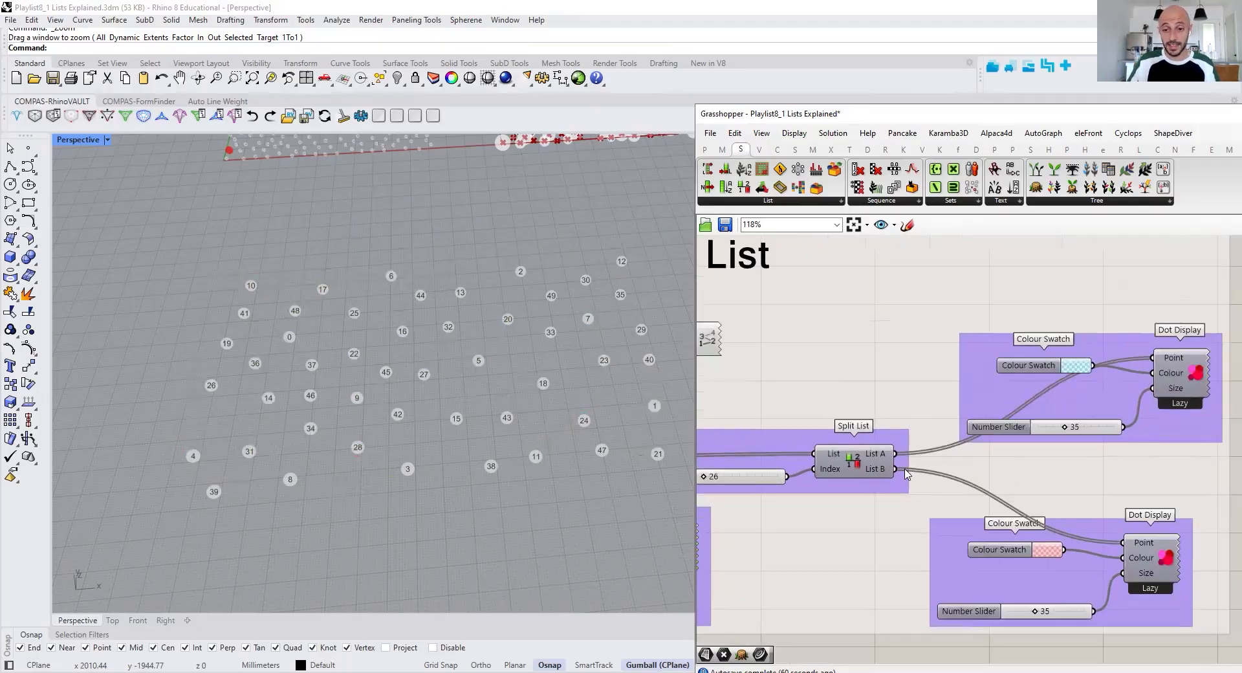
right_drag(1041, 405, 1107, 384)
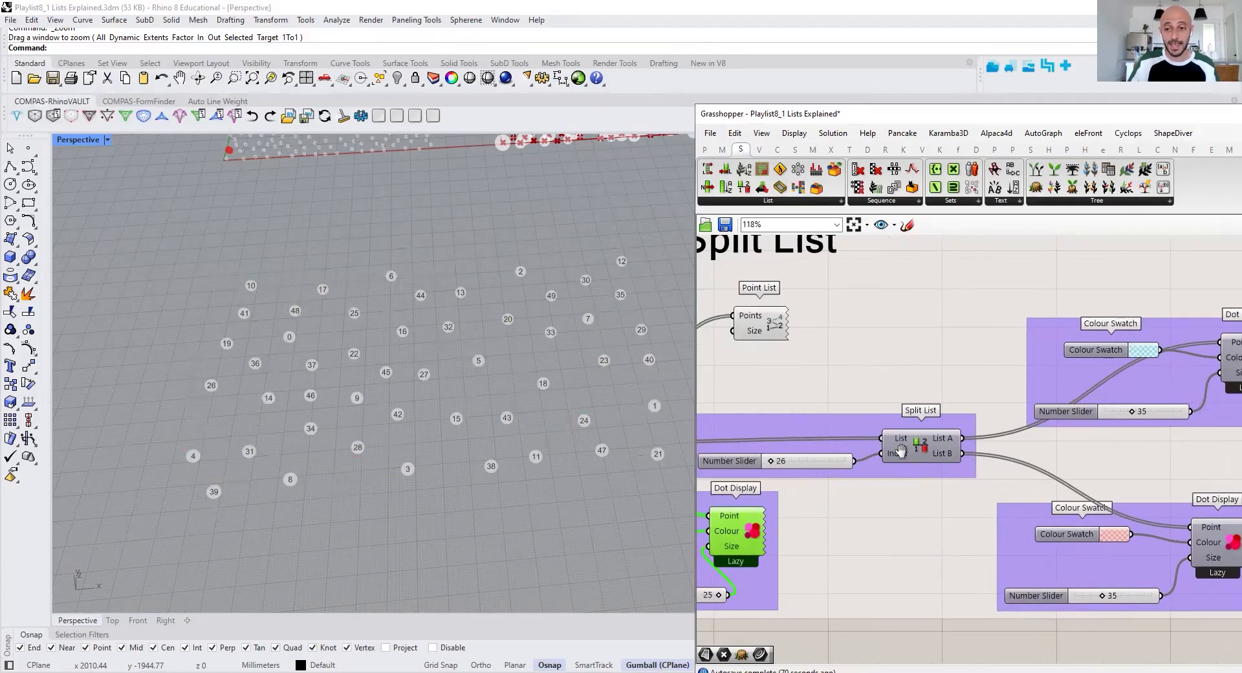
Turn on the preview of the blue Dot Display connected to the List A output of Split List
right_drag(1223, 353, 1072, 362)
click(1108, 372)
right_click(1151, 337)
click(1191, 349)
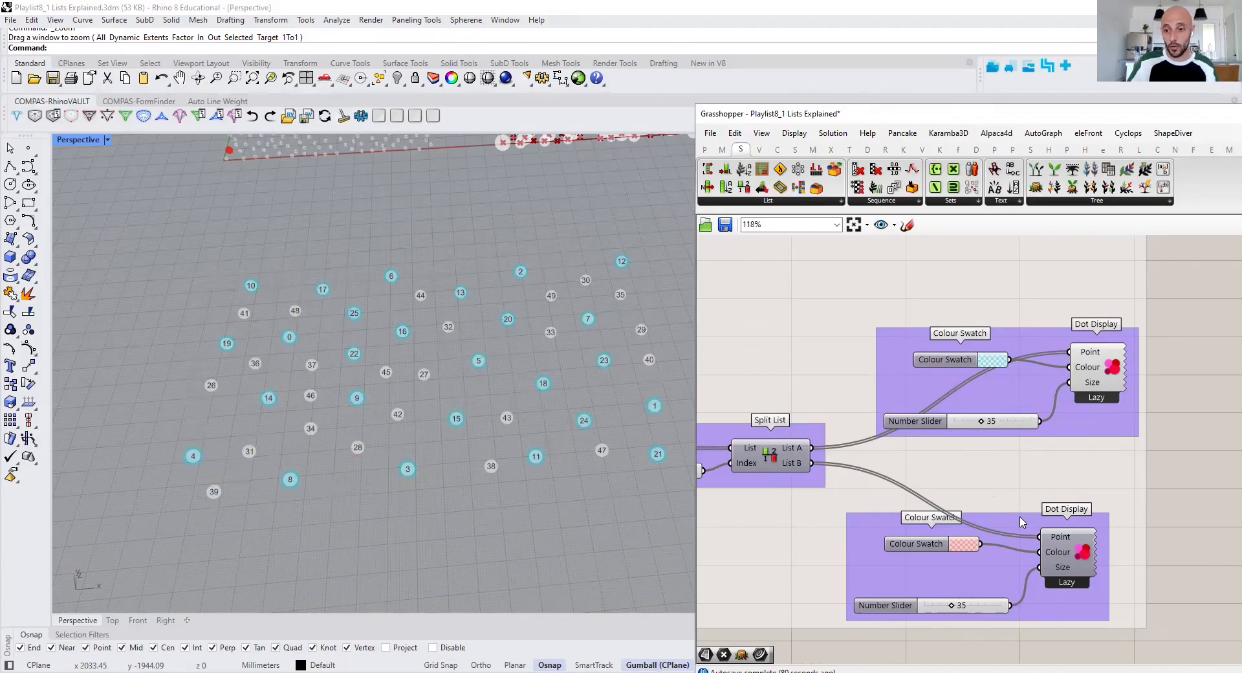
Turn on the preview of the red Dot Display connected to the List B output of Split List
click(1085, 538)
right_click(1203, 441)
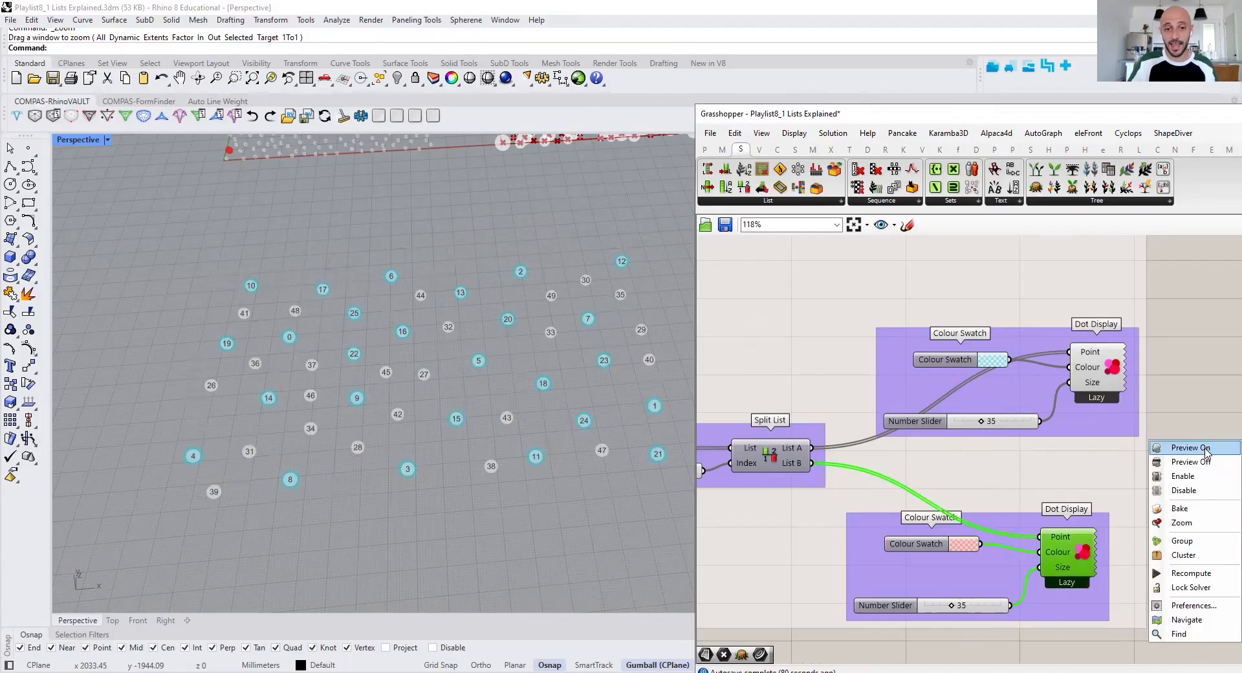
click(1191, 448)
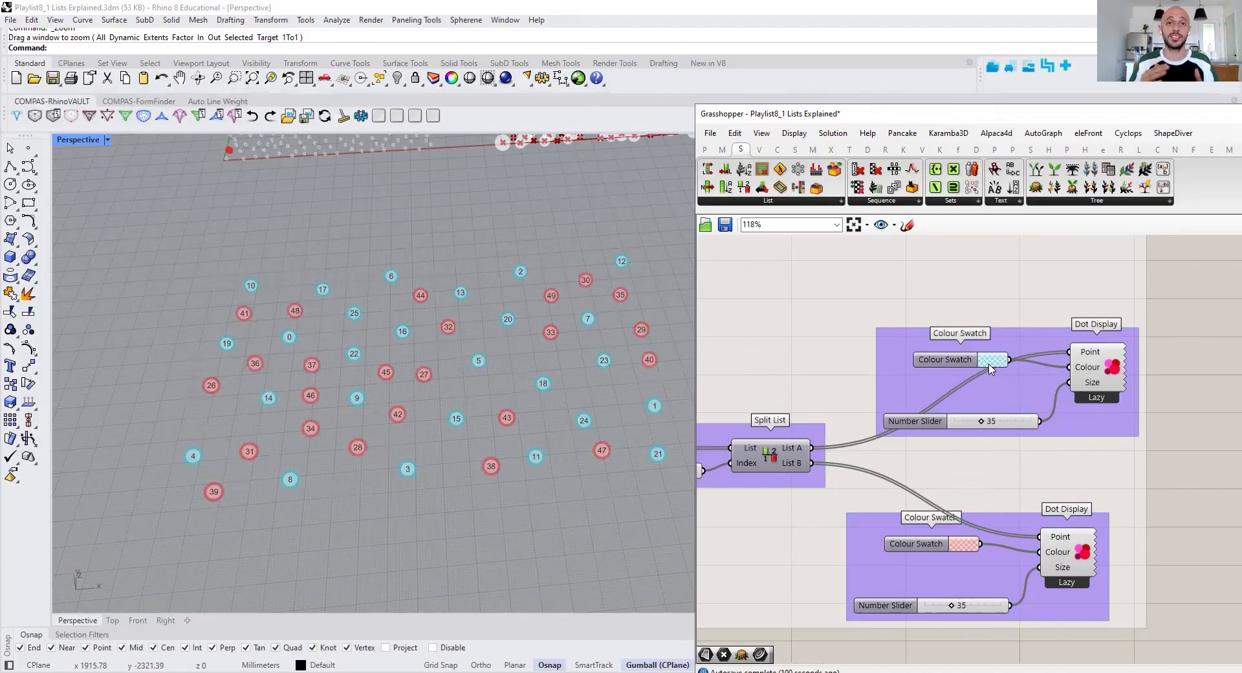
scroll(958, 479, down, 4)
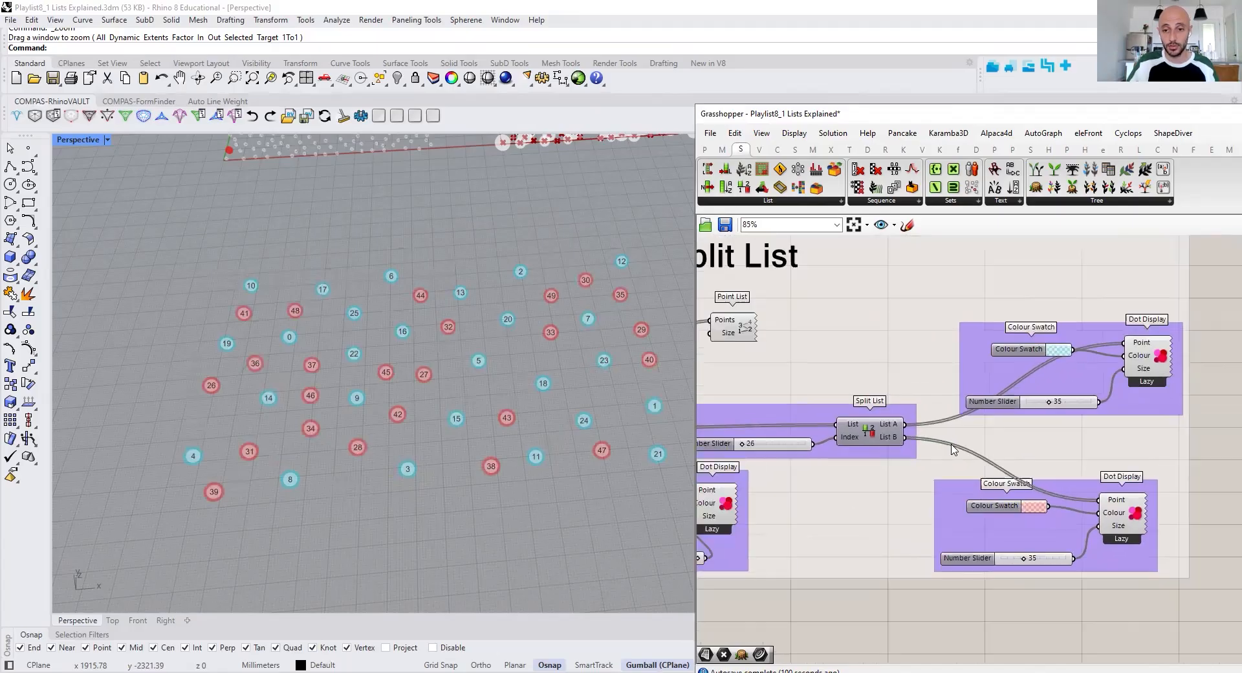
Turn off the preview of the white Dot Display in the Split List group
click(779, 491)
right_click(854, 568)
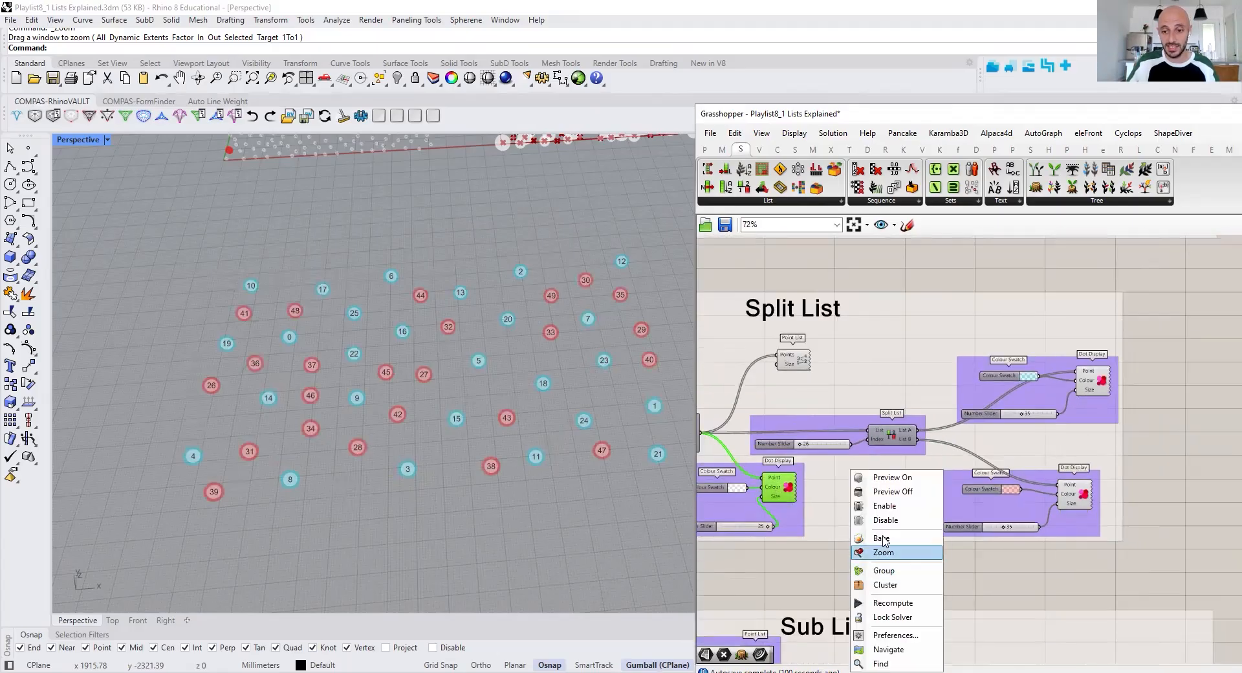
click(870, 490)
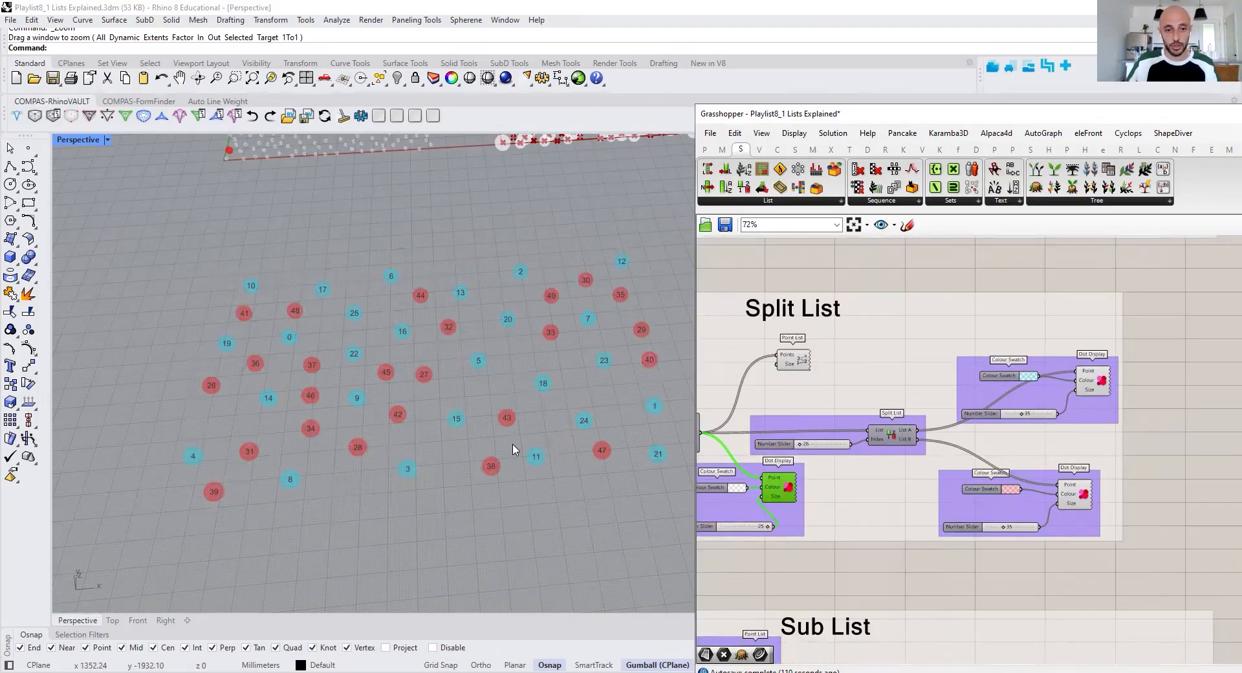
Turn on the preview of all components in the Shift List group
scroll(504, 437, down, 5)
right_drag(782, 349, 760, 315)
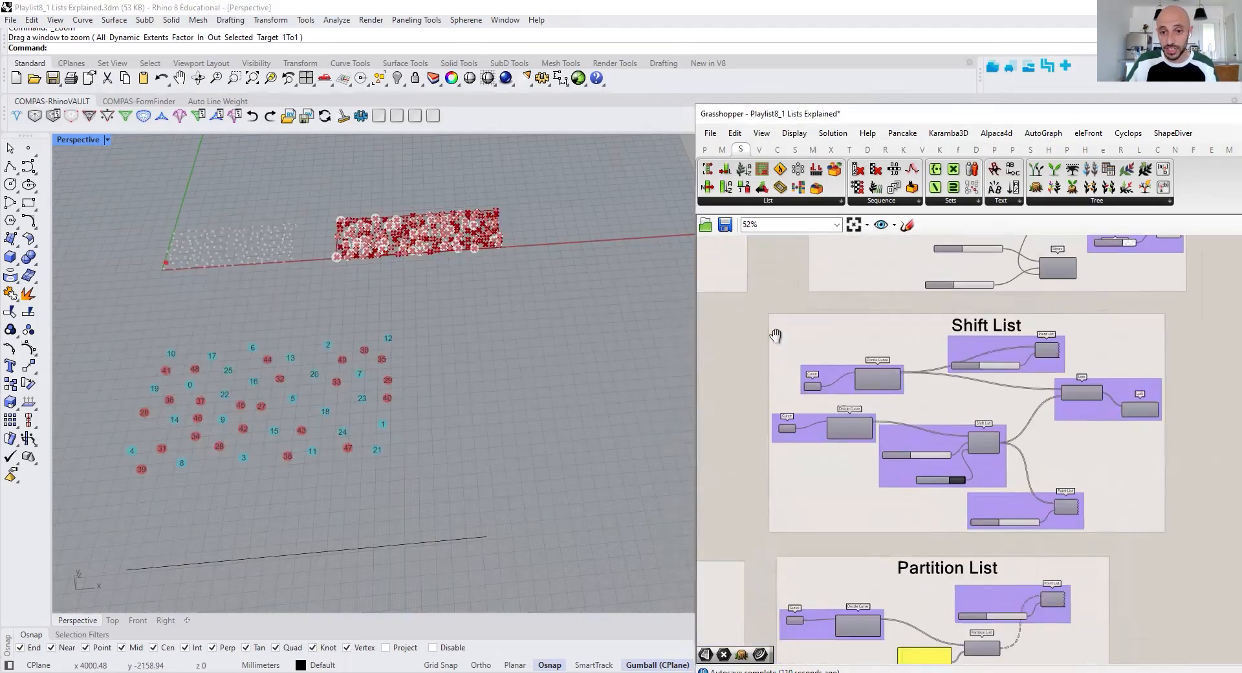
drag(748, 288, 1190, 478)
right_click(1199, 440)
click(1199, 444)
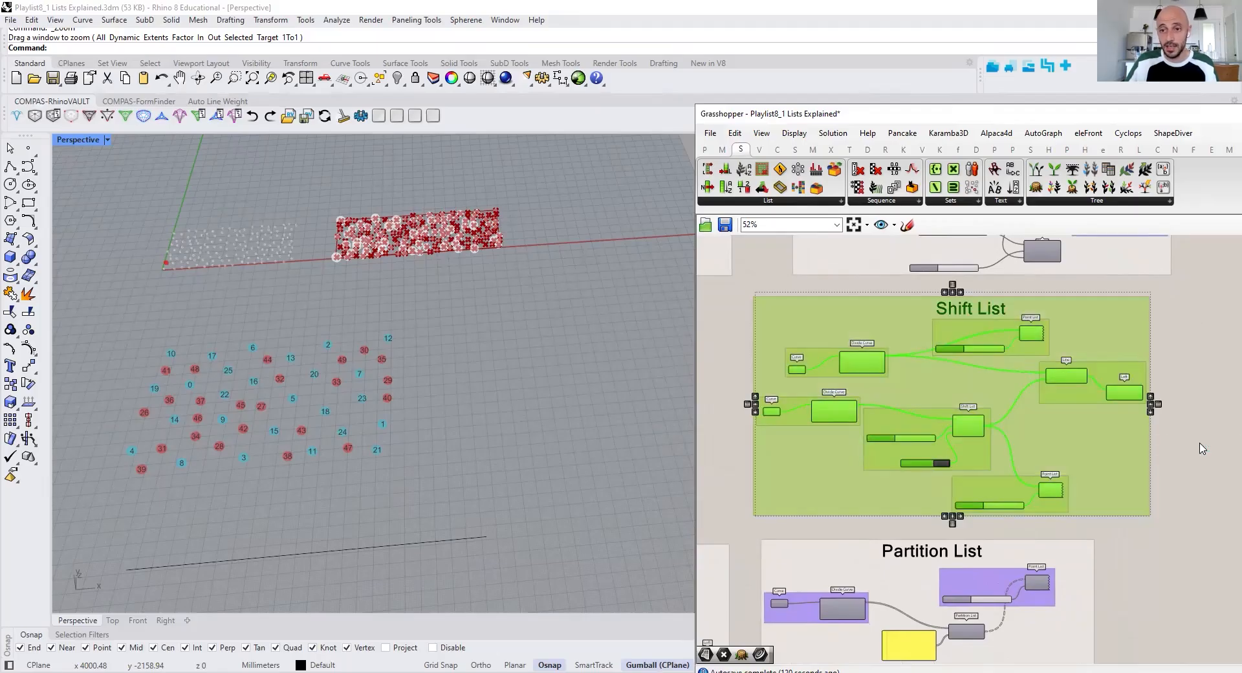
click(1171, 450)
Examine the two input Curve parameters and their Divide Curve components in the Shift List group against the viewport geometry
scroll(346, 394, down, 4)
shift+right_drag(583, 342, 484, 347)
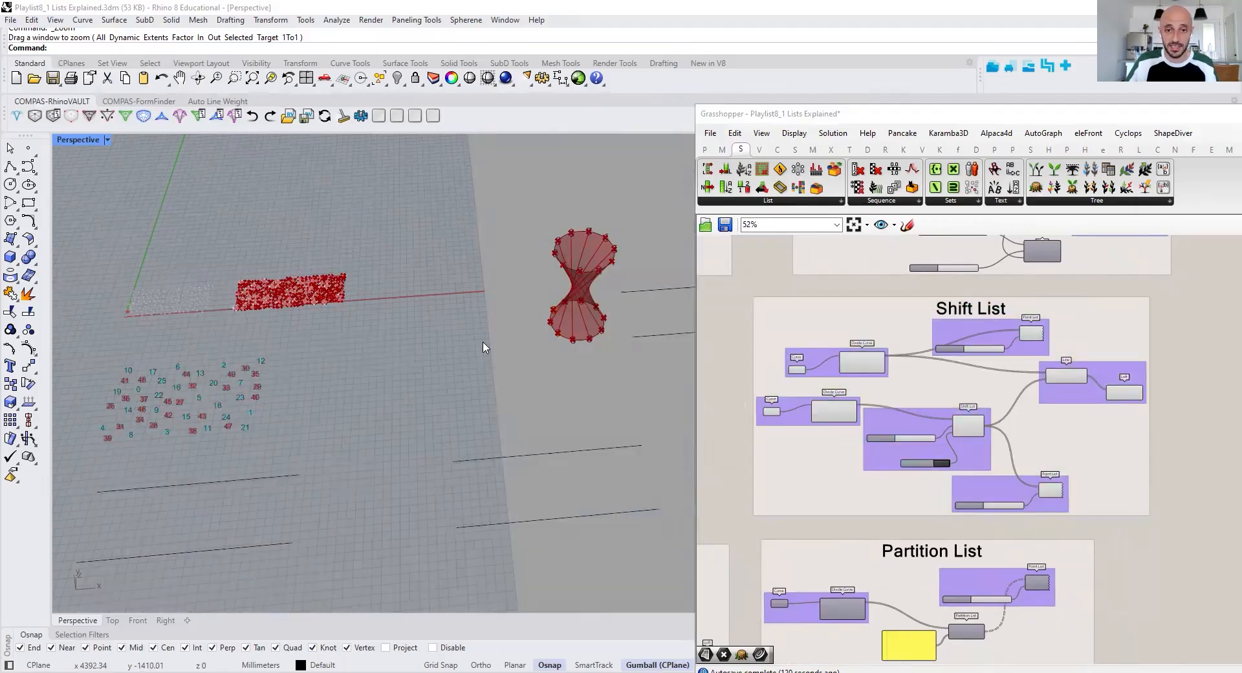
shift+right_drag(558, 297, 487, 325)
scroll(503, 271, up, 6)
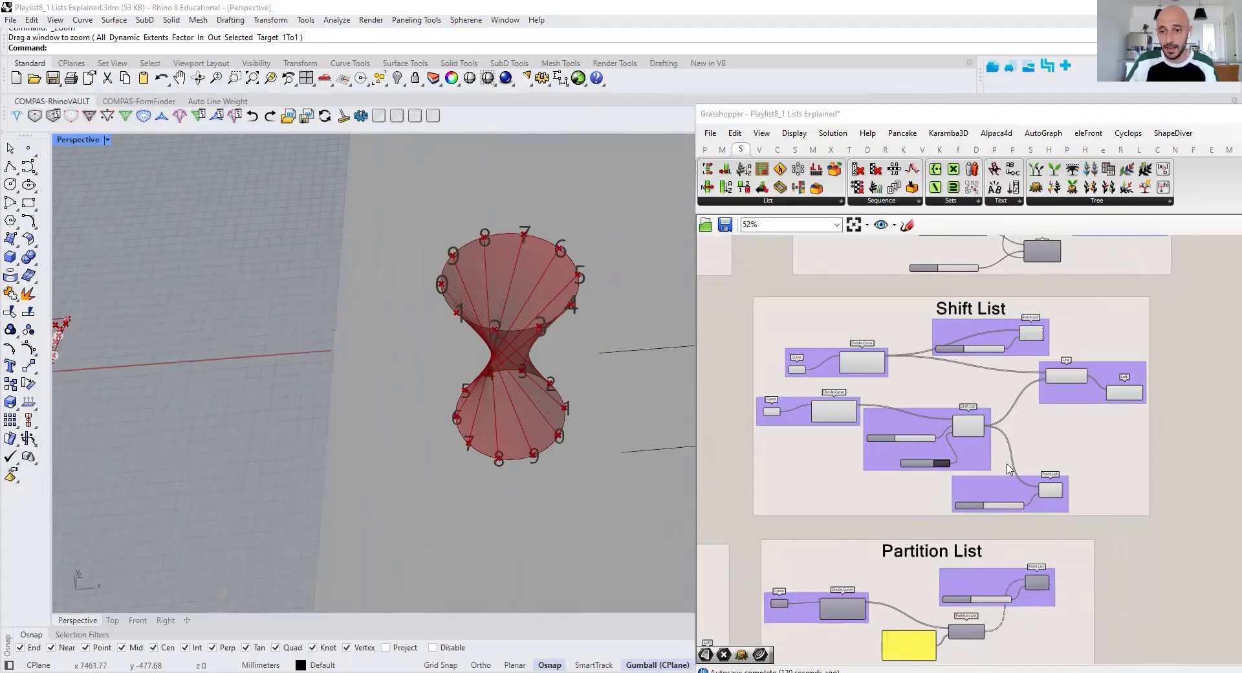
scroll(762, 417, up, 3)
click(769, 364)
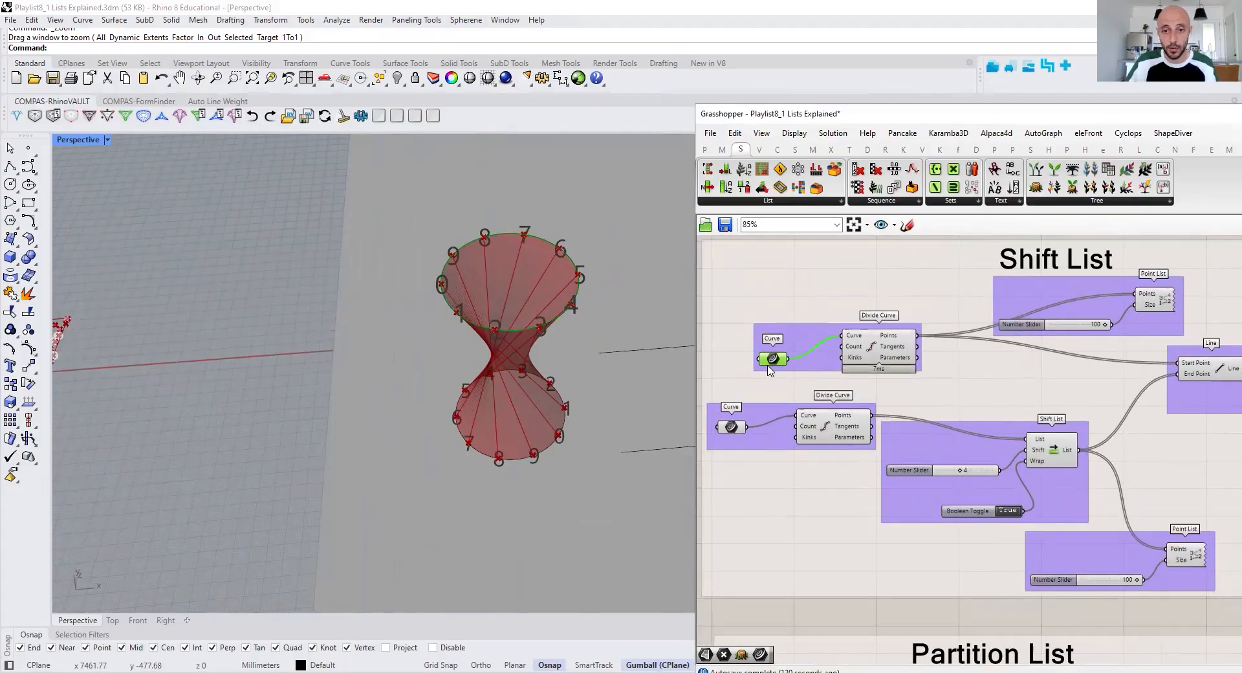
click(733, 428)
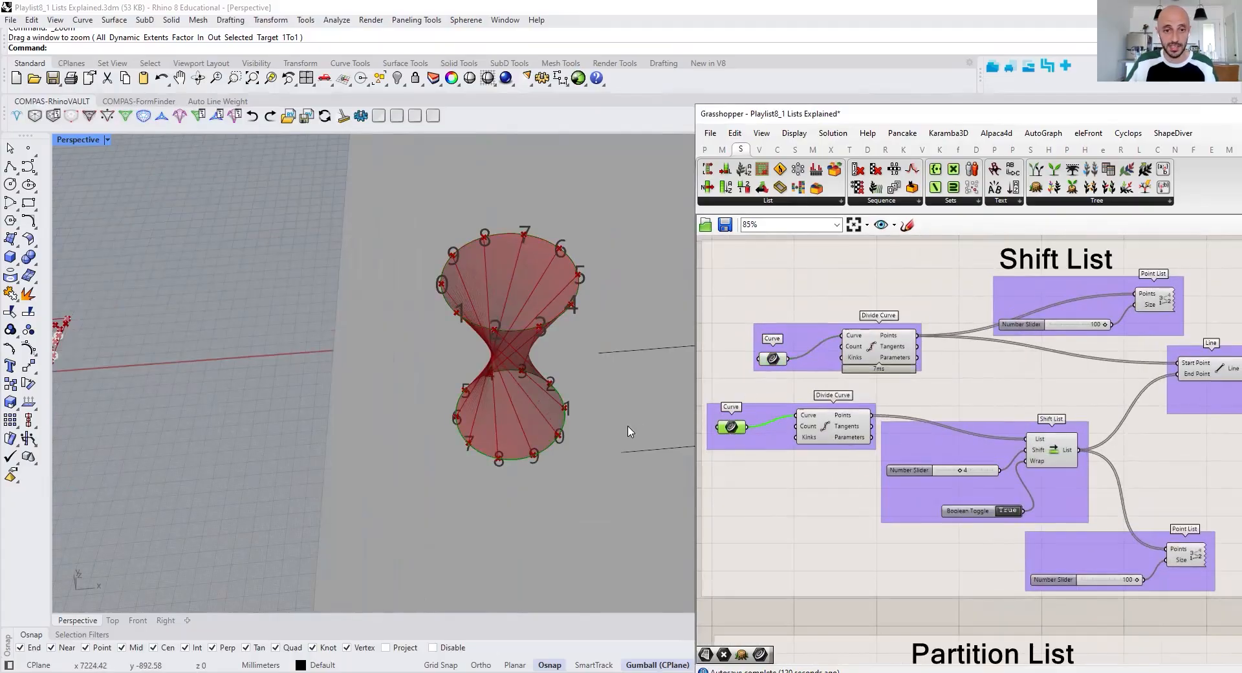
click(888, 344)
click(851, 430)
Turn off the preview of the Shift List, Line, Loft and lower Point List components in the Shift List group
right_drag(1071, 419, 923, 395)
scroll(922, 395, down, 2)
drag(1148, 343, 823, 521)
right_click(1177, 421)
click(1184, 511)
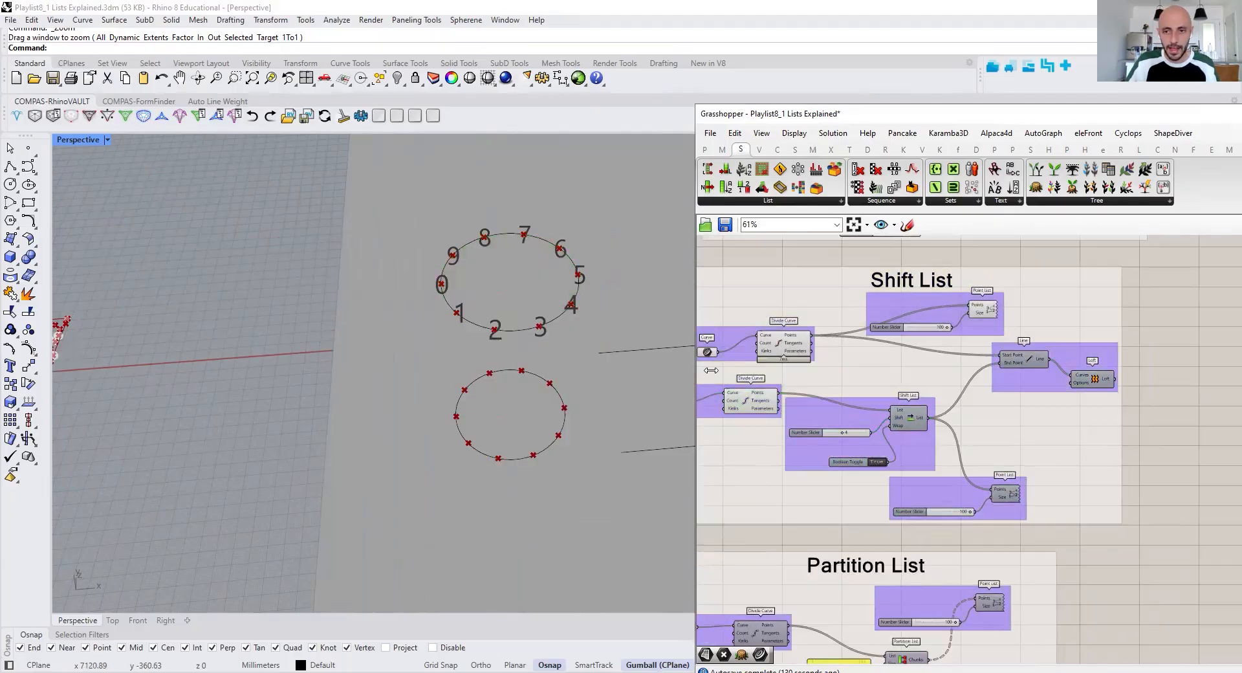
Turn on the preview of the Point List connected to the Shift List output
scroll(954, 332, up, 2)
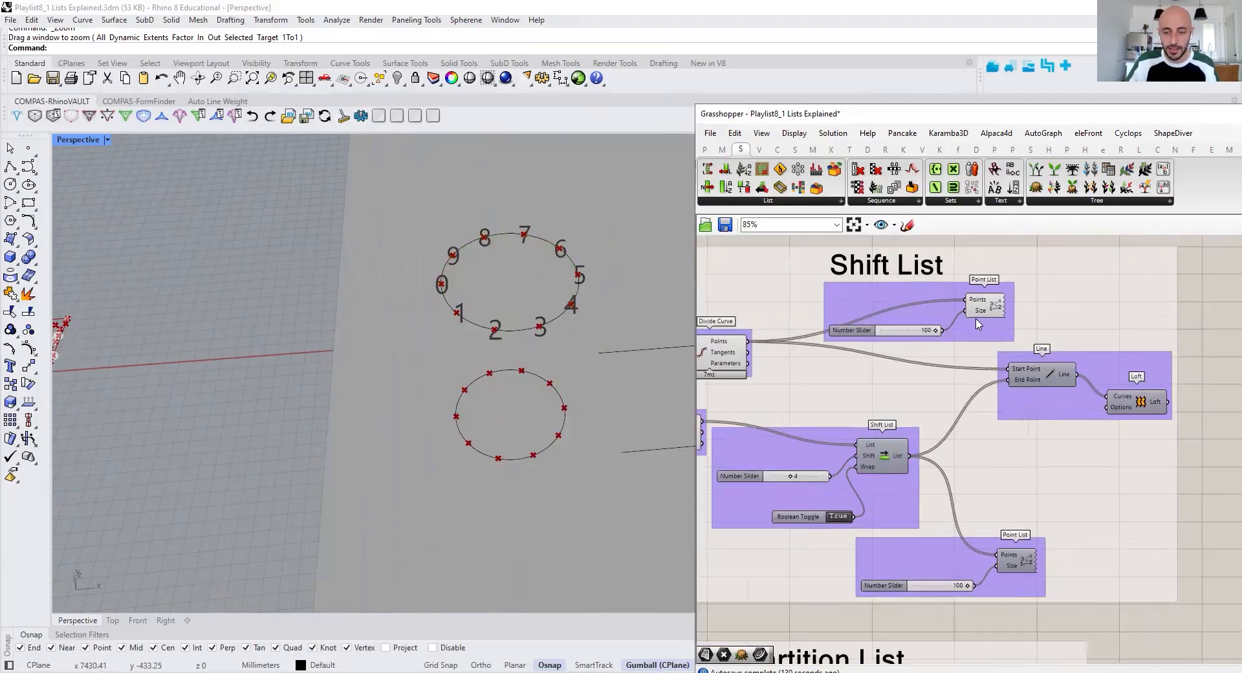
right_drag(977, 323, 1114, 333)
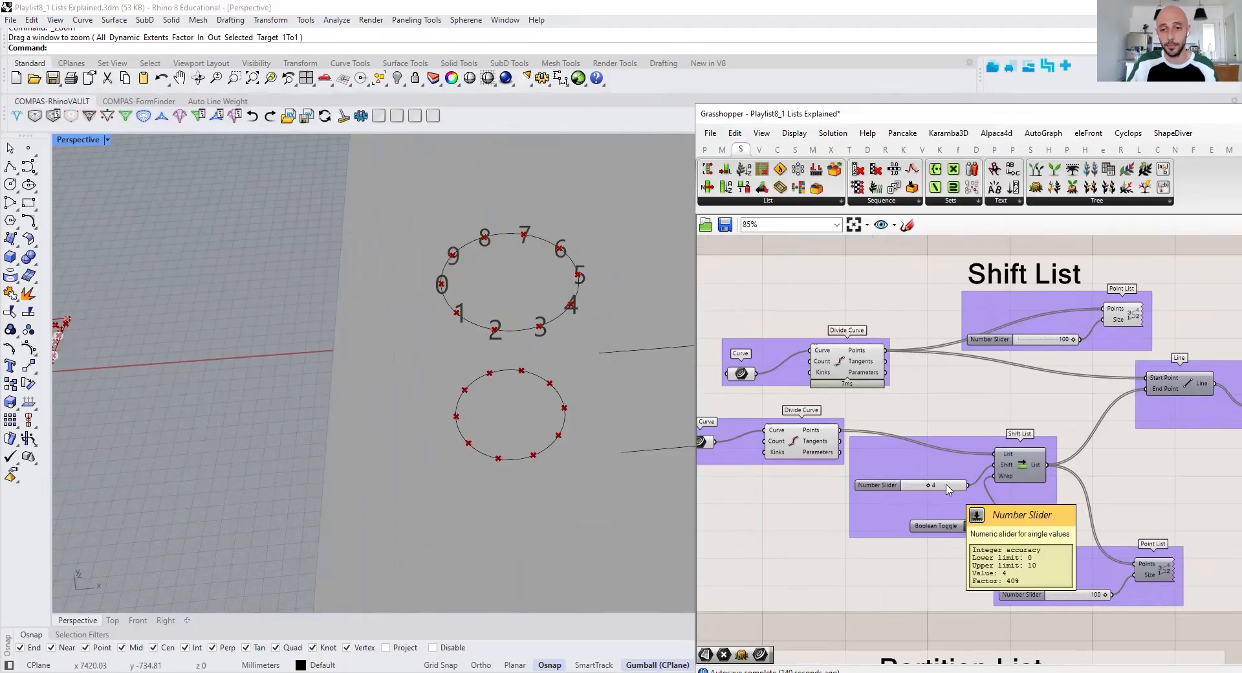
right_drag(1030, 474, 1000, 445)
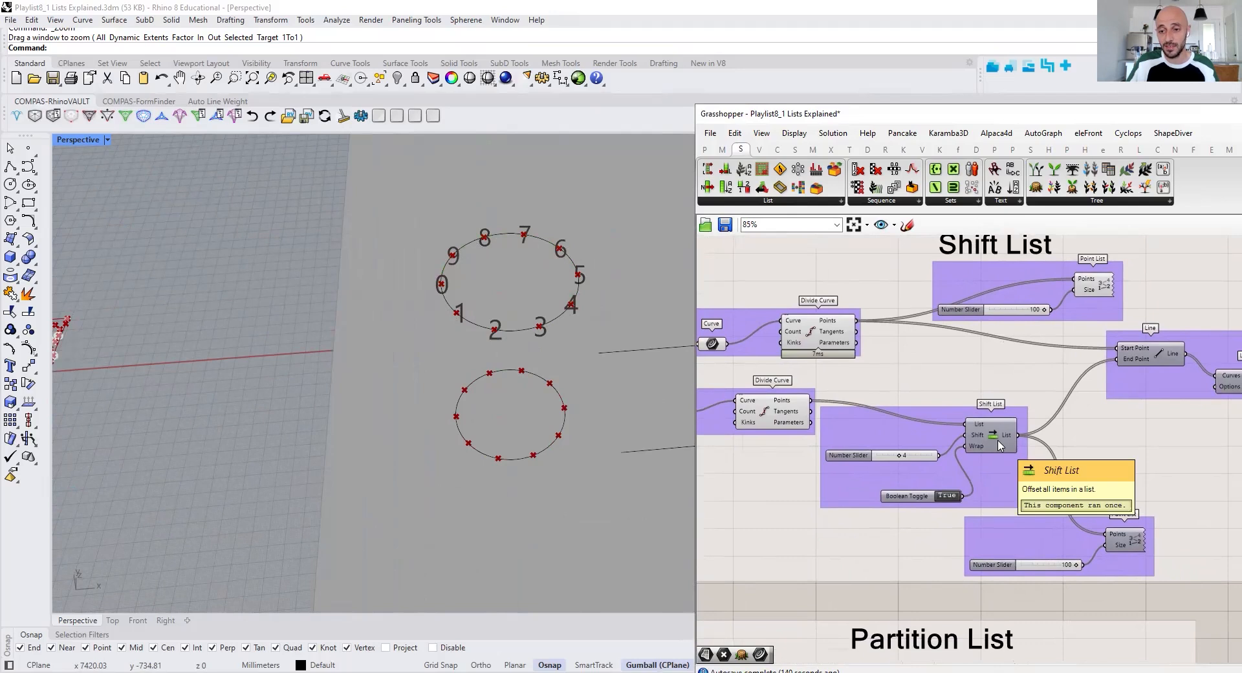
click(1114, 542)
right_drag(1201, 607, 1071, 563)
right_click(1070, 563)
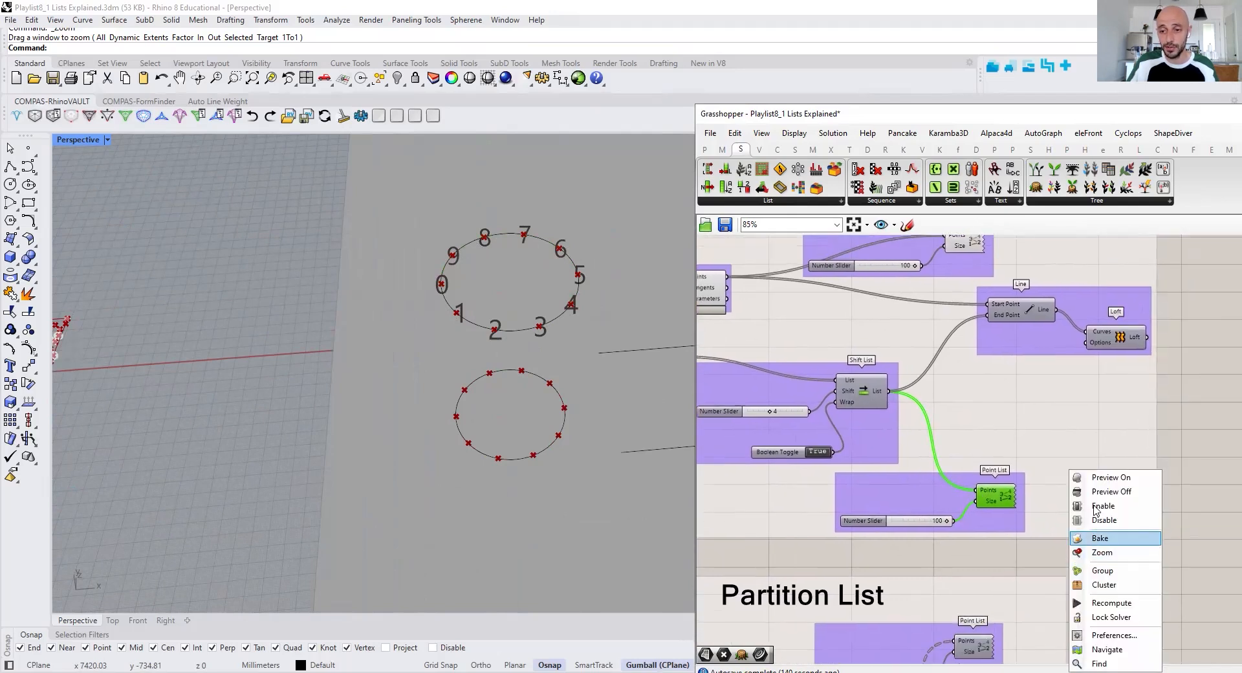
click(1110, 477)
scroll(935, 437, up, 1)
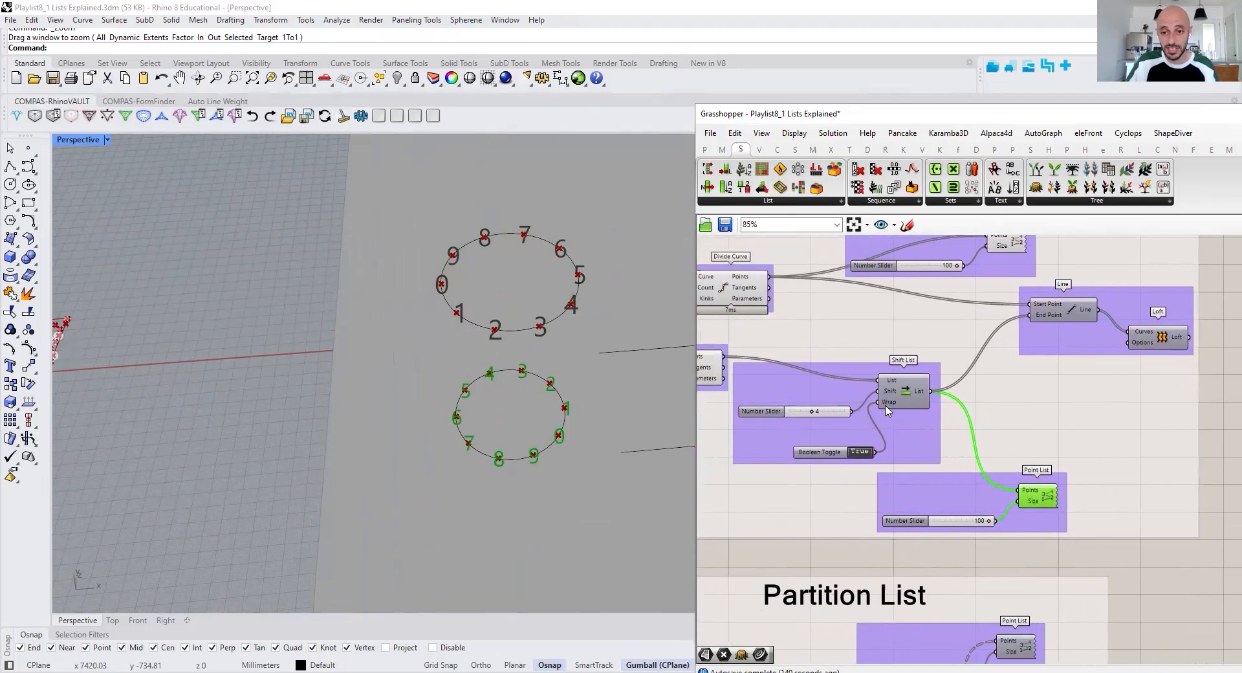
Set the Number Slider feeding the Shift input of Shift List to 0 and deselect the Point List
scroll(872, 425, up, 1)
drag(798, 412, 767, 419)
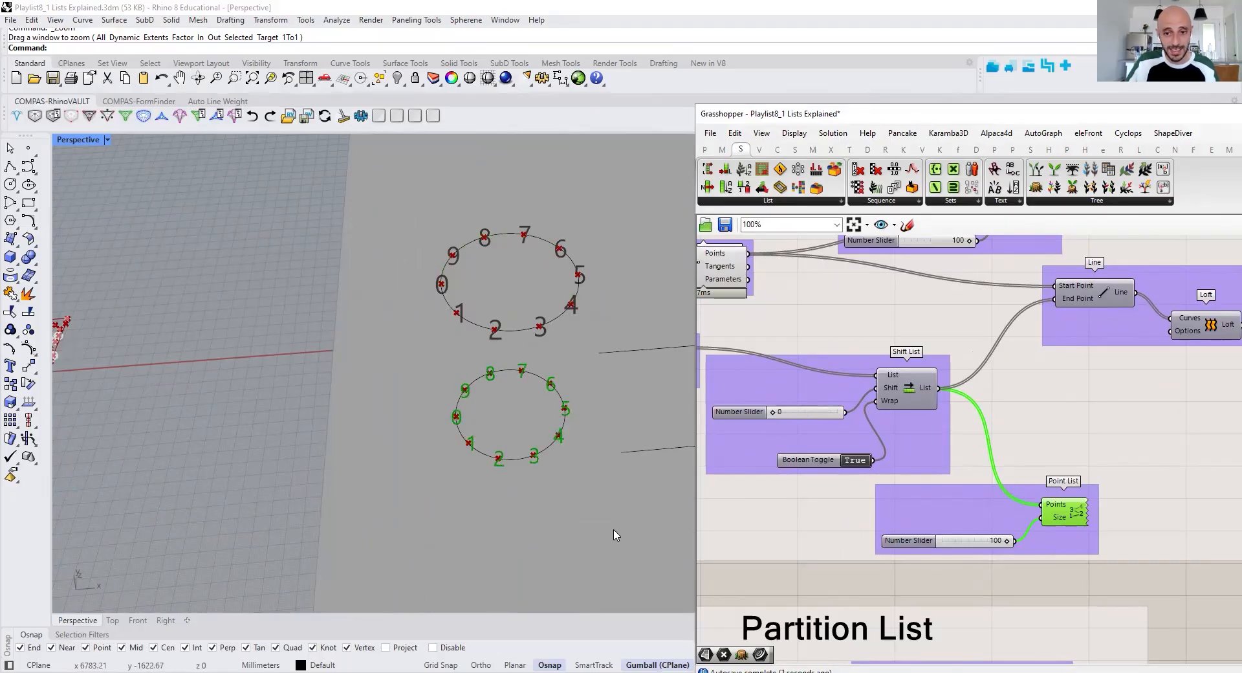
click(821, 590)
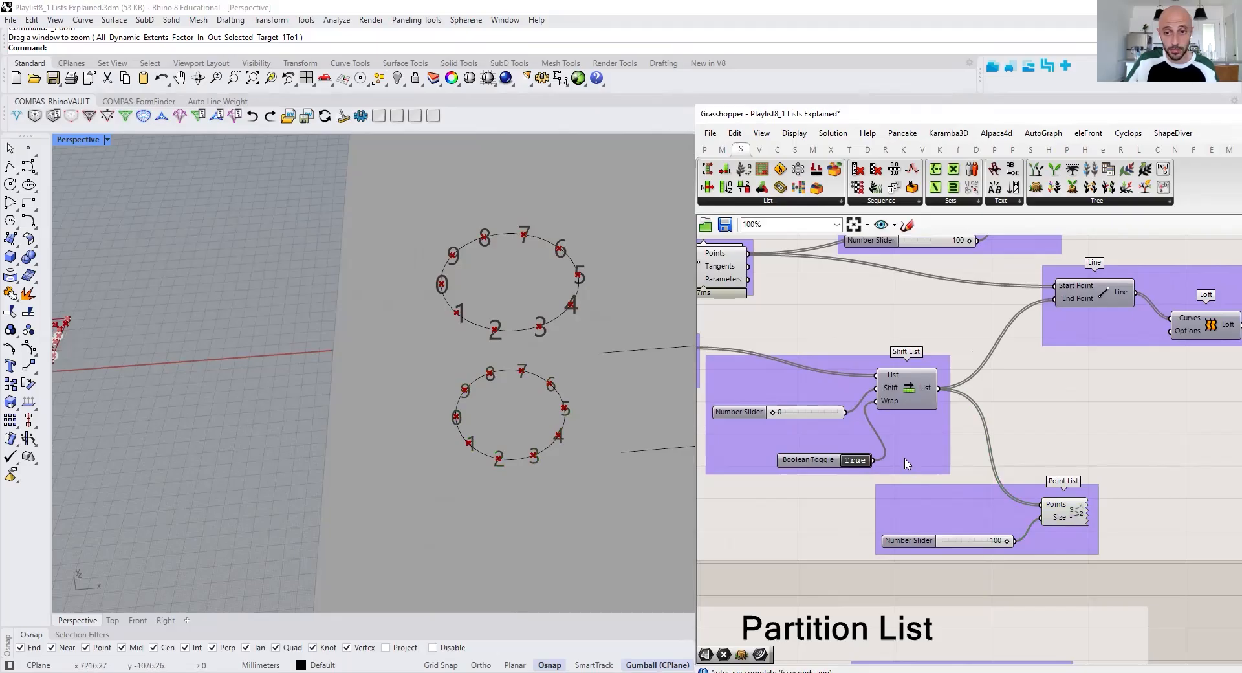
Raise the Shift List offset through 1 and 3 to 5 to compare the point numbering on the lower circle
drag(771, 417, 779, 417)
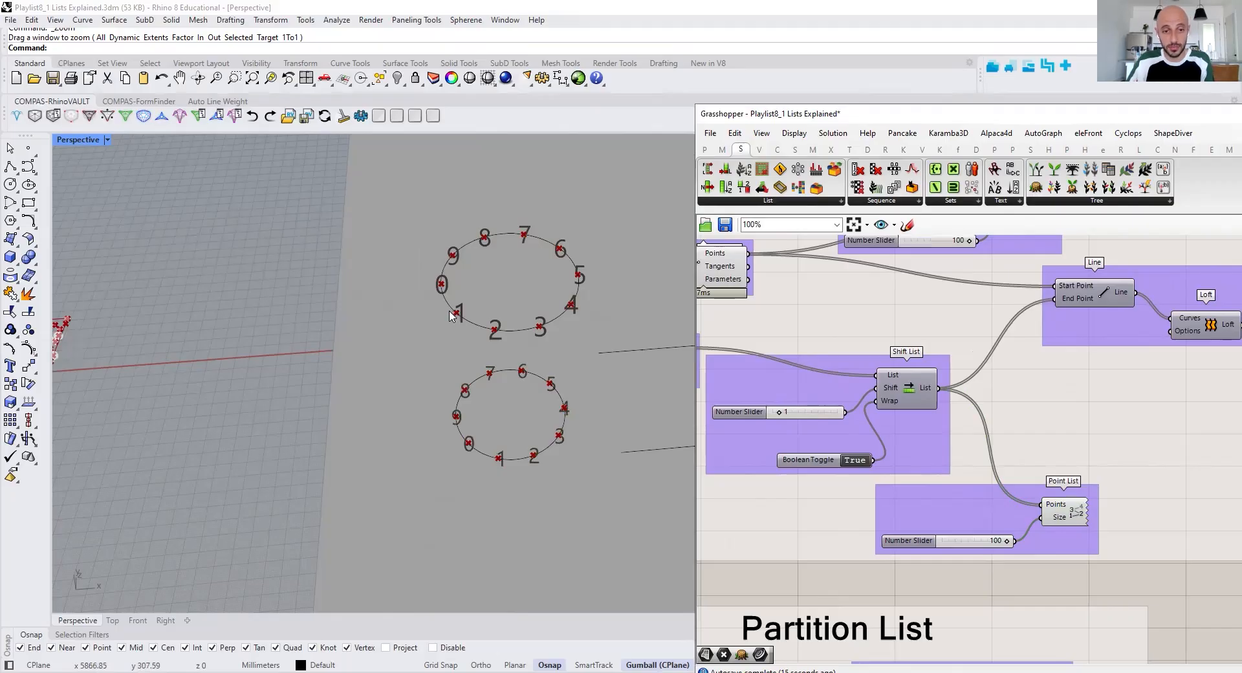
drag(776, 413, 787, 410)
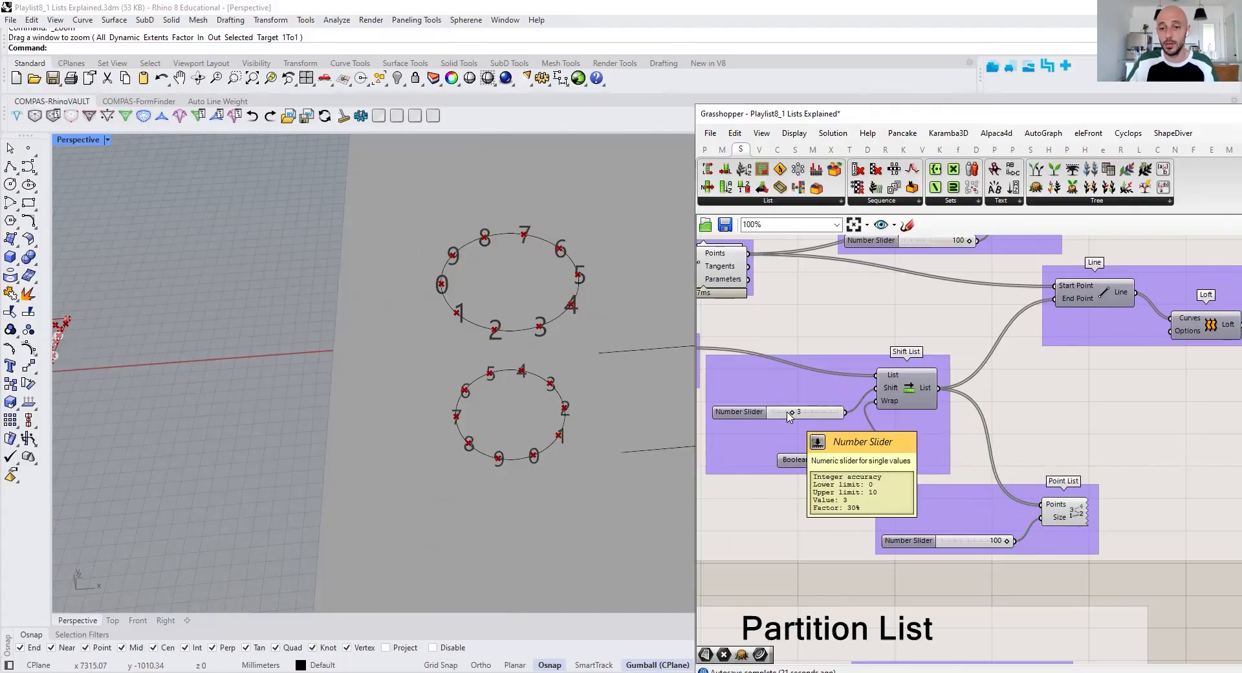
drag(788, 412, 802, 414)
Turn on the preview of the Line component joining the two point lists in the Shift List group
right_drag(928, 432, 836, 453)
click(1020, 317)
right_click(1189, 269)
click(1193, 278)
click(1189, 294)
Turn on the preview of the Loft component in the Shift List group
click(1123, 348)
right_click(1150, 316)
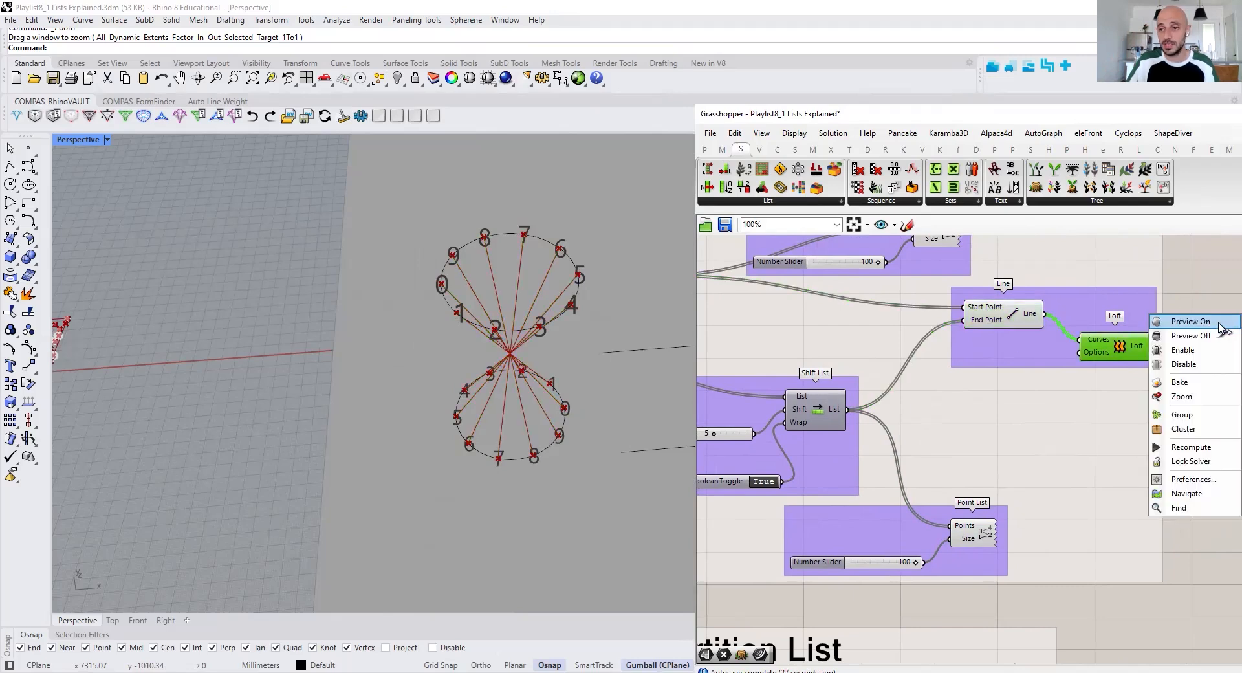
click(1218, 324)
Set the Shift List offset to 4 with the loft previewed
right_drag(744, 446, 818, 436)
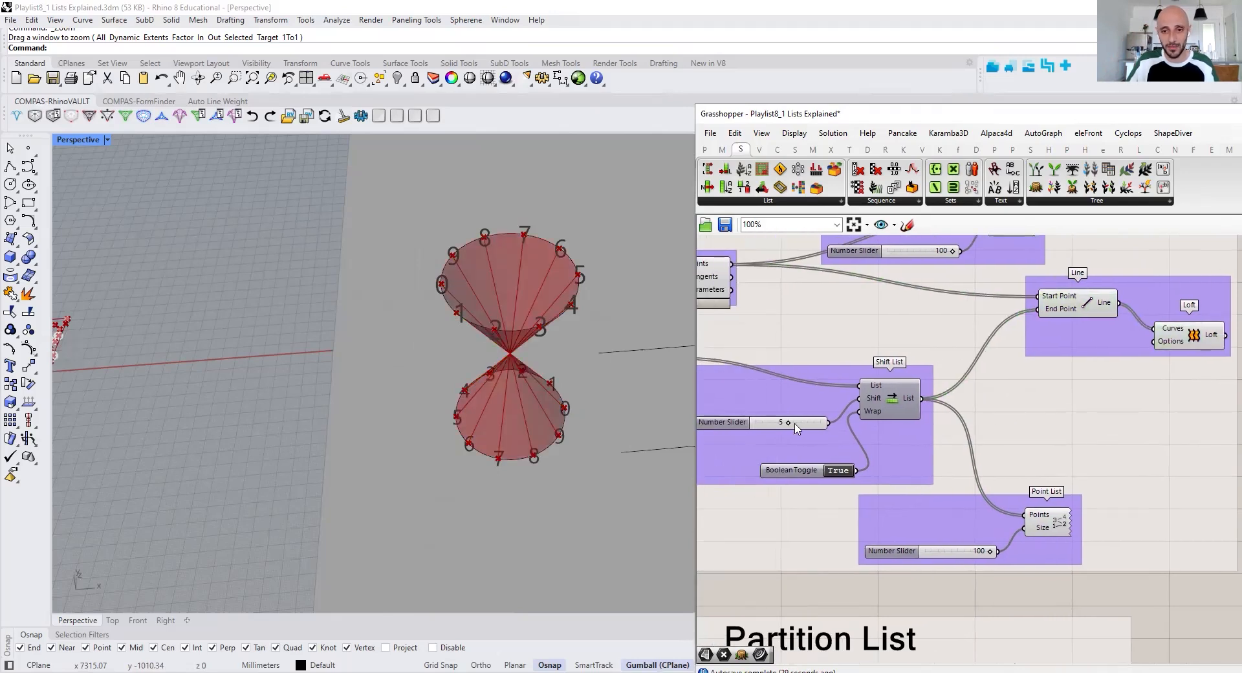
drag(784, 425, 782, 424)
right_drag(589, 408, 478, 362)
Examine the Shift List component's Shift and Wrap inputs, its List output and the resulting loft between the circles
right_drag(949, 388, 1028, 380)
scroll(971, 461, up, 3)
mouse_move(984, 409)
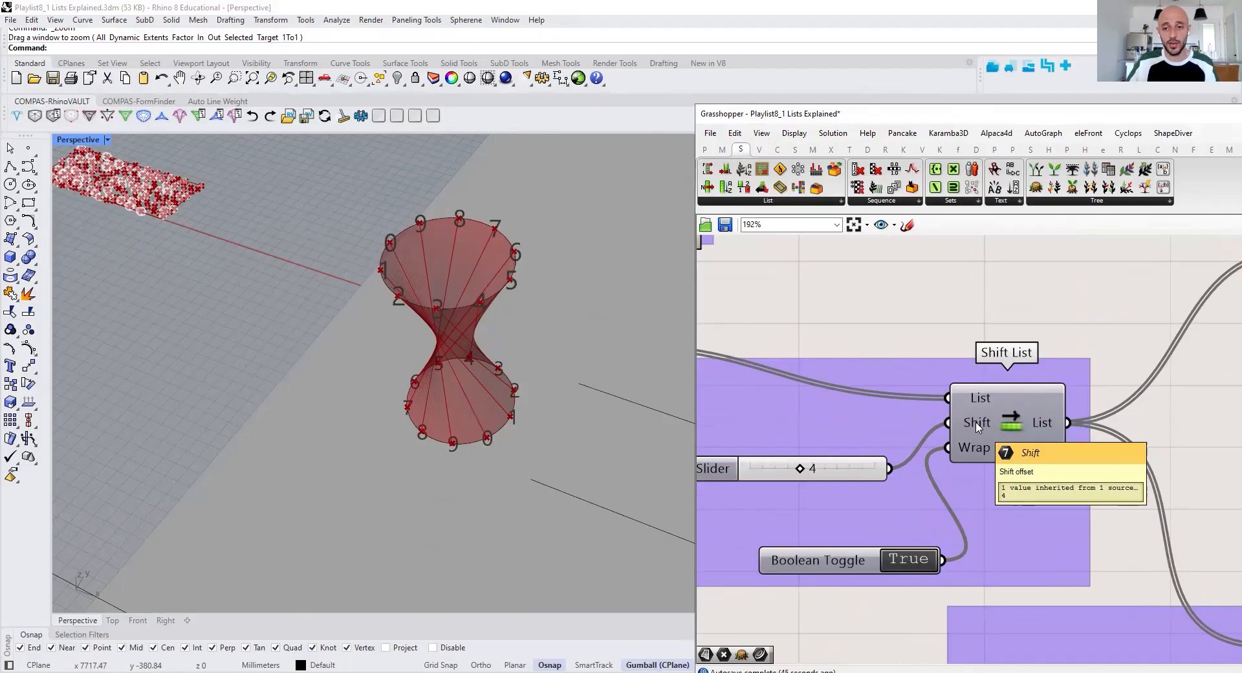
scroll(981, 433, down, 3)
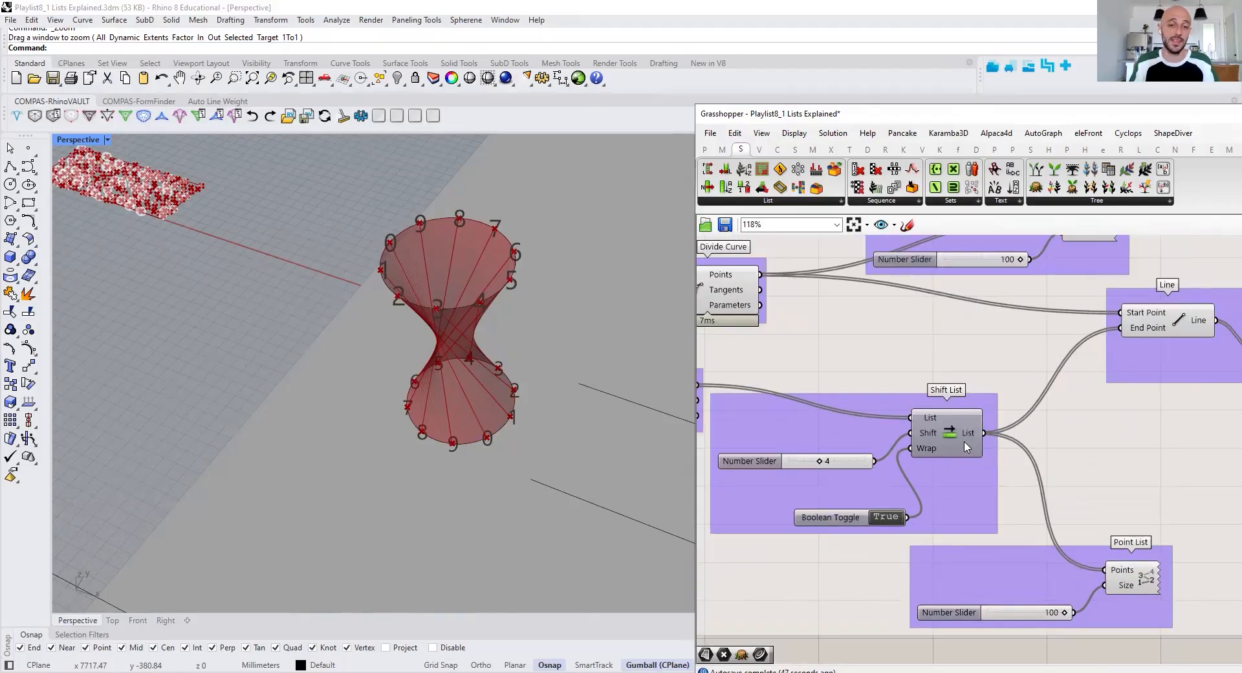
mouse_move(966, 446)
right_drag(977, 449, 946, 445)
scroll(946, 445, down, 2)
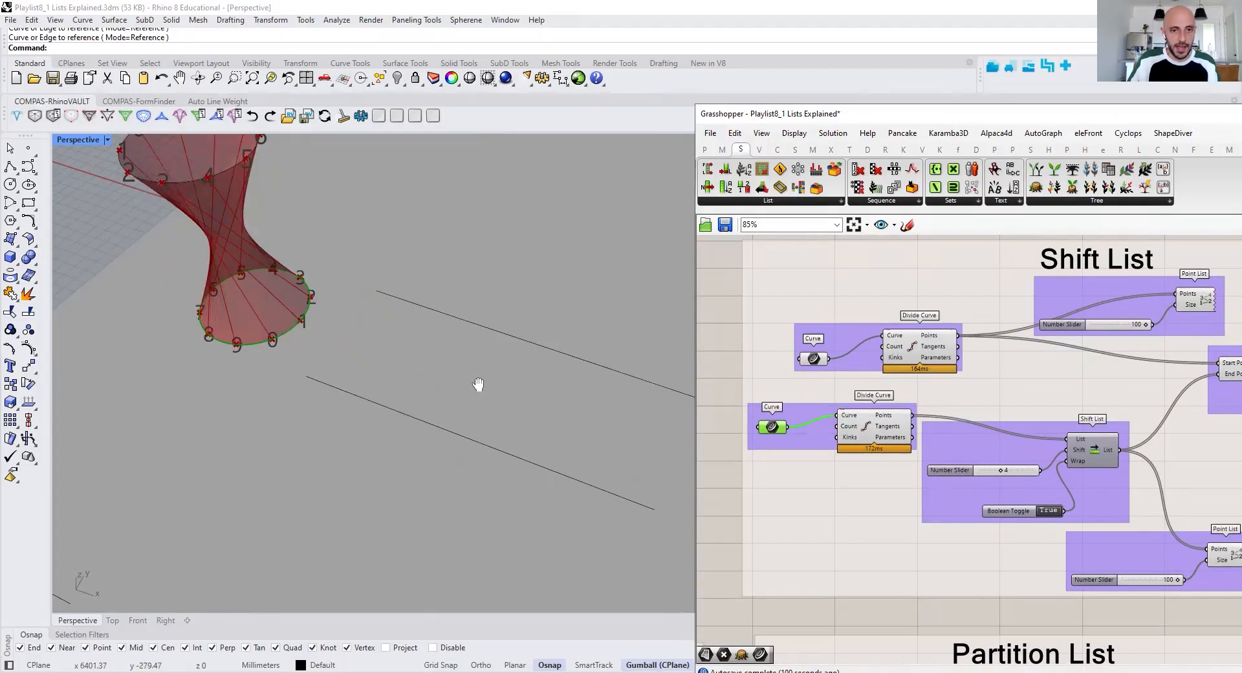
shift+right_drag(478, 385, 510, 328)
mouse_move(1024, 356)
right_down()
mouse_move(890, 356)
mouse_move(899, 367)
right_up()
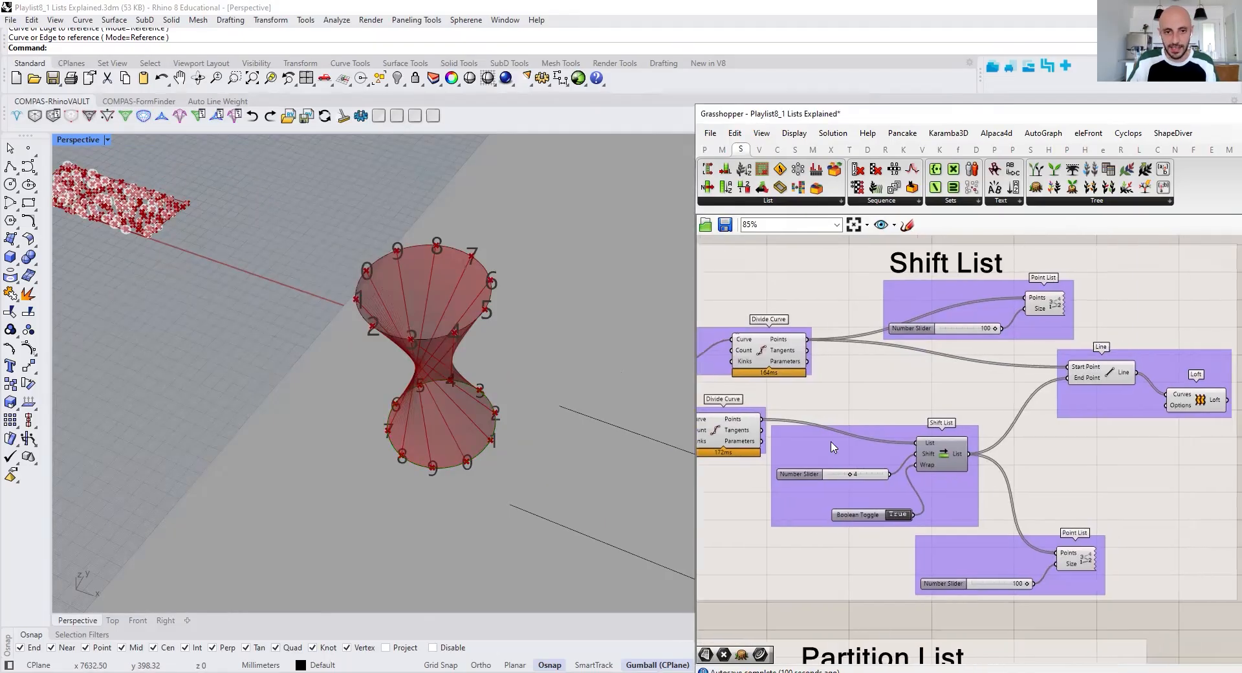
Turn on the preview of all components in the Sub List group
scroll(840, 414, down, 5)
right_drag(810, 388, 932, 386)
scroll(246, 327, down, 4)
shift+right_drag(246, 327, 414, 261)
shift+right_drag(223, 316, 410, 308)
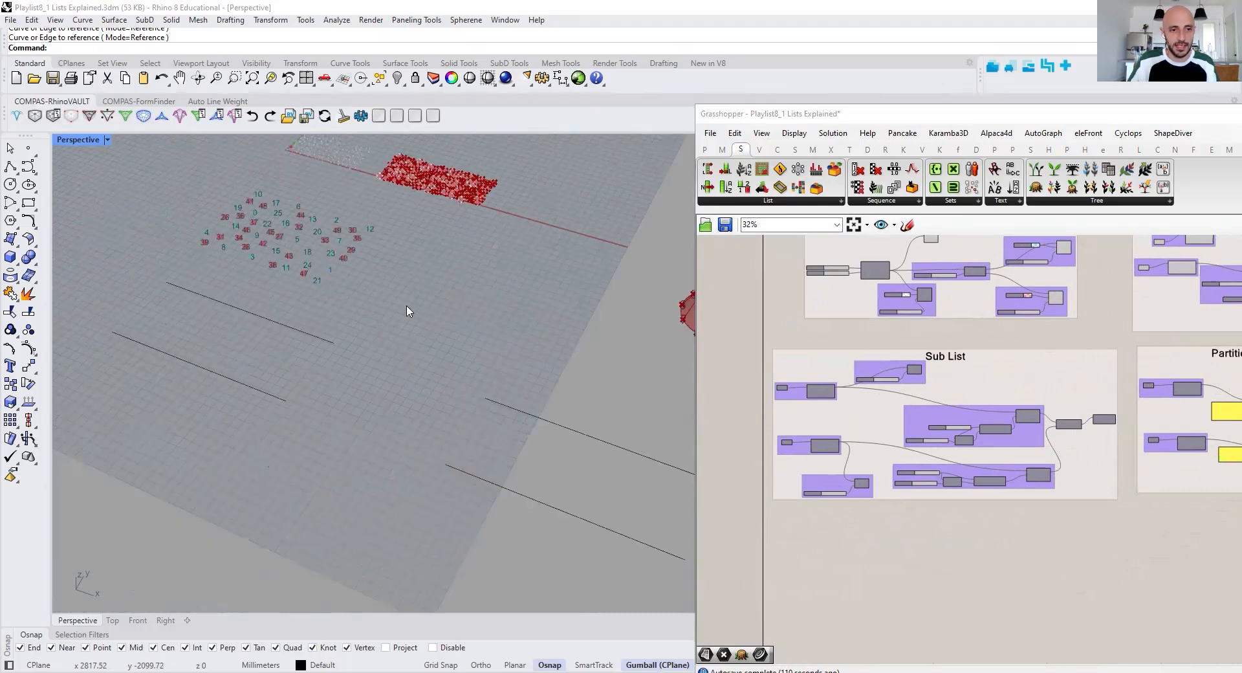
scroll(208, 296, up, 5)
scroll(244, 285, up, 3)
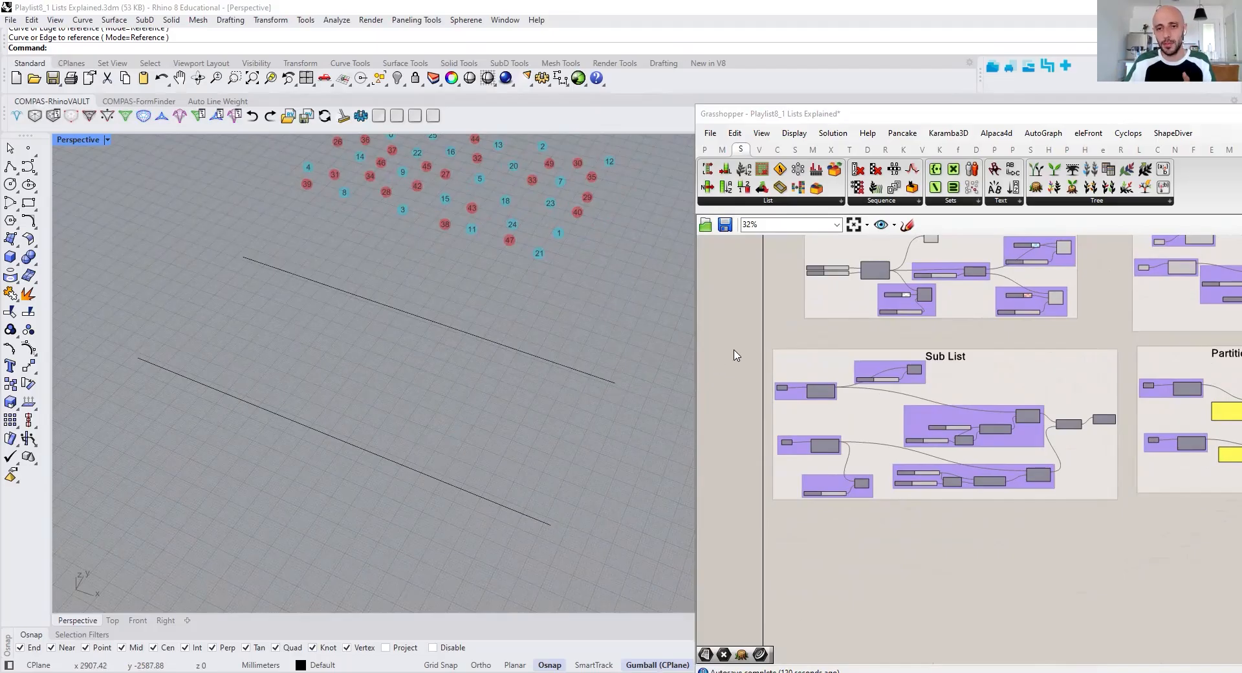
mouse_move(830, 393)
scroll(899, 397, up, 3)
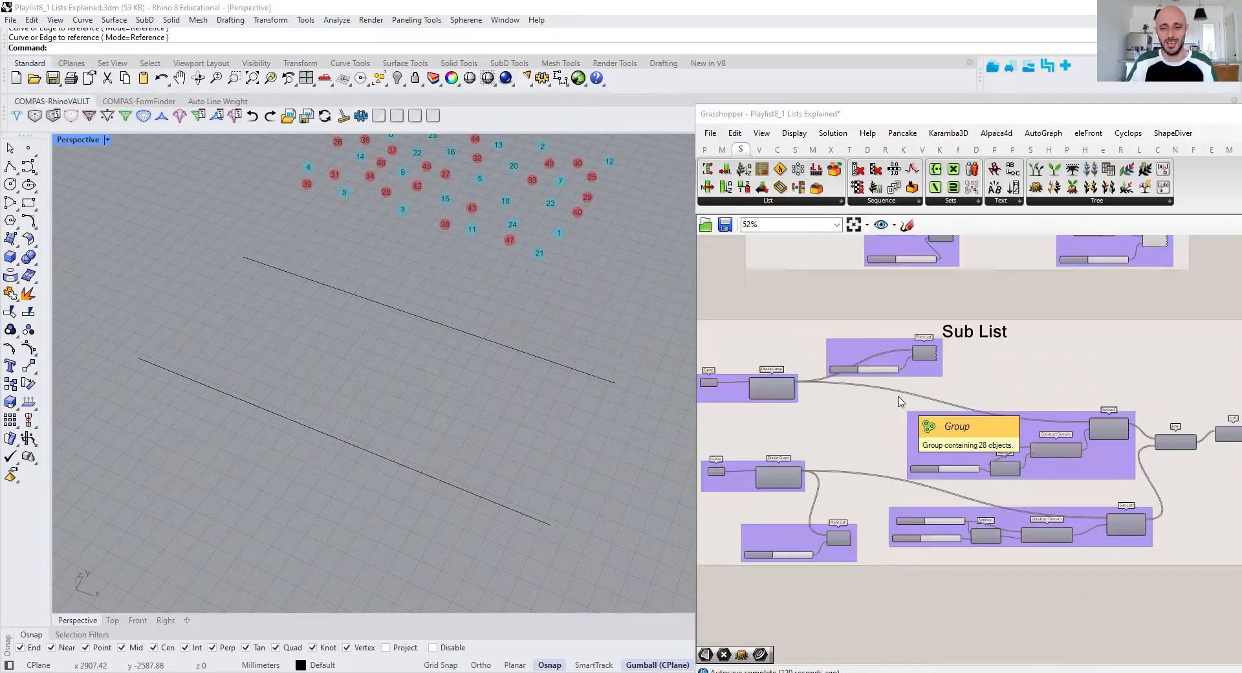
right_drag(890, 384, 926, 374)
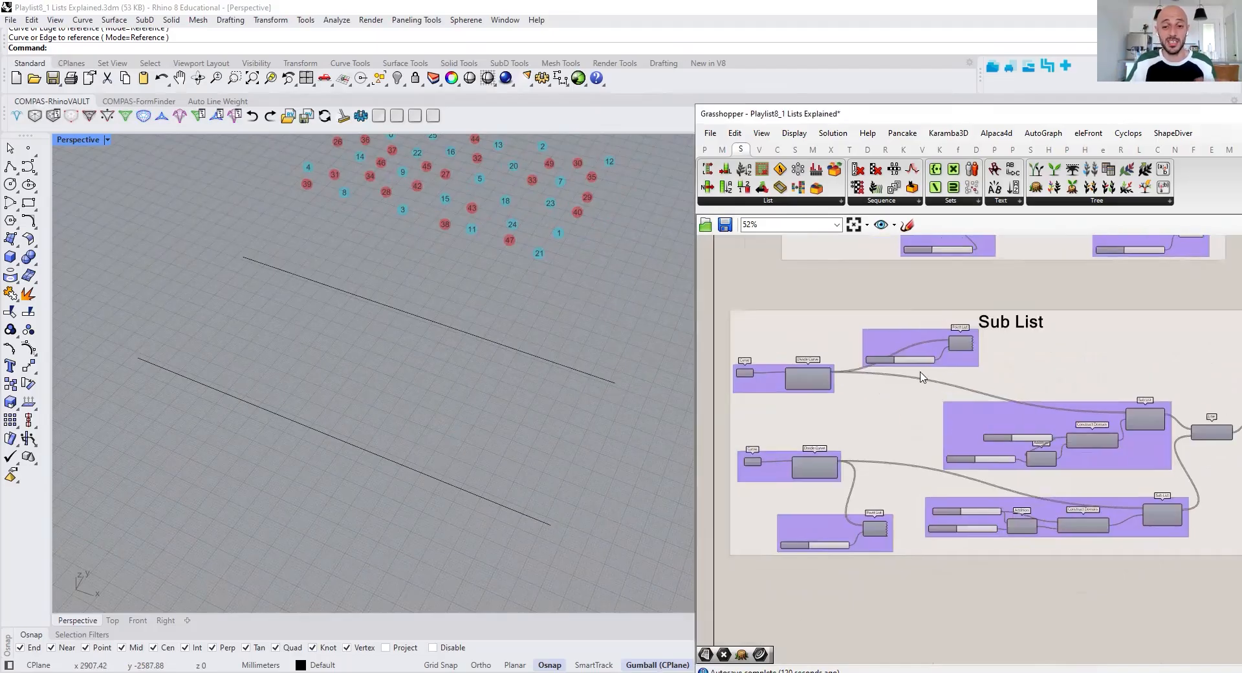
scroll(820, 388, down, 1)
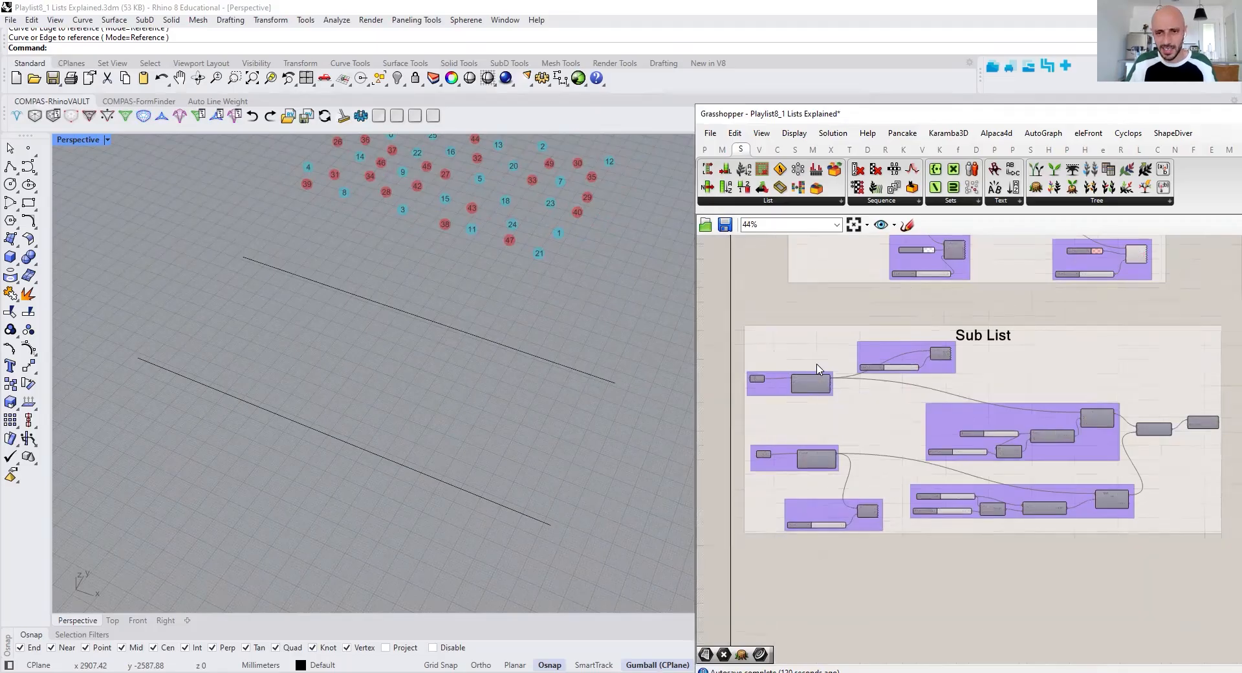
drag(968, 460, 1232, 572)
right_click(1198, 568)
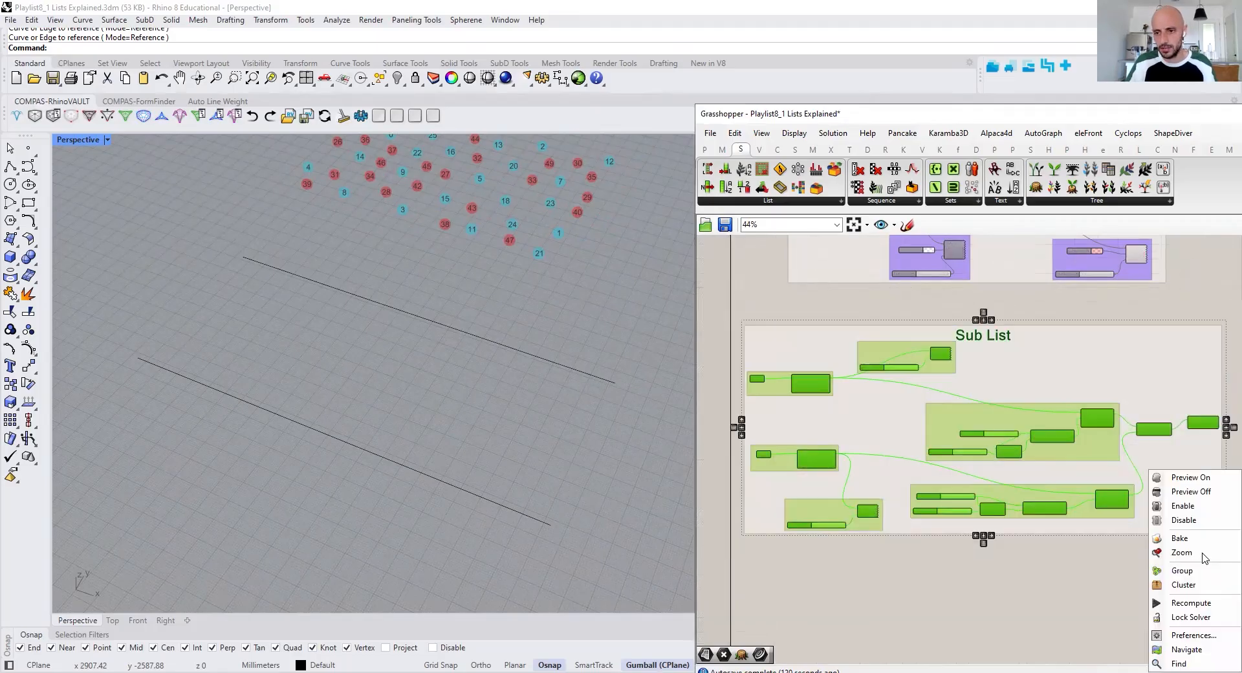
click(1190, 477)
Examine the two input Curve parameters, their Divide Curve components and the upper Point List numbering in the Sub List group
scroll(860, 401, up, 3)
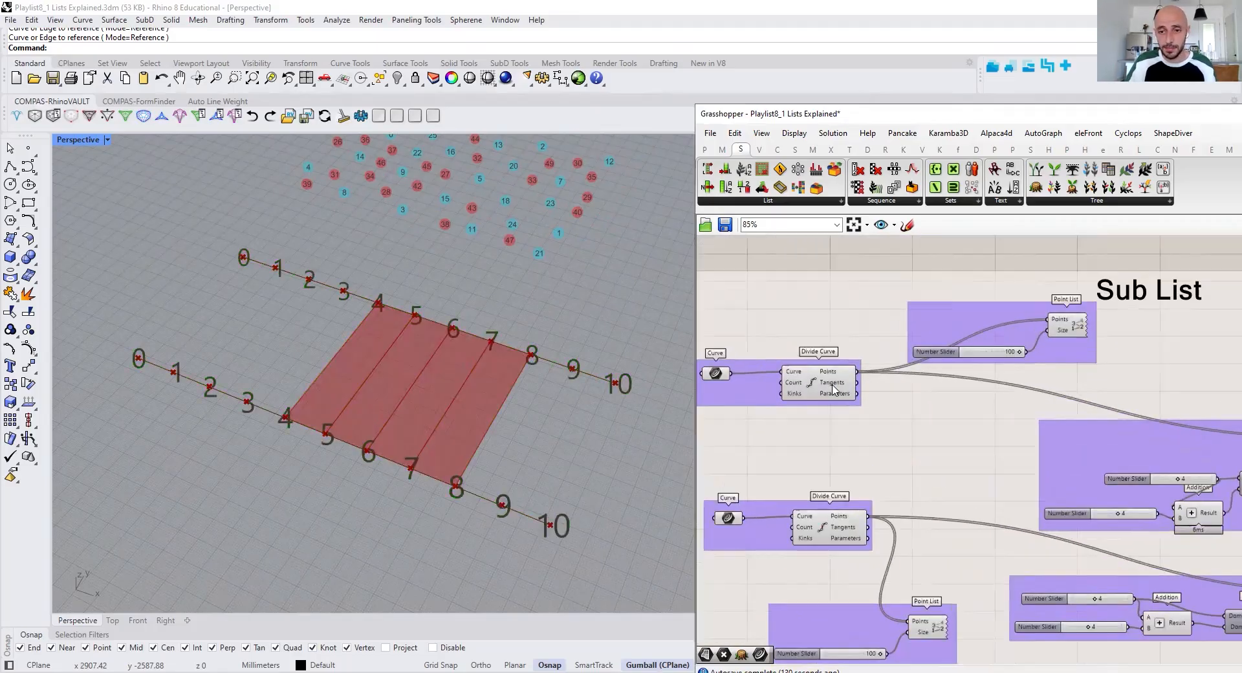
click(719, 376)
click(728, 517)
right_drag(1070, 387, 1011, 377)
click(1020, 322)
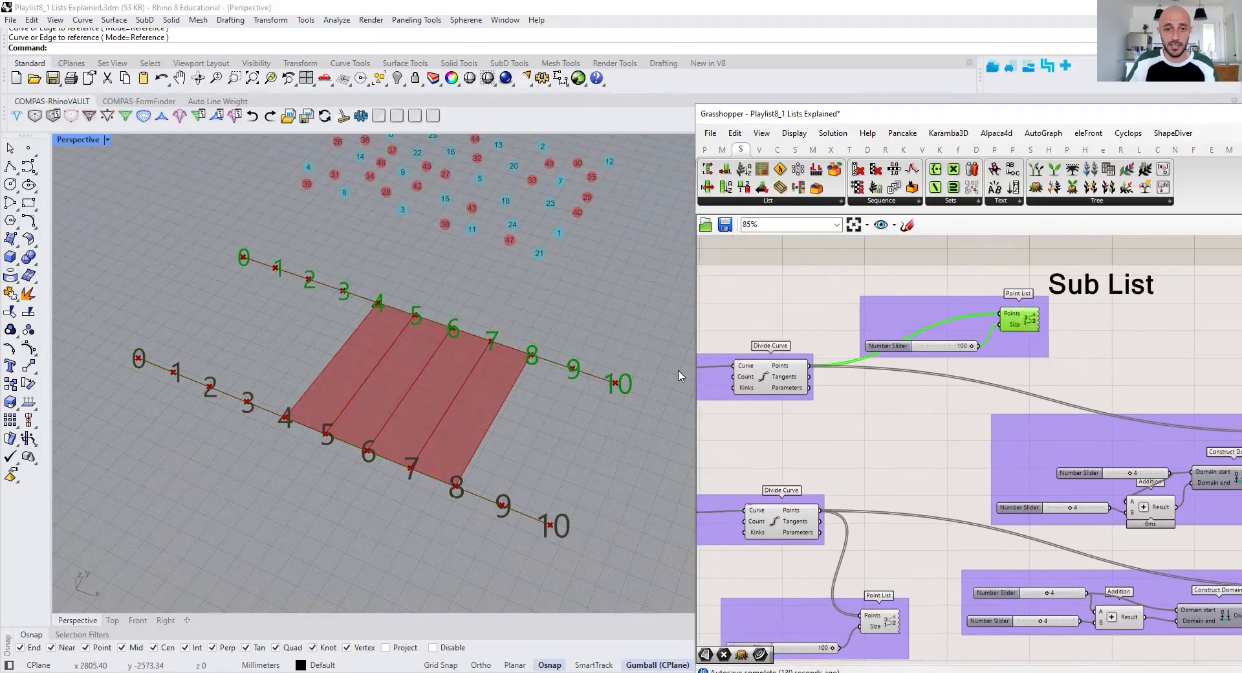
right_drag(877, 456, 953, 378)
Examine the upper Sub List component's inputs and the Construct Domain start and end values that feed its Domain
right_drag(1210, 474, 990, 468)
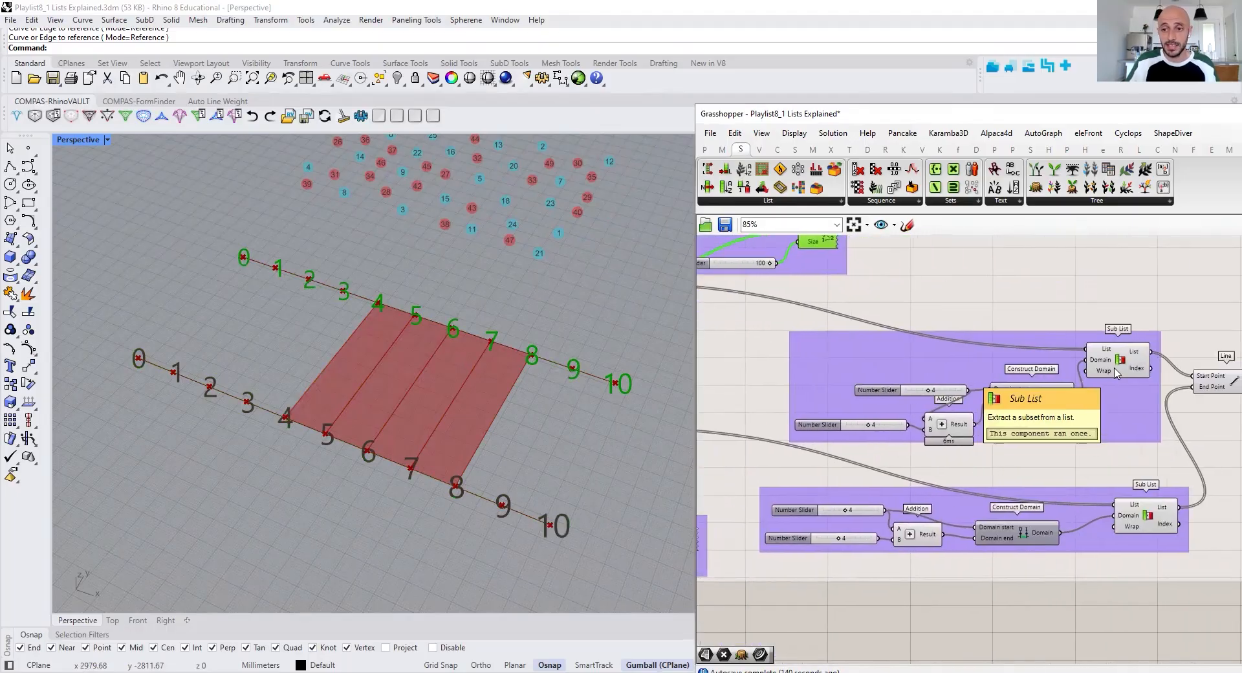
mouse_move(1108, 353)
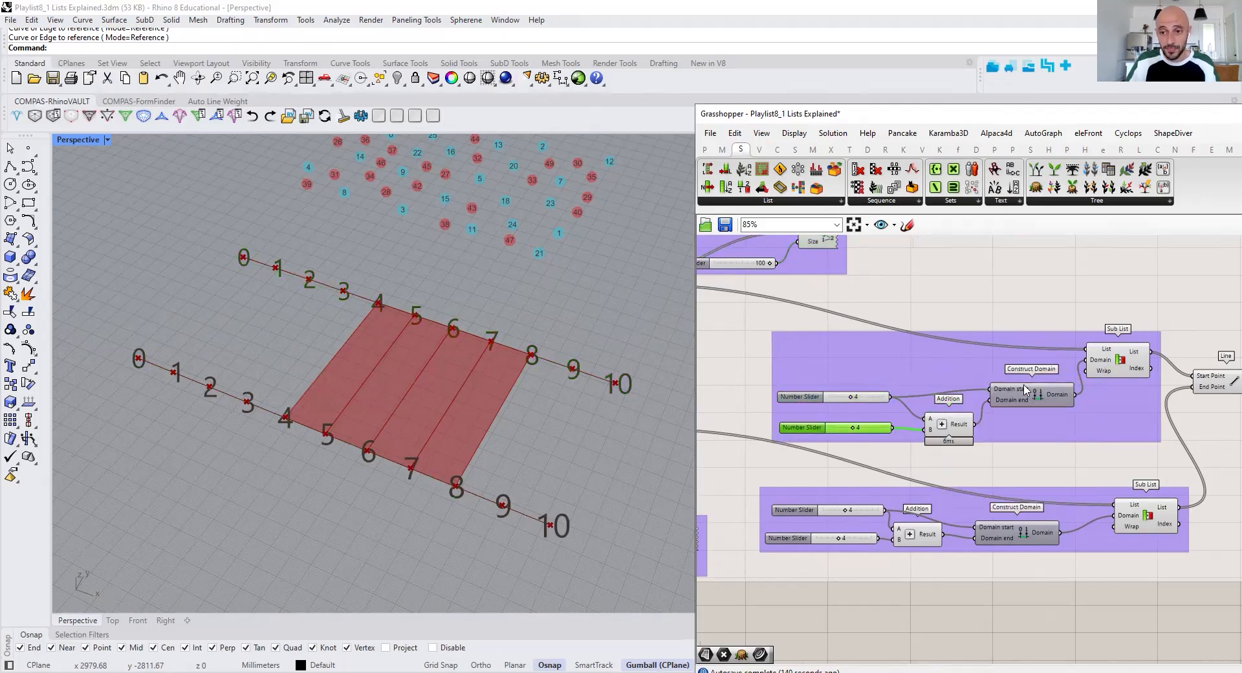
mouse_move(1022, 392)
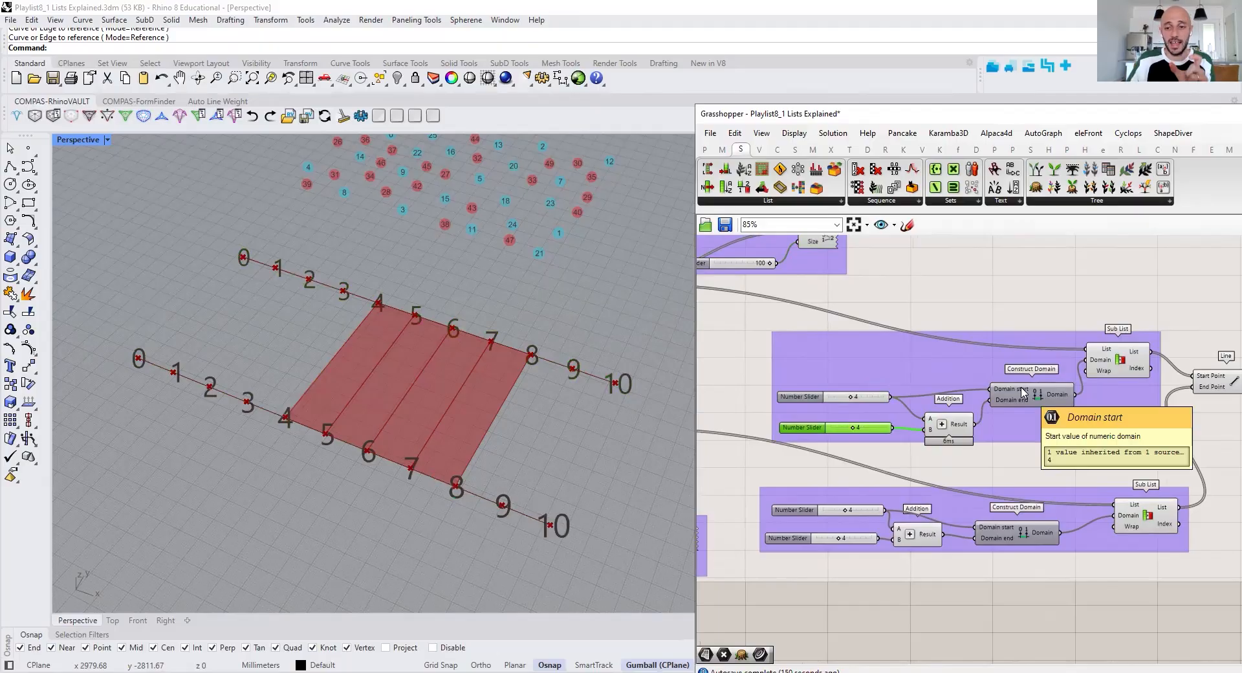
scroll(1058, 403, up, 1)
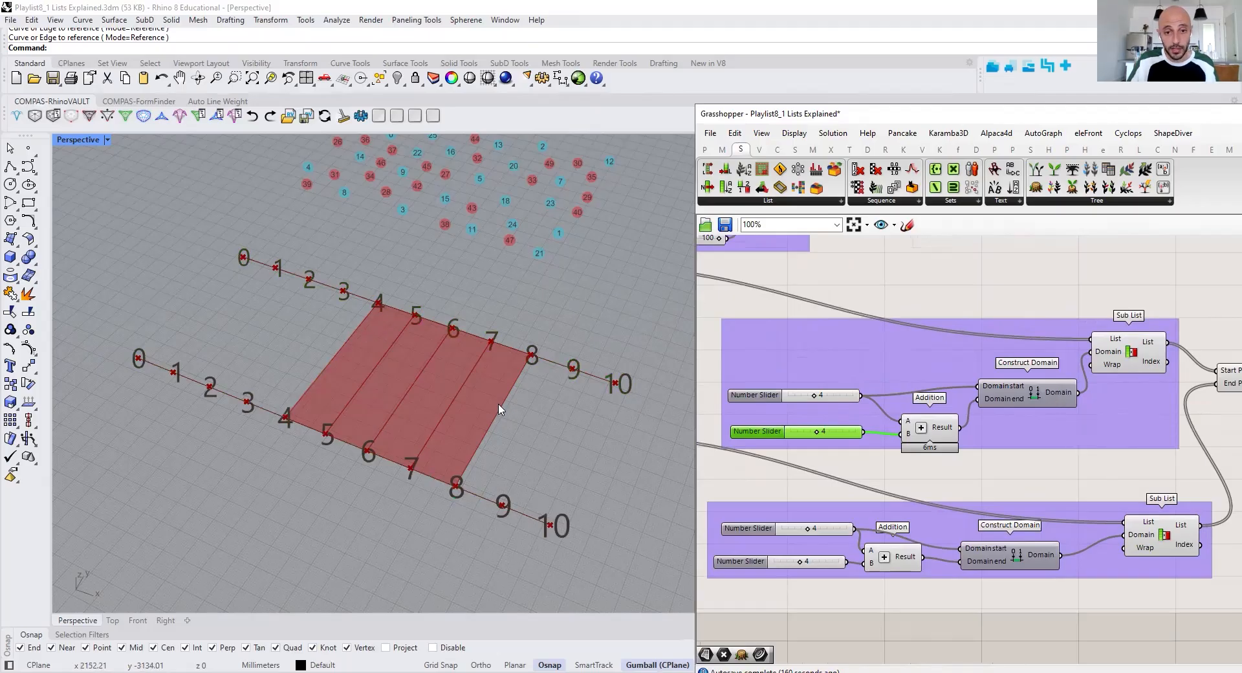
Examine both Sub List components' outputs and the Line and Loft components they feed
right_drag(1145, 407, 1063, 409)
click(1059, 359)
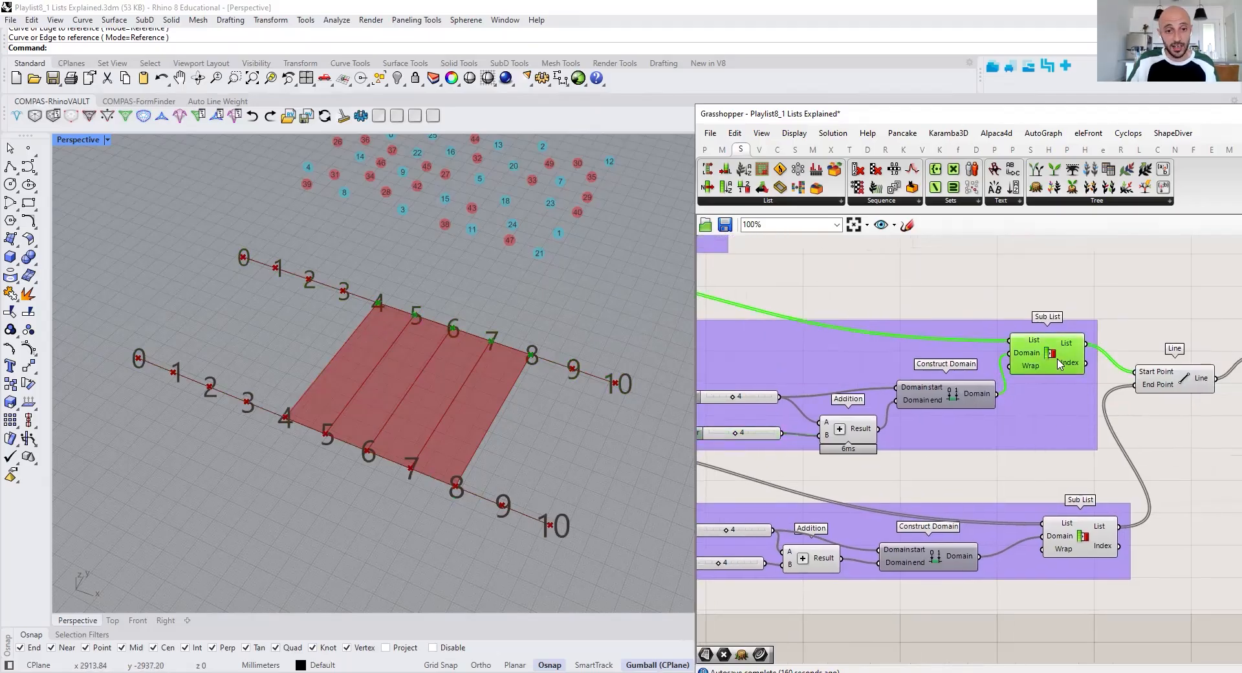
right_drag(782, 573, 880, 518)
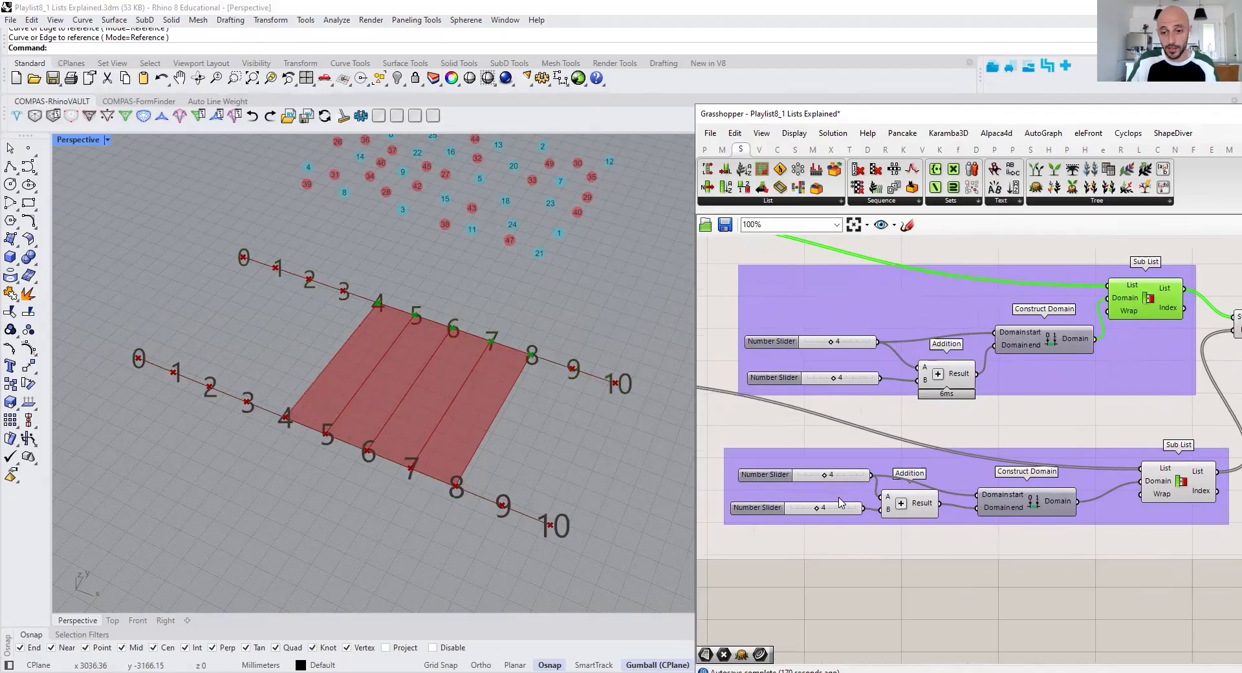
click(1174, 489)
right_drag(1148, 472, 1007, 498)
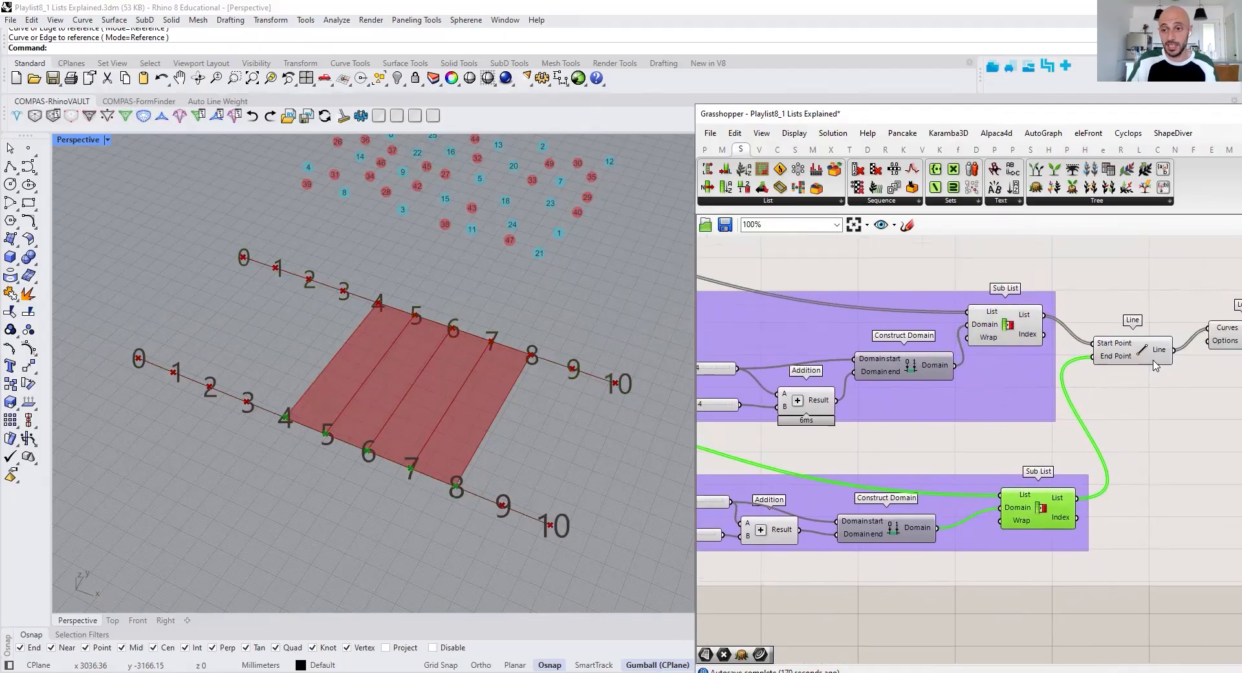
right_drag(1156, 366, 1071, 378)
click(1058, 365)
click(1139, 353)
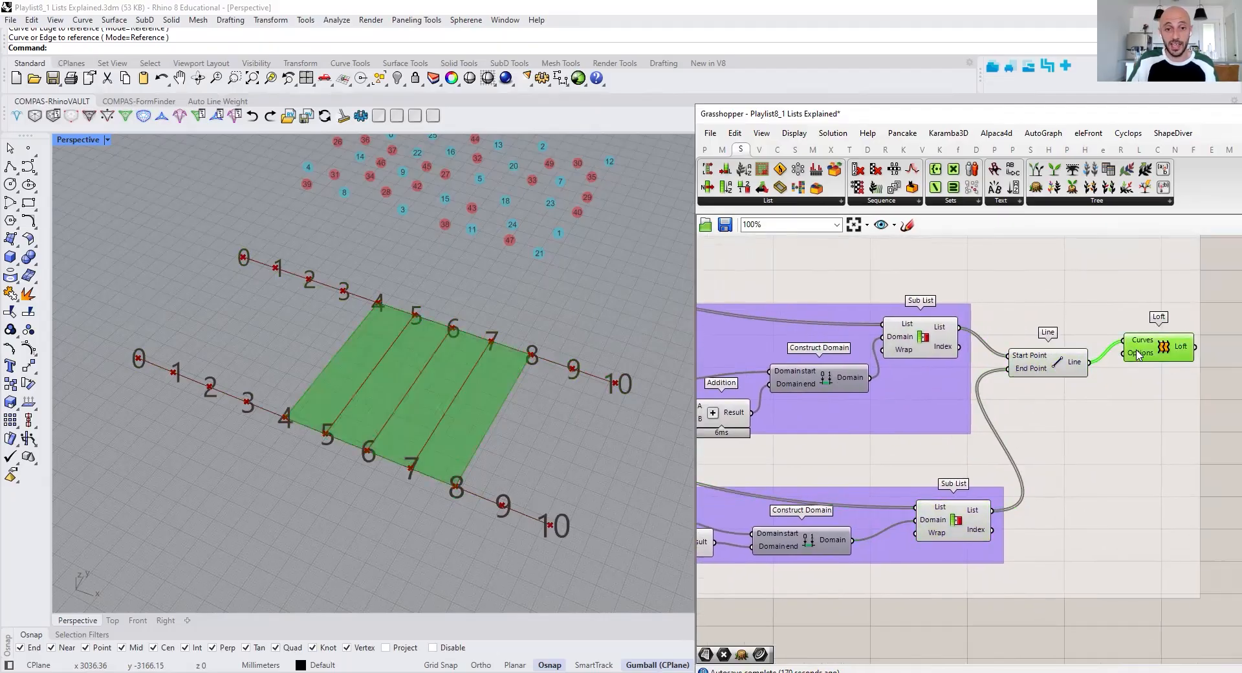
click(1220, 395)
right_drag(975, 429, 1040, 438)
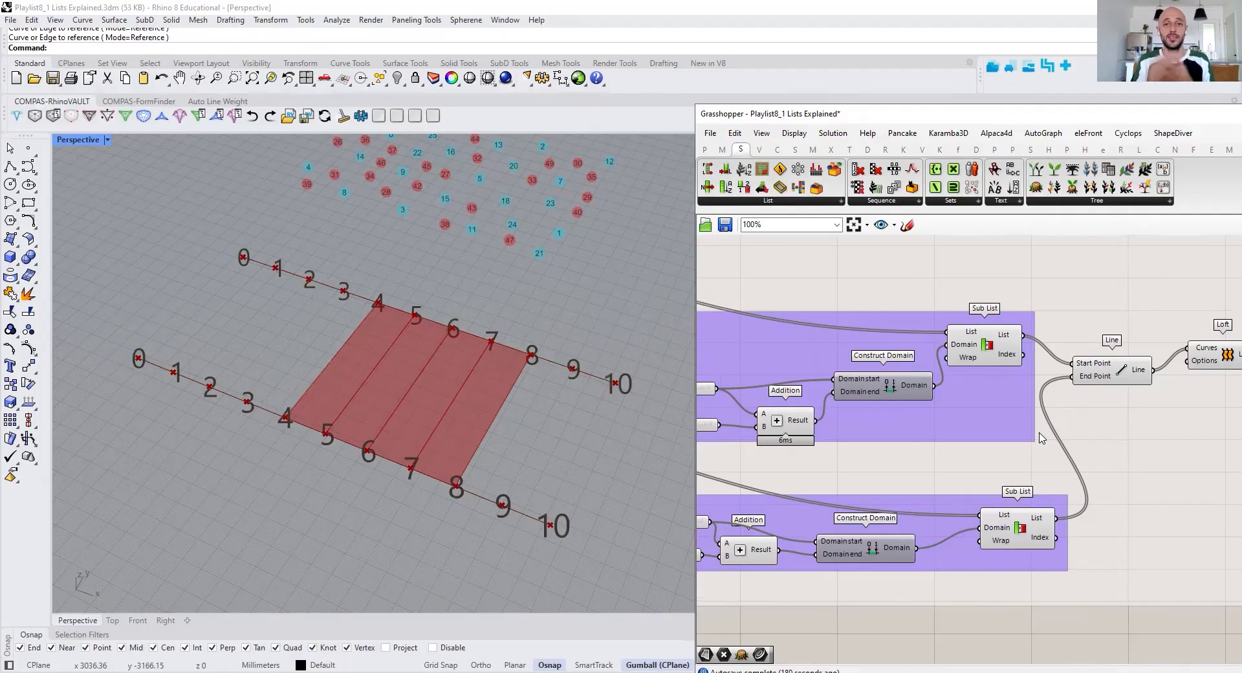
Turn on the preview of all components in the Partition List group
right_drag(932, 424, 541, 390)
scroll(776, 420, down, 4)
scroll(540, 391, down, 3)
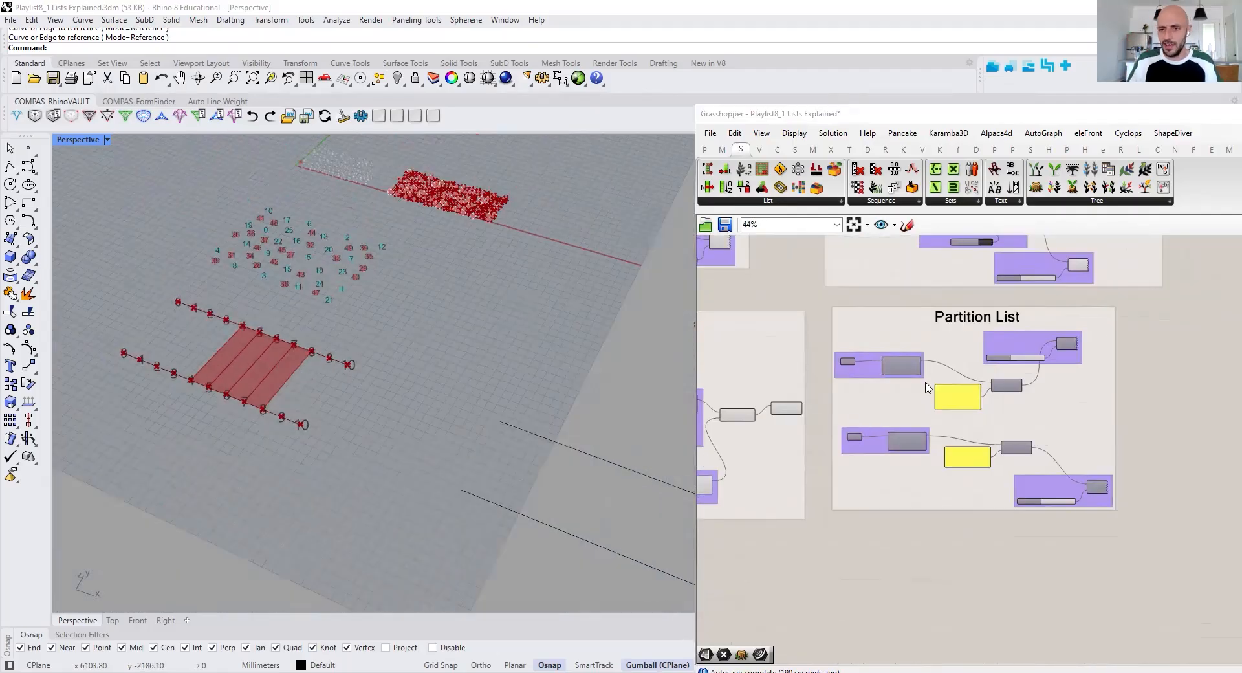
drag(825, 302, 1164, 543)
right_click(1151, 471)
key(Escape)
click(1158, 476)
scroll(888, 344, up, 3)
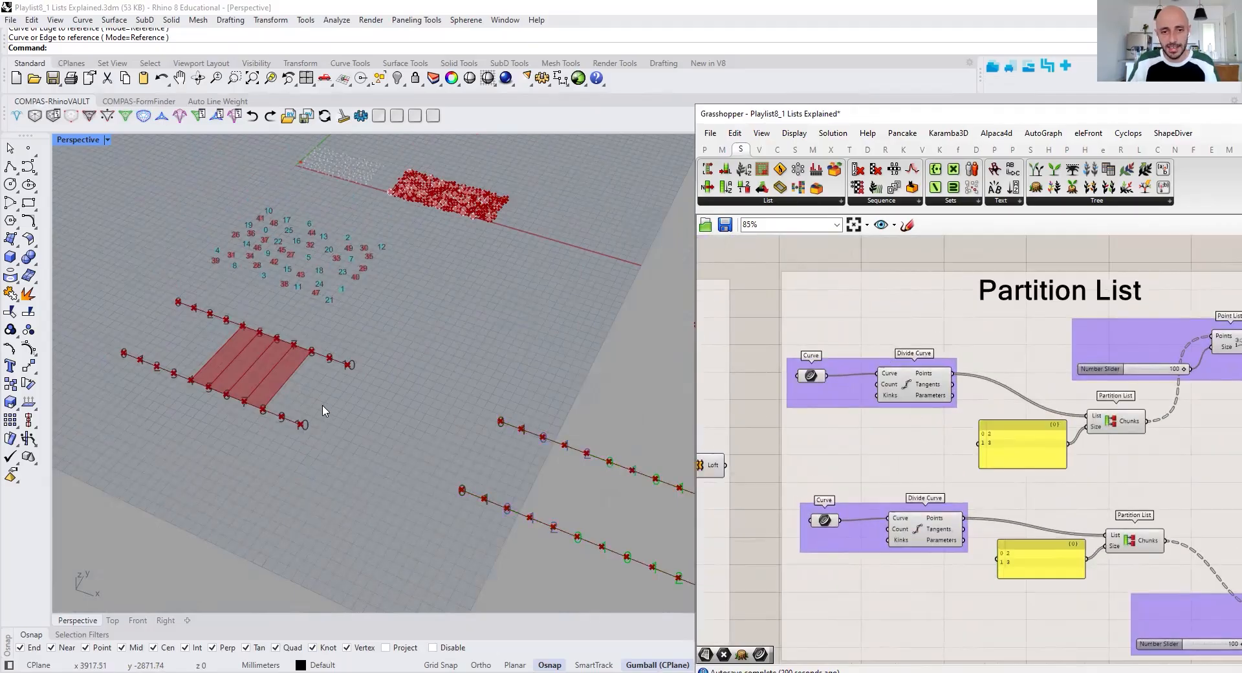
scroll(323, 410, up, 4)
scroll(355, 416, up, 2)
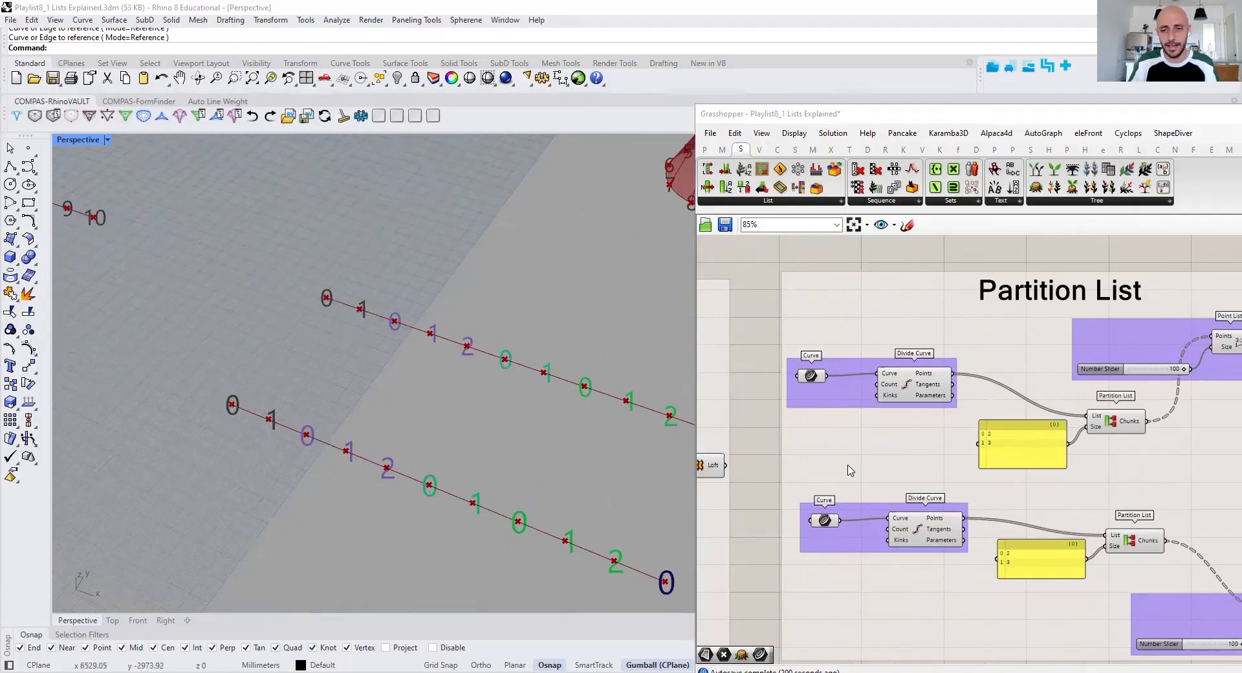
Examine the Partition List group's Point List, Curve and Divide Curve components and the division count
scroll(938, 436, down, 2)
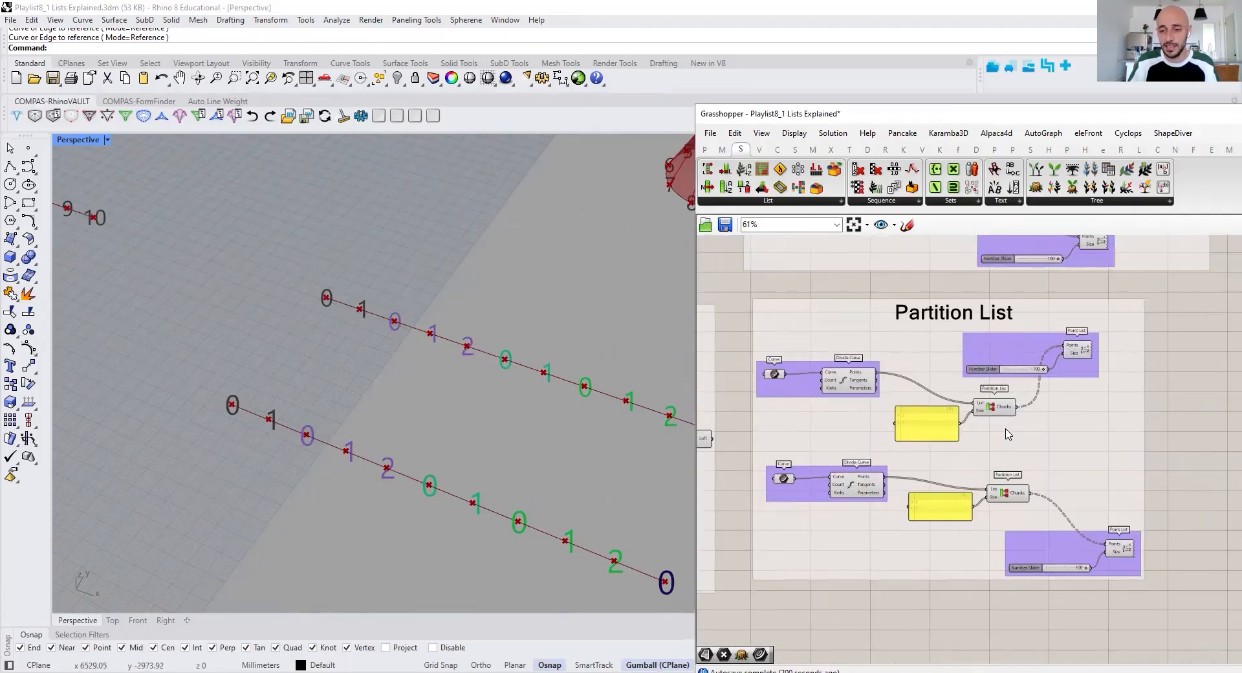
scroll(1007, 435, up, 2)
click(1157, 351)
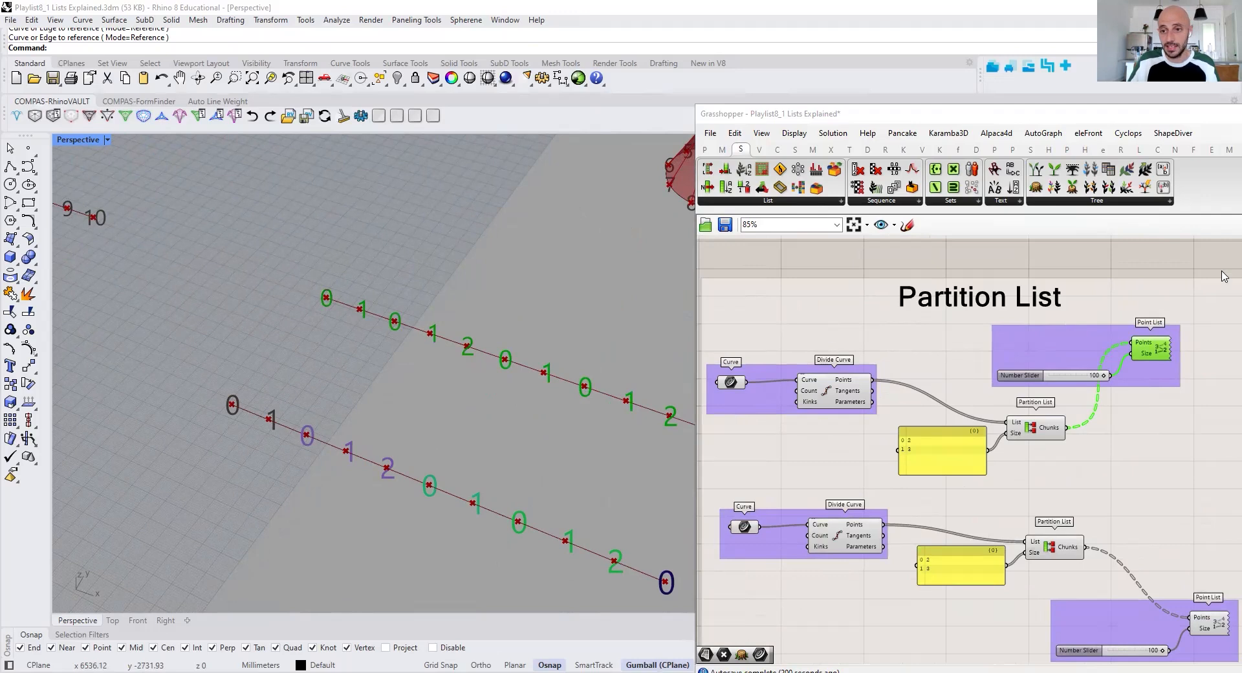
click(729, 382)
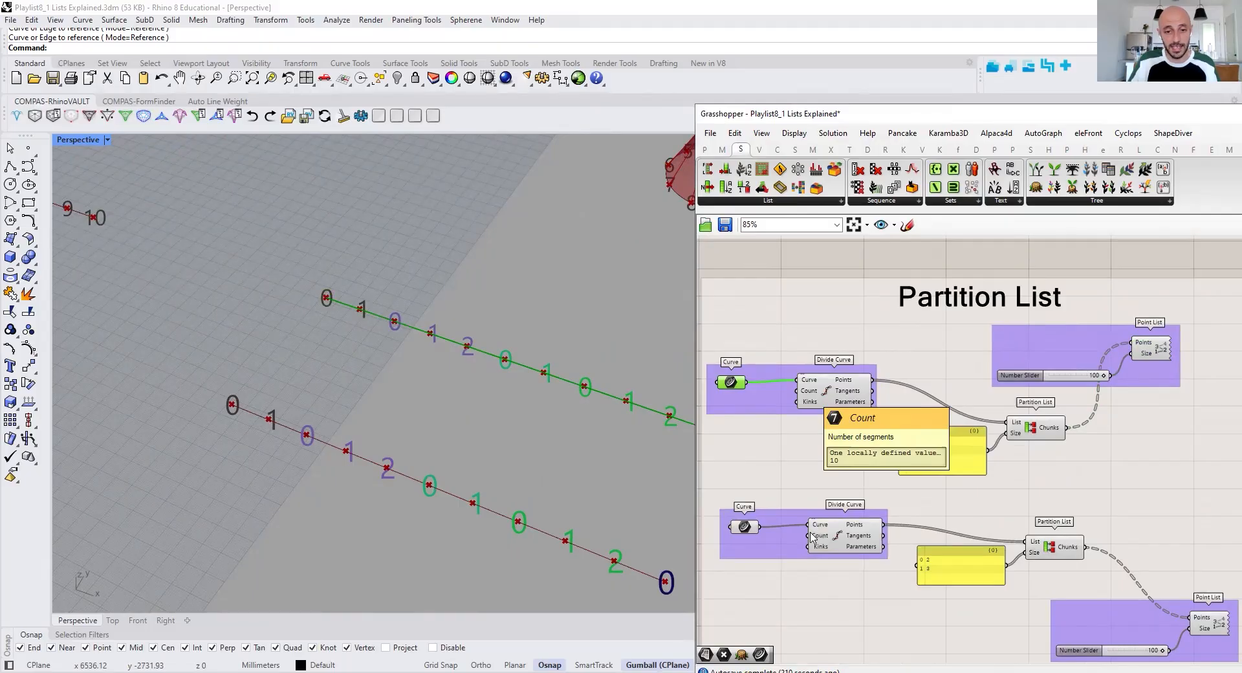
shift+right_drag(573, 497, 555, 464)
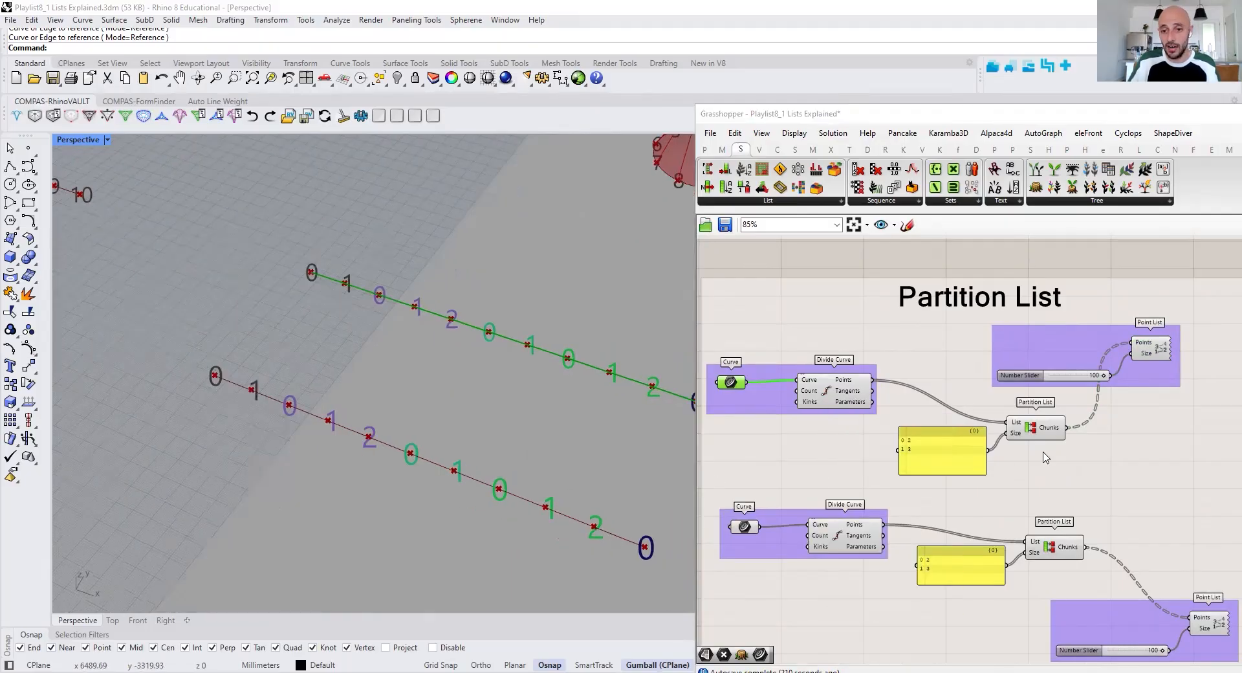
right_drag(1043, 453, 1002, 456)
click(1222, 359)
scroll(894, 462, up, 1)
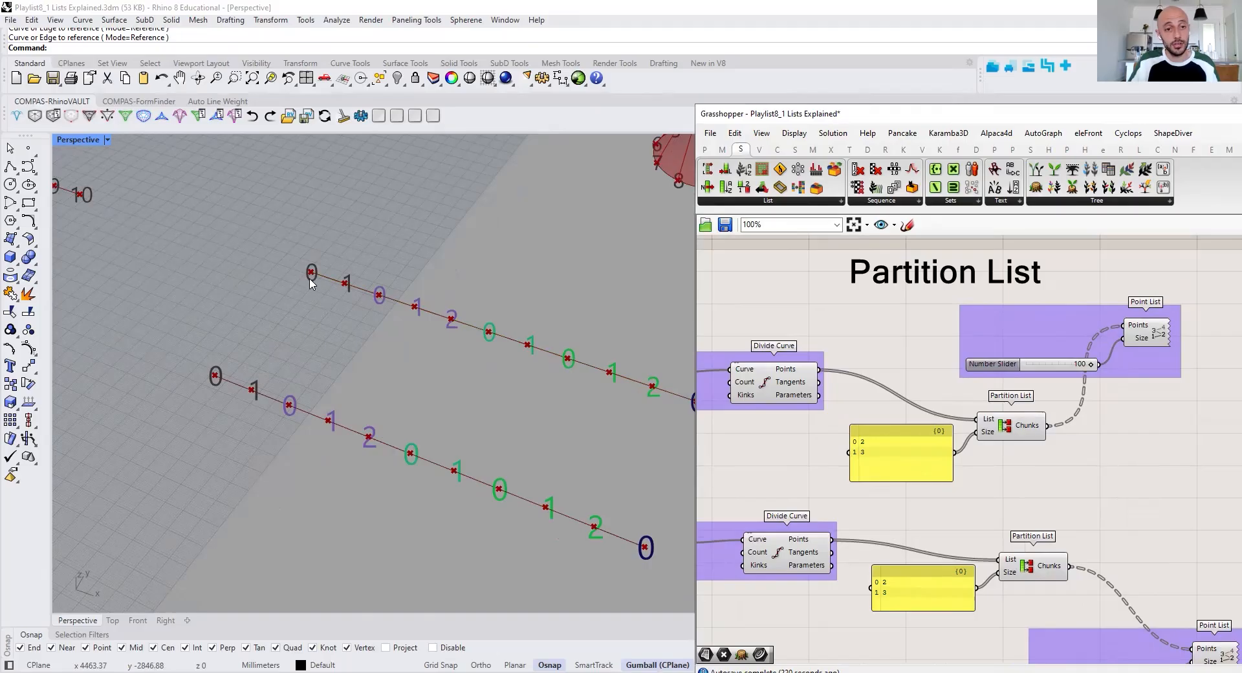
Compare the numbered point chunks along the upper curve with the sizes 2 and 3 in its panel
drag(296, 247, 492, 369)
drag(479, 310, 542, 375)
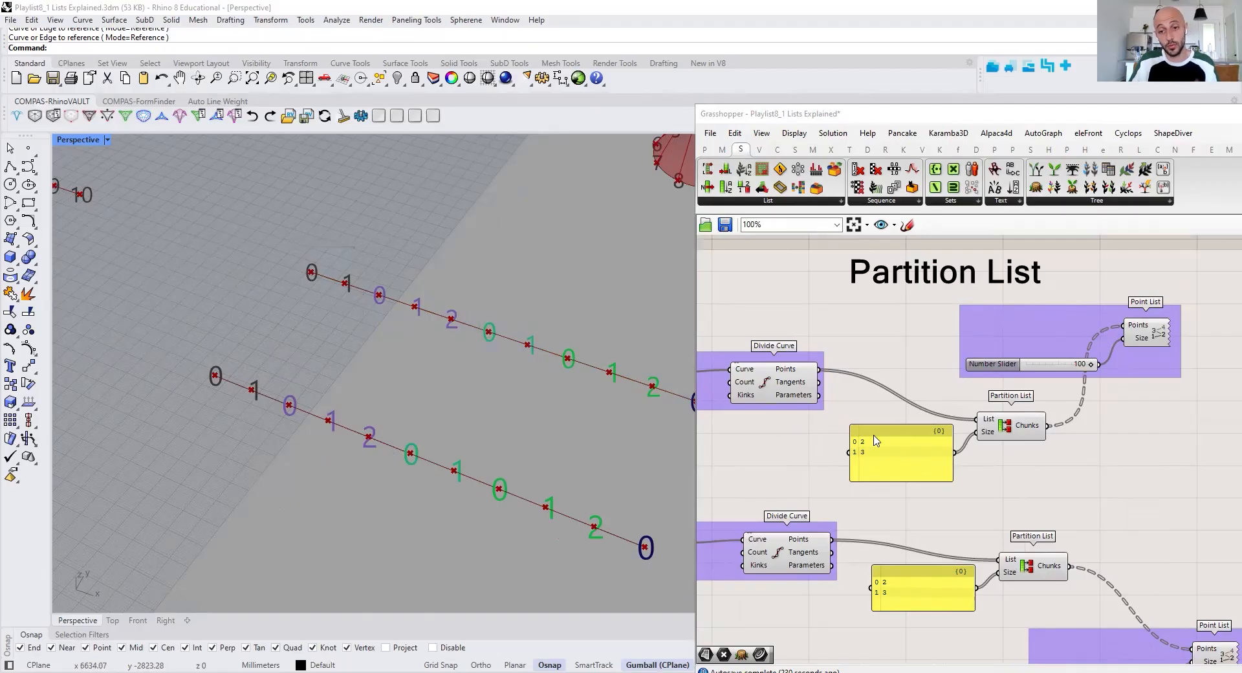
shift+right_drag(520, 381, 355, 342)
drag(385, 302, 504, 388)
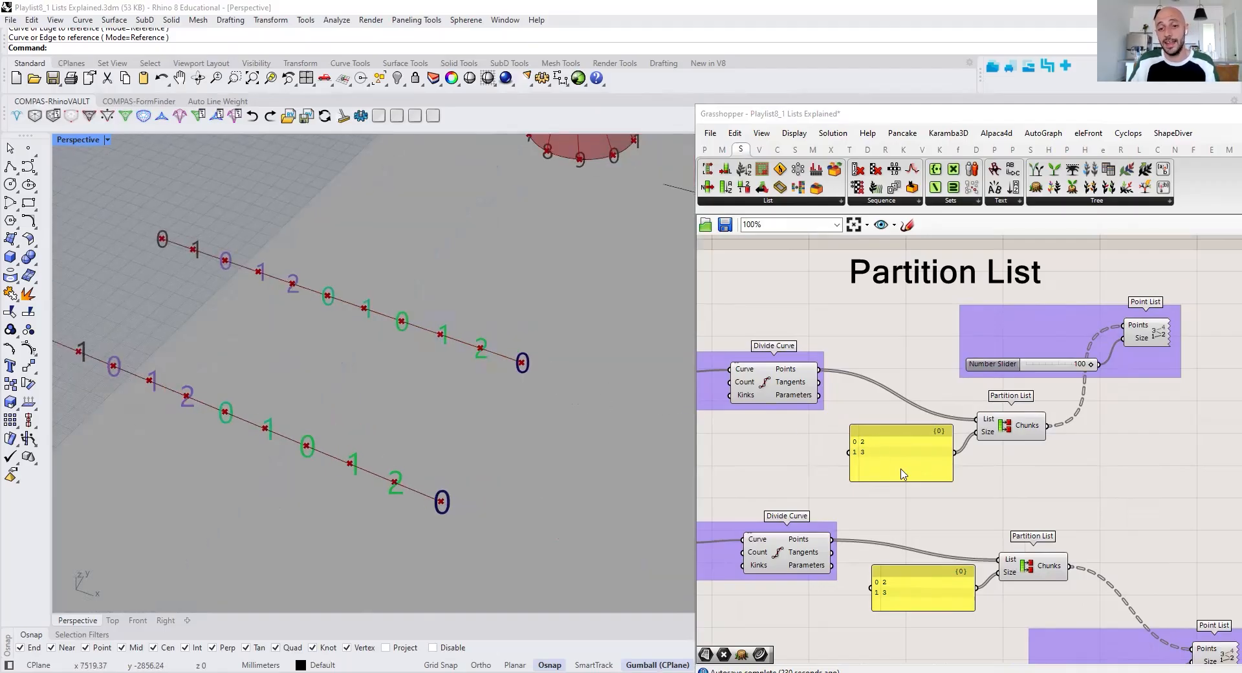
drag(508, 334, 541, 390)
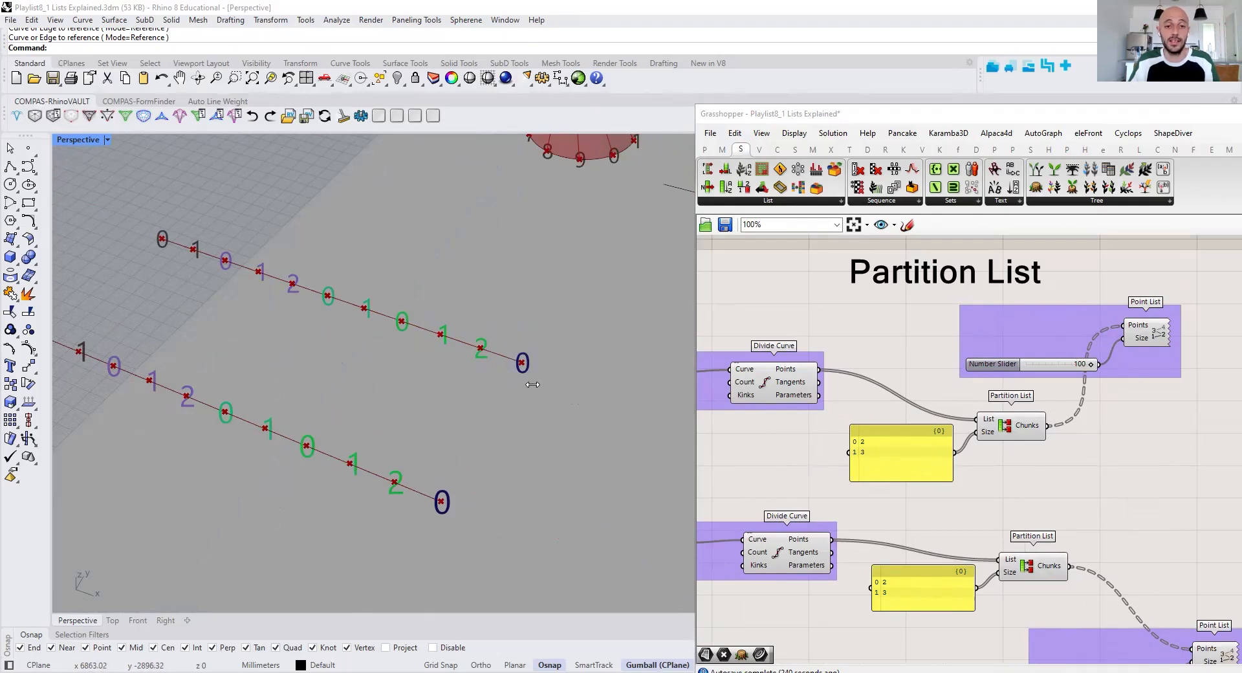
Add a Param Viewer, connect it to the upper Partition List's Chunks output and enlarge it to show all branches
right_drag(1049, 401, 935, 402)
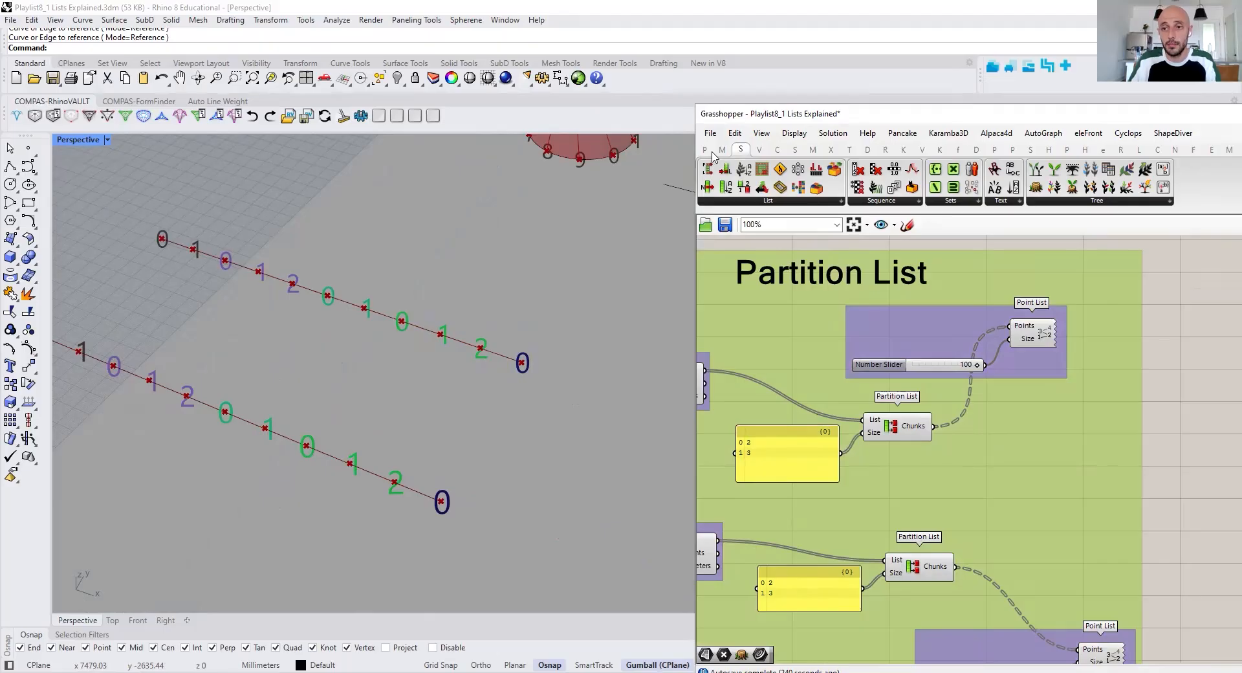
click(1216, 414)
double_click(1214, 411)
text(param view)
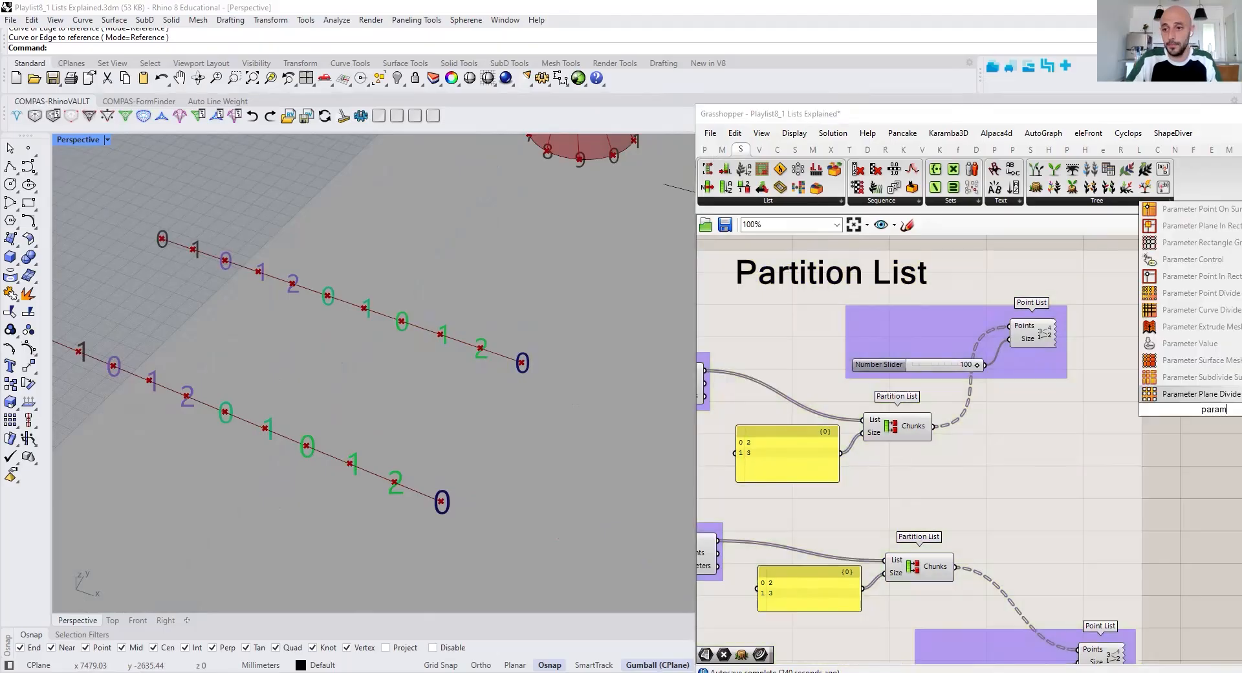
key(Return)
drag(933, 426, 994, 454)
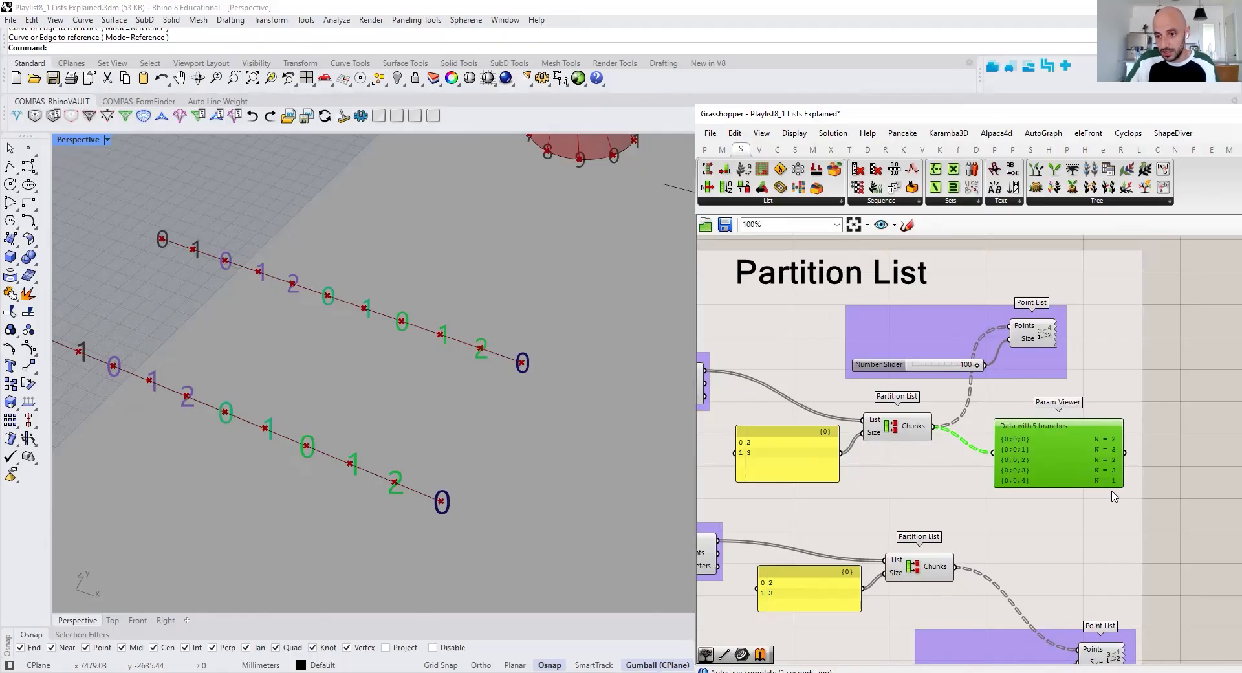
drag(1107, 486, 1107, 498)
right_drag(1094, 509, 1125, 455)
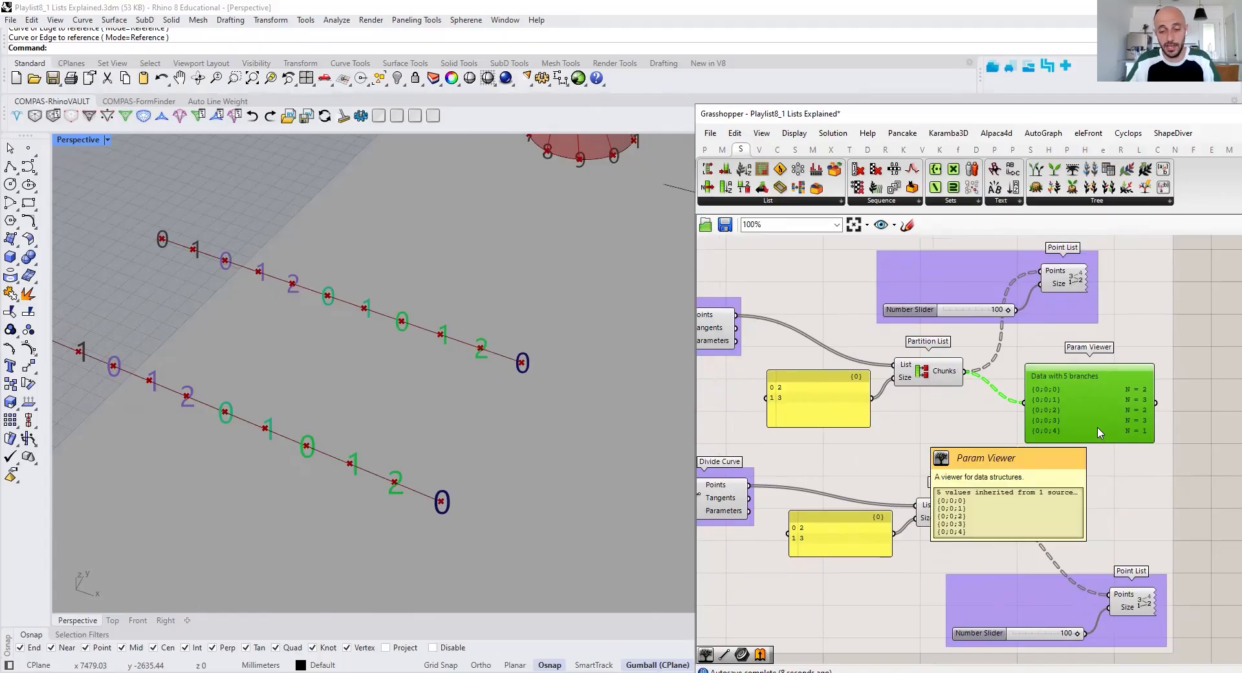
Set the lower Partition List's size panel to 1 and 4 and inspect the regrouped points along the lower curve
right_drag(809, 471, 916, 400)
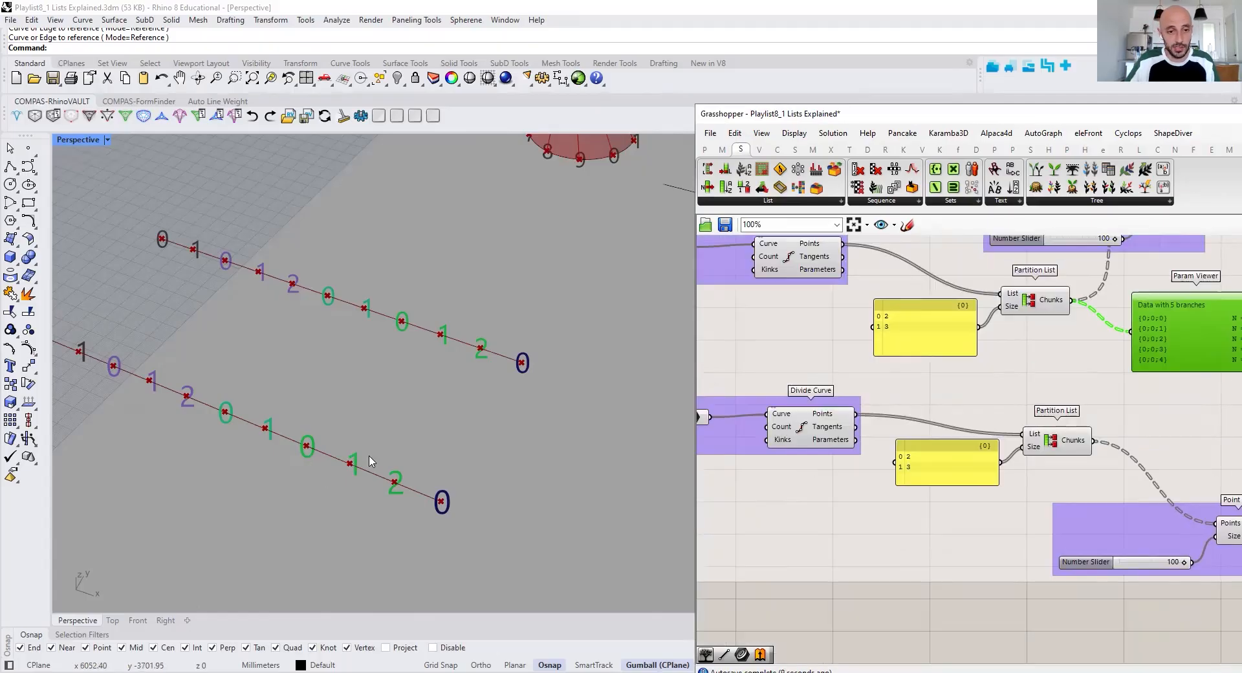
shift+right_drag(369, 462, 544, 467)
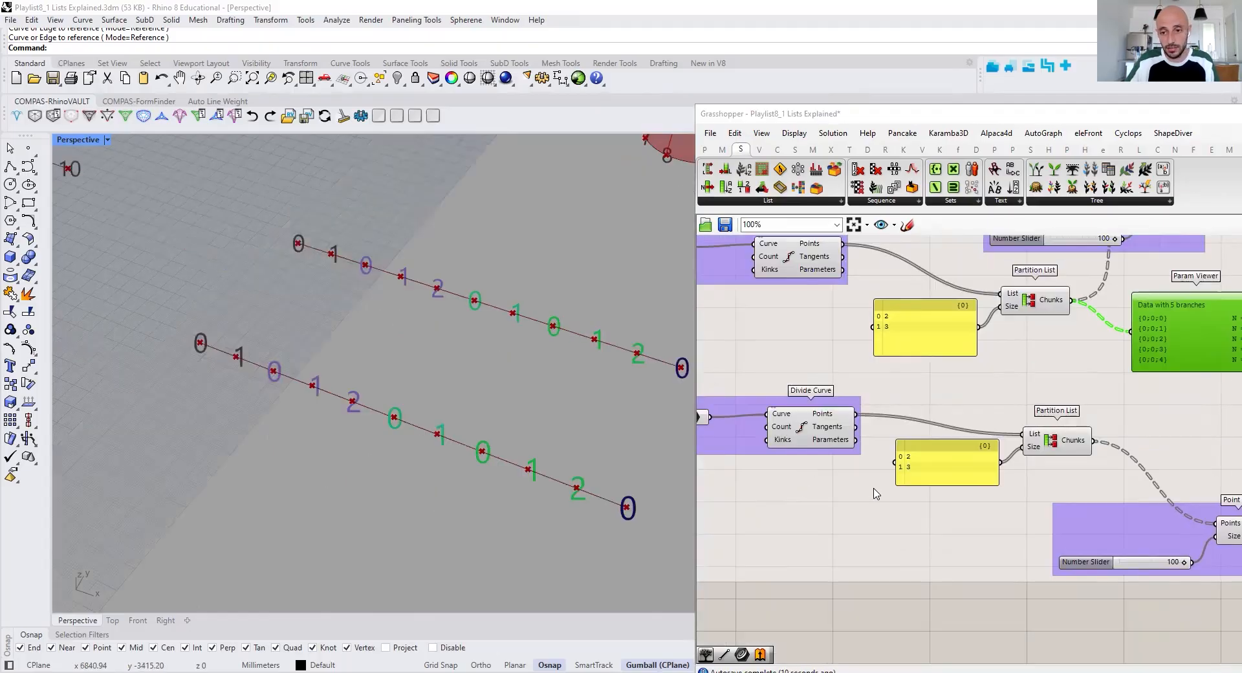
double_click(931, 463)
text(1)
key(Return)
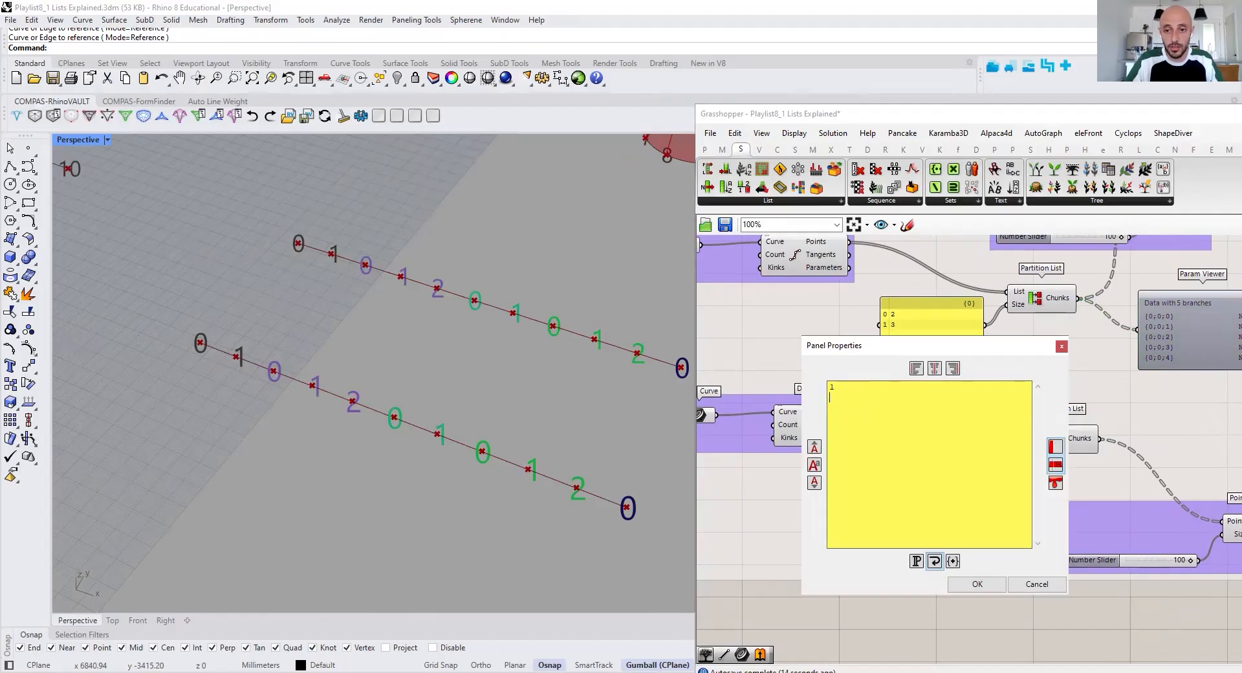
click(975, 584)
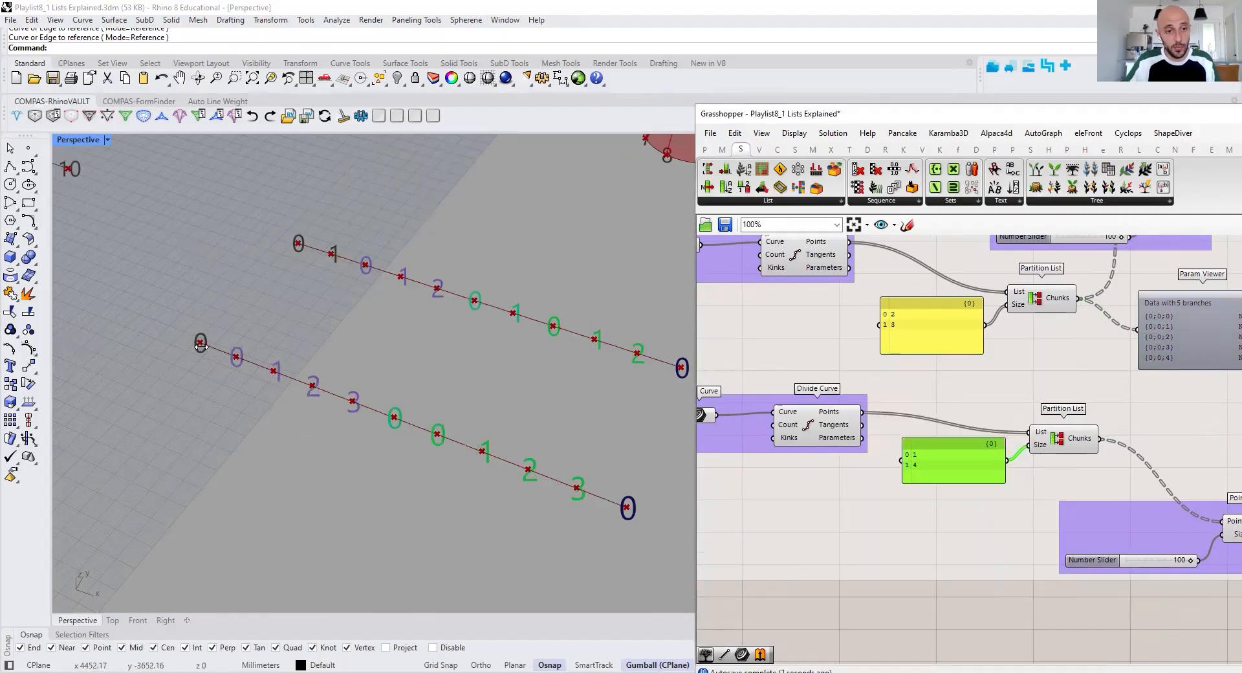
drag(222, 336, 377, 464)
drag(419, 404, 615, 518)
Copy the Param Viewer below the first and connect the lower Partition List's Chunks output to it
right_drag(1143, 461, 1069, 459)
alt+drag(1126, 358, 1144, 439)
drag(1023, 437, 1079, 410)
mouse_move(1140, 433)
mouse_down()
mouse_move(1138, 478)
mouse_move(1142, 450)
mouse_up()
right_drag(1144, 503, 1022, 530)
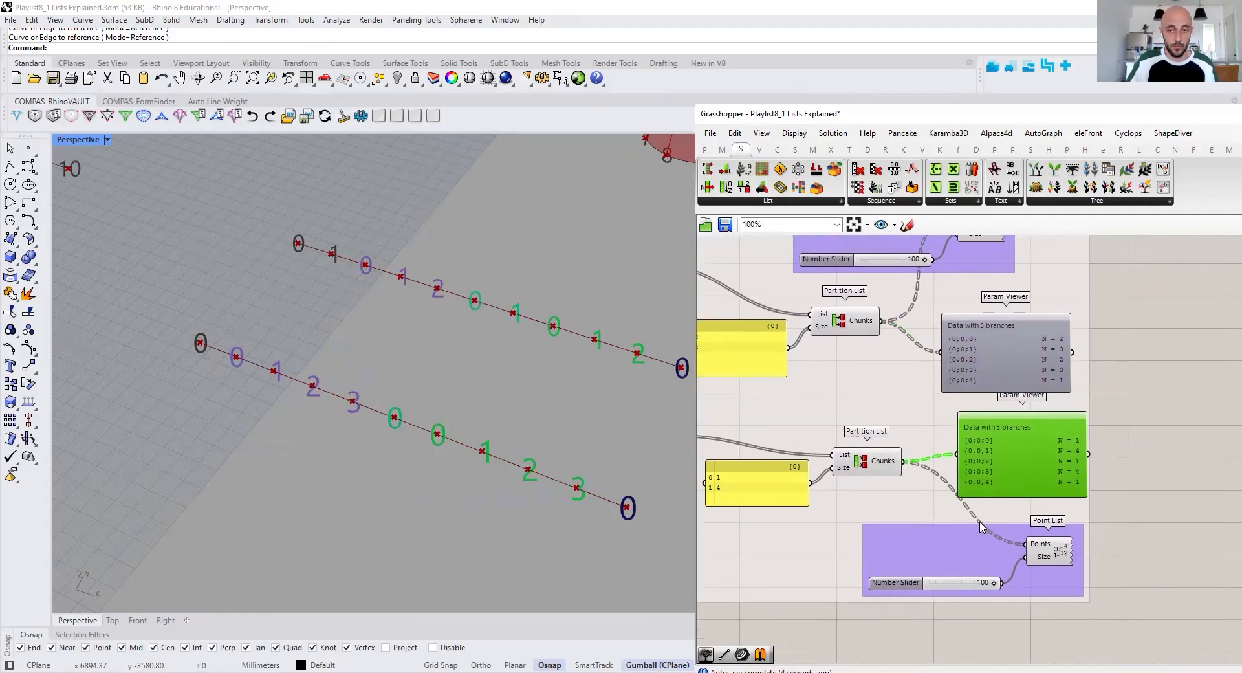
Turn on the preview of the components in the Replace Items group
scroll(980, 521, down, 1)
scroll(389, 448, down, 10)
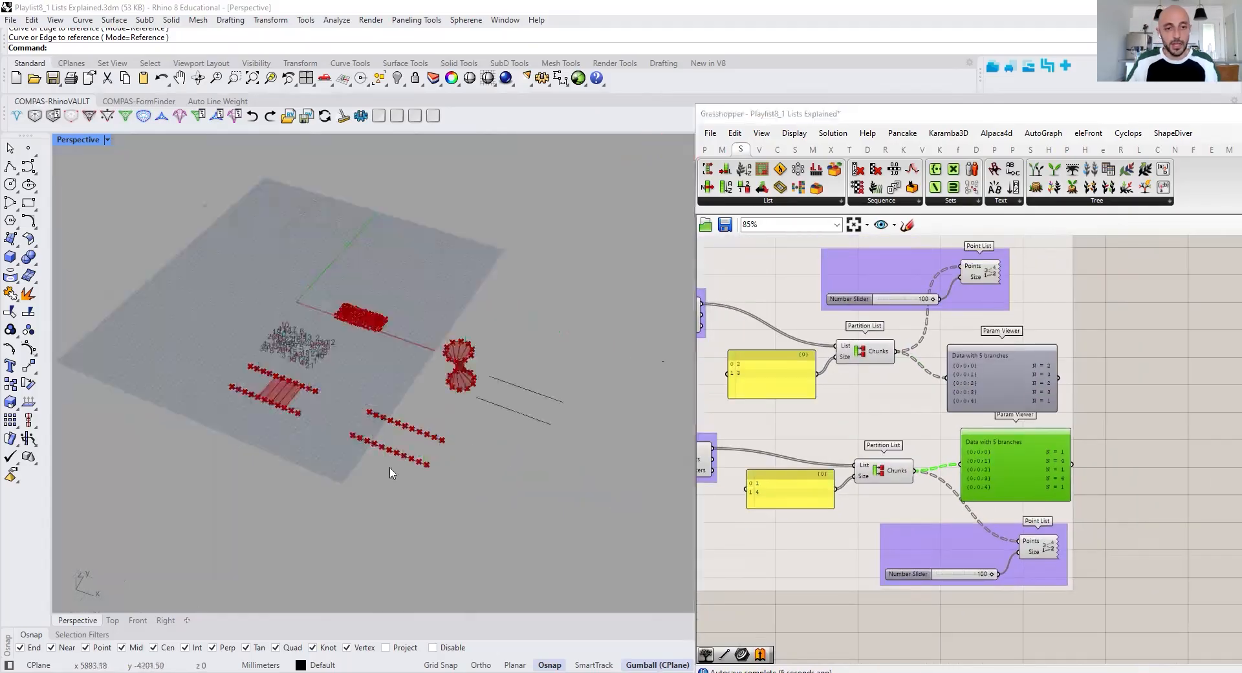
click(1143, 357)
right_drag(1142, 356, 996, 510)
scroll(996, 510, down, 6)
right_drag(1200, 467, 722, 520)
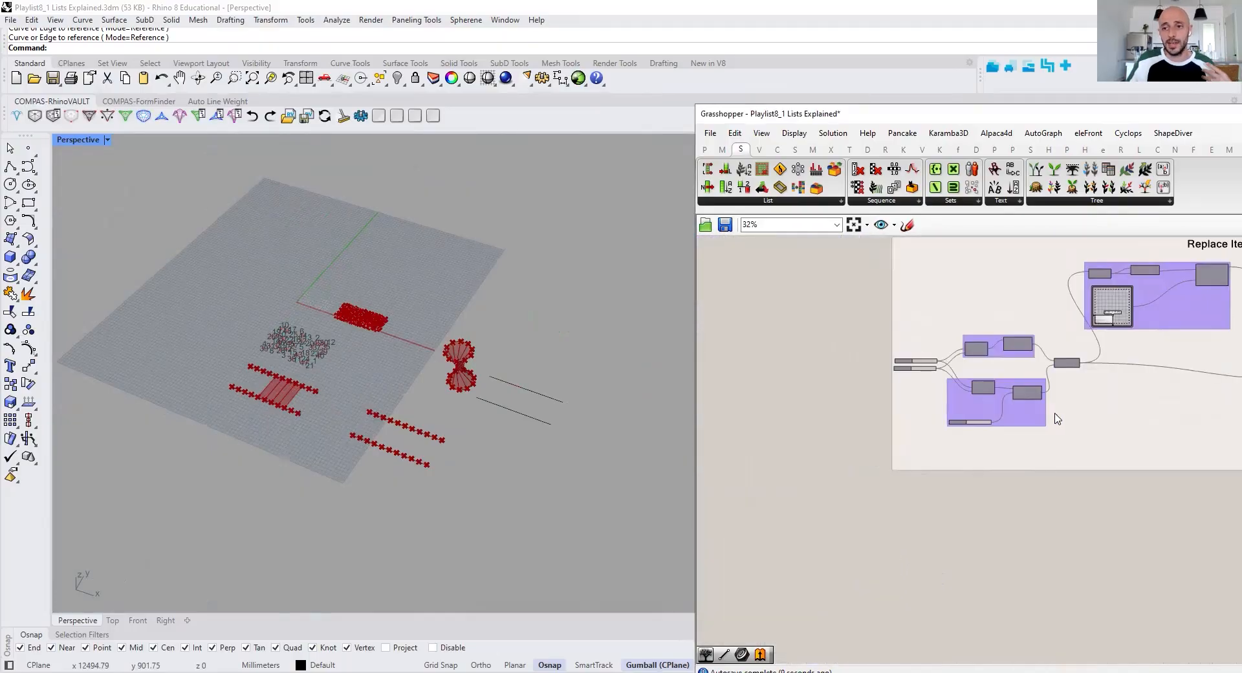
right_drag(1032, 417, 858, 455)
scroll(860, 460, down, 2)
drag(709, 312, 747, 364)
scroll(791, 394, up, 3)
right_drag(820, 404, 896, 402)
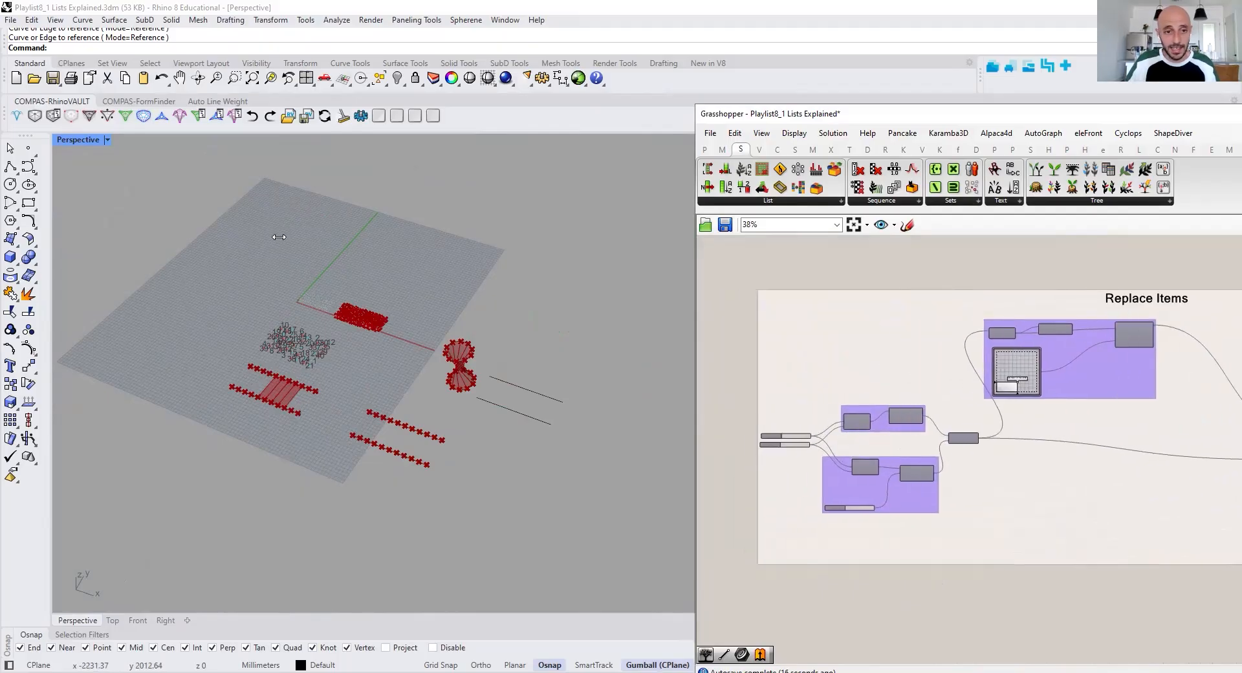
scroll(309, 299, up, 4)
scroll(308, 299, up, 5)
scroll(925, 383, down, 4)
right_drag(842, 416, 933, 418)
scroll(926, 418, down, 2)
scroll(952, 405, up, 4)
scroll(876, 363, down, 3)
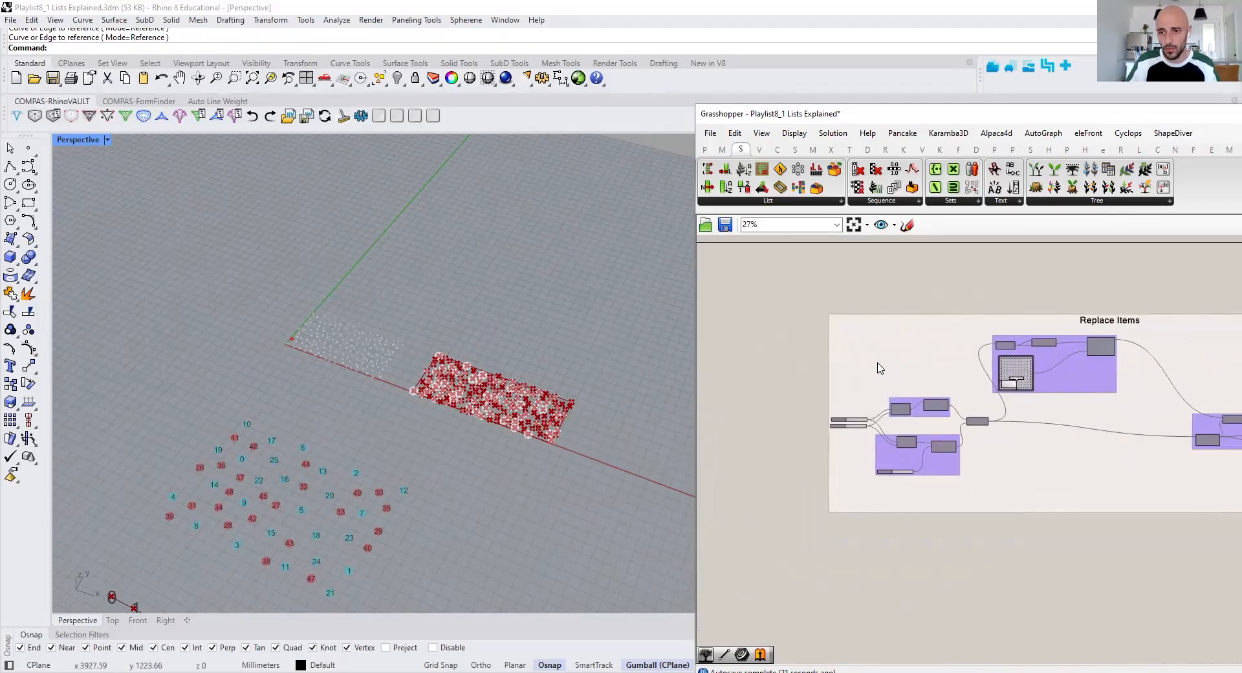
drag(818, 328, 1199, 482)
right_click(1199, 481)
click(1189, 481)
click(1147, 479)
scroll(323, 335, up, 5)
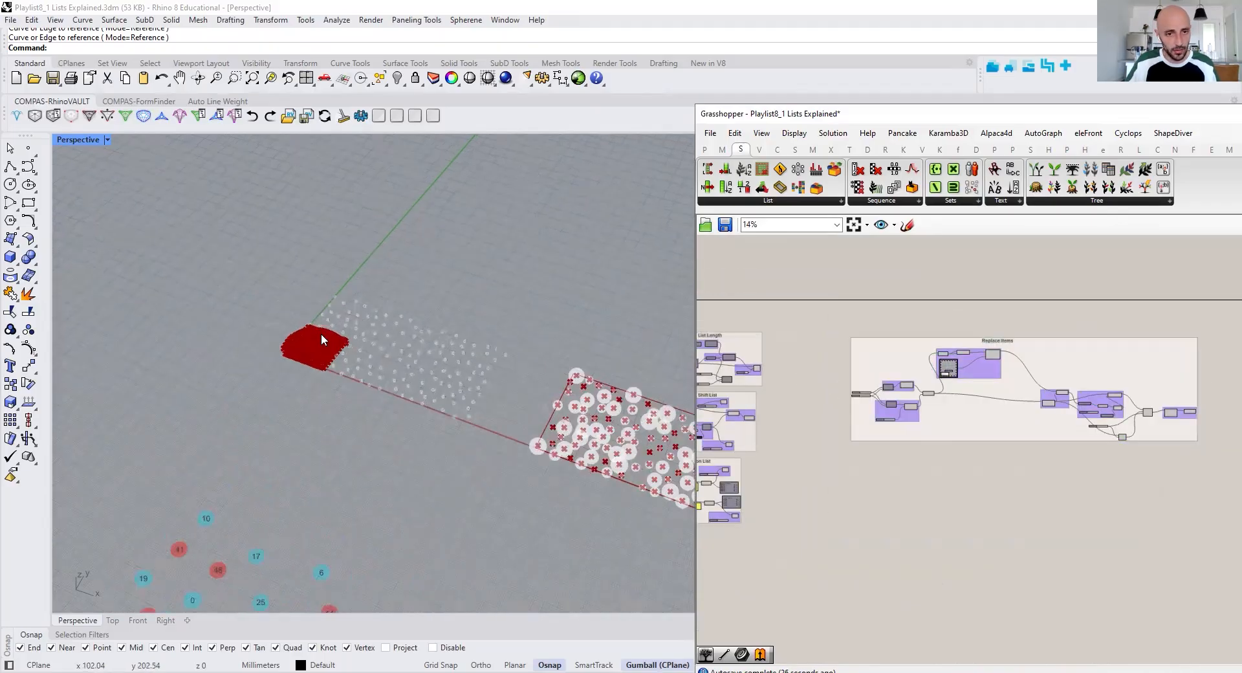
Turn off the preview of all components in the Replace Items group
drag(1223, 312, 815, 534)
right_click(828, 471)
click(854, 490)
click(841, 480)
right_drag(837, 478, 1152, 529)
scroll(835, 396, up, 3)
drag(780, 370, 1045, 470)
right_click(1046, 455)
click(1072, 477)
right_drag(960, 445, 817, 393)
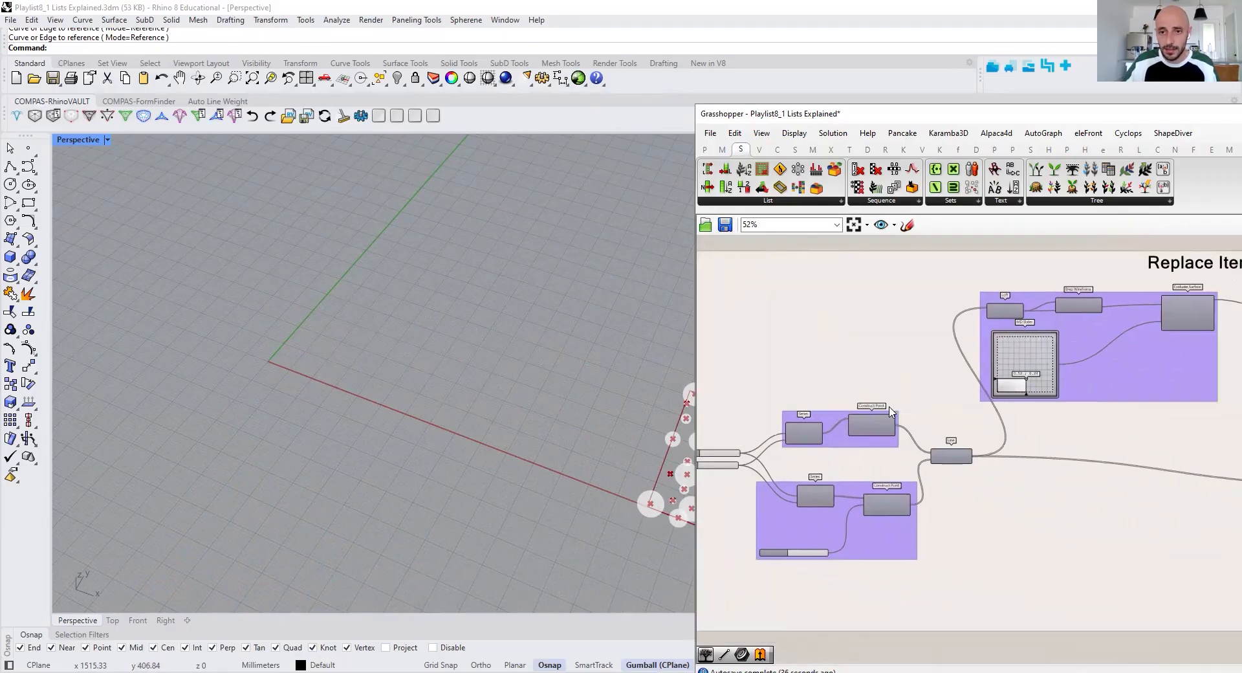
Examine the Replace Items group's component chain and the Replace Items component's List, Item, Indices and Wrap inputs
mouse_move(848, 341)
right_down()
mouse_move(782, 341)
mouse_move(774, 357)
right_up()
scroll(1034, 324, up, 4)
right_drag(1034, 324, 931, 364)
scroll(937, 364, down, 6)
right_drag(987, 403, 831, 395)
scroll(970, 469, up, 5)
right_drag(1013, 480, 855, 453)
right_drag(999, 459, 815, 446)
right_drag(1211, 526, 1054, 458)
mouse_move(1054, 457)
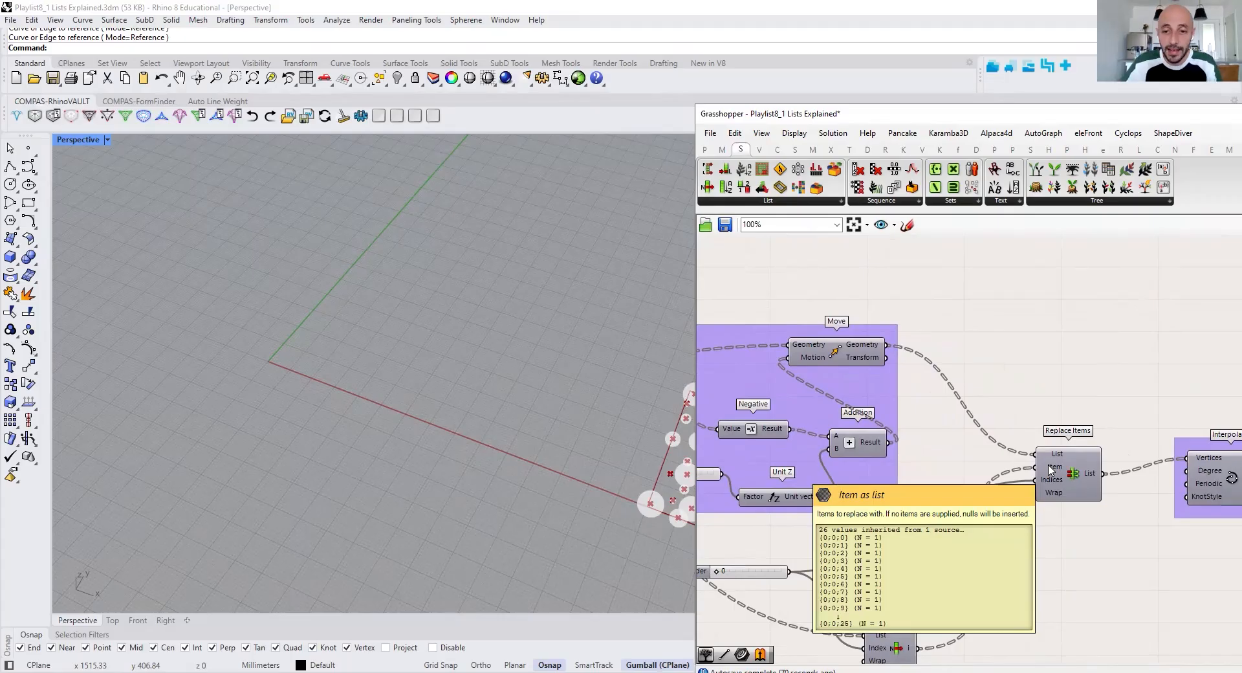
Turn on the preview of the two Construct Point components at the start of the Replace Items group
scroll(1100, 421, down, 4)
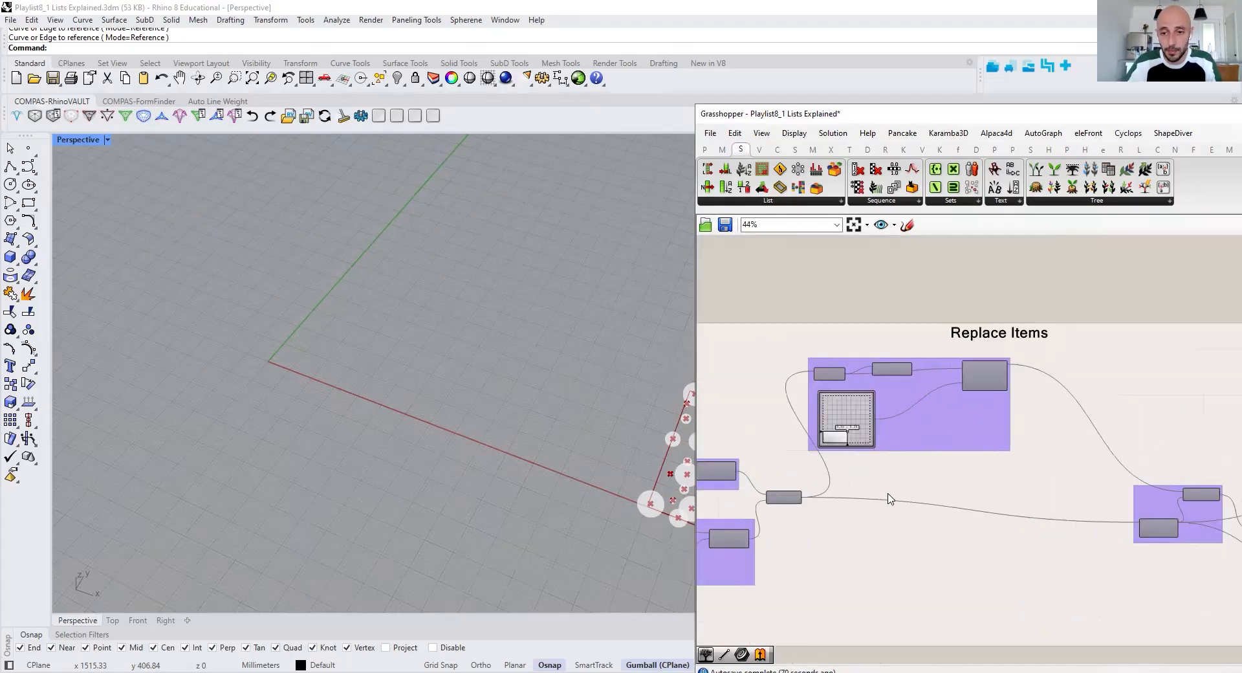
right_drag(889, 494, 1039, 462)
scroll(932, 449, up, 3)
right_drag(948, 438, 1093, 404)
scroll(1075, 401, down, 2)
click(985, 396)
shift+click(996, 469)
right_click(986, 470)
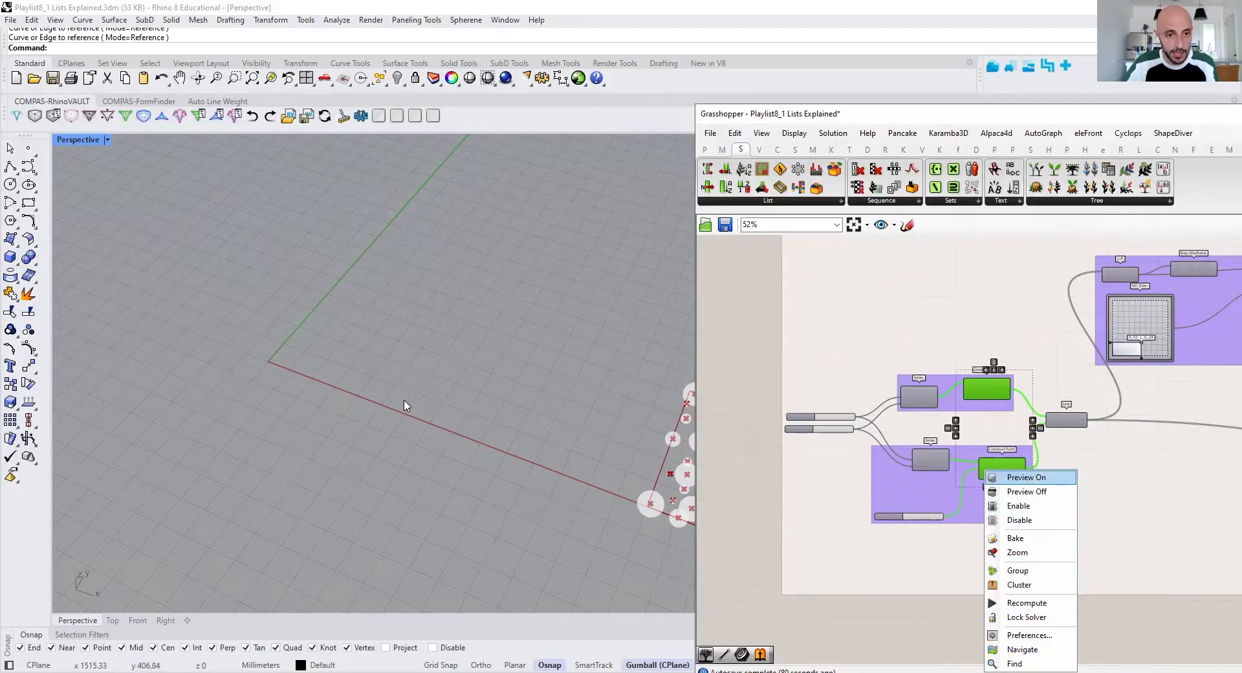
scroll(300, 342, up, 5)
Place a point object between the two previewed rows of points near the origin and select it
click(235, 78)
drag(156, 189, 465, 480)
click(28, 149)
click(303, 345)
drag(262, 298, 315, 353)
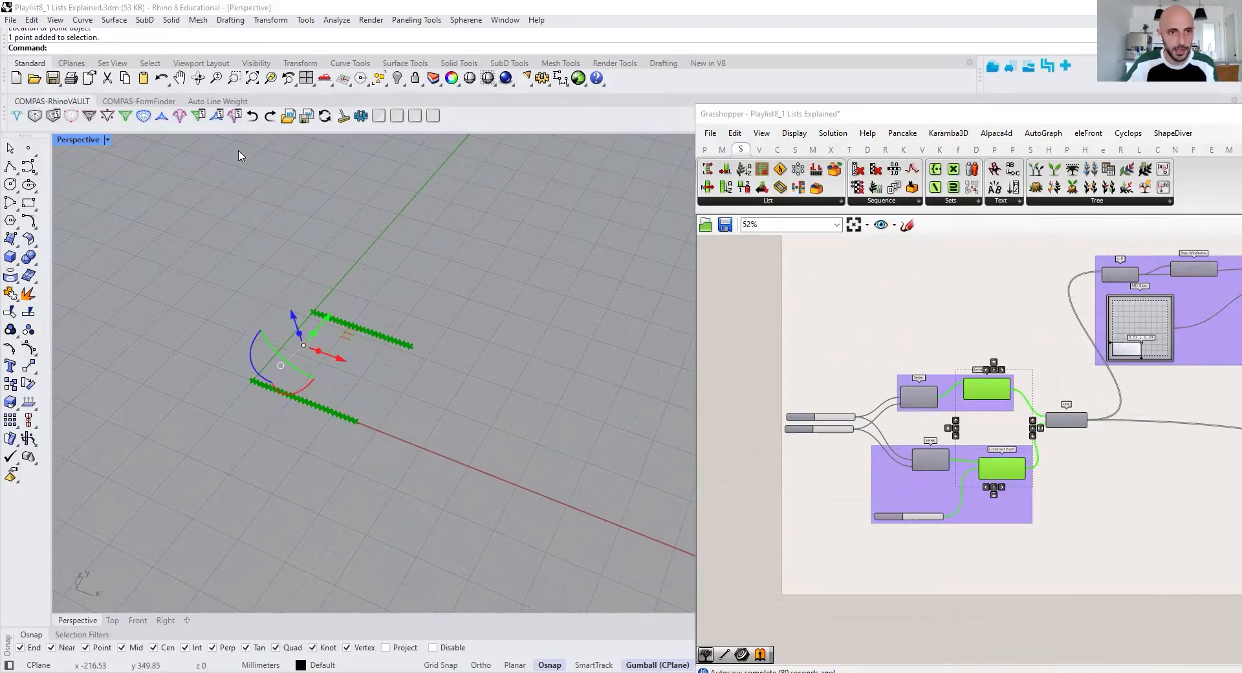
Delete the selected point object between the two rows of points
click(251, 79)
scroll(350, 333, down, 8)
scroll(350, 334, up, 4)
key(Delete)
Turn on the preview of the first Loft component in the Replace Items group
right_drag(1001, 560, 987, 513)
click(991, 566)
scroll(958, 352, up, 4)
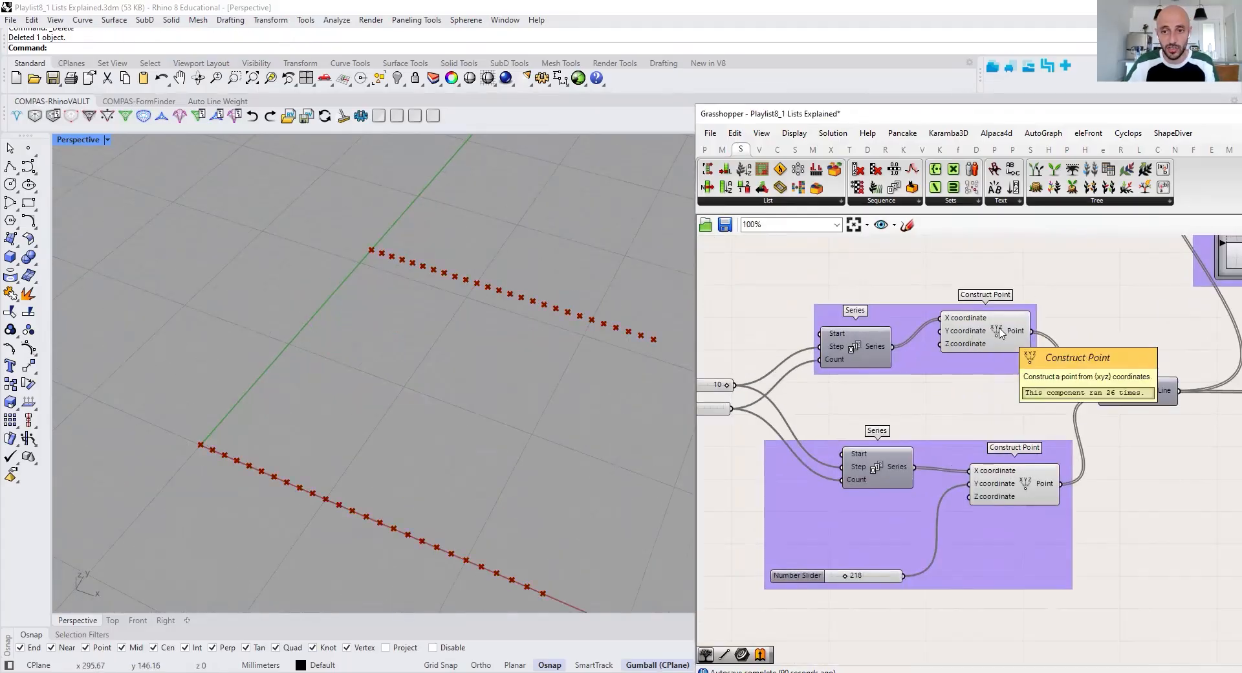
right_drag(1125, 398, 975, 471)
scroll(978, 469, down, 5)
right_drag(1101, 359, 993, 359)
scroll(992, 359, up, 5)
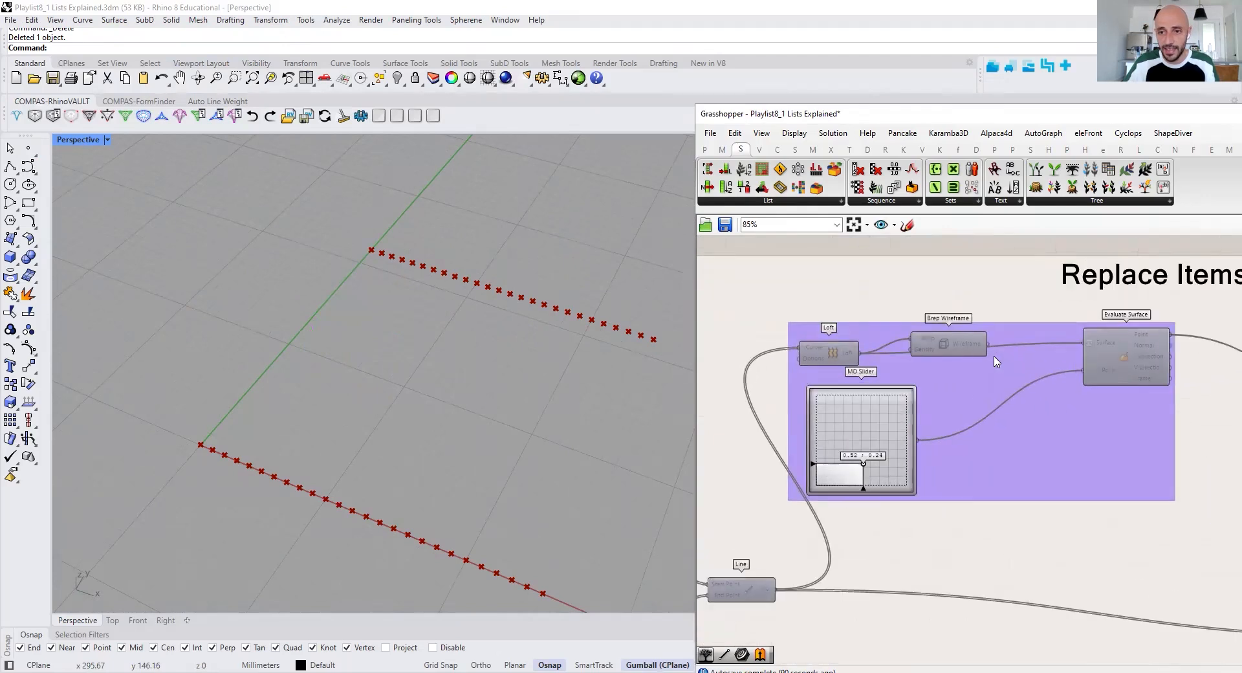
click(833, 354)
right_drag(844, 301, 867, 350)
right_click(867, 277)
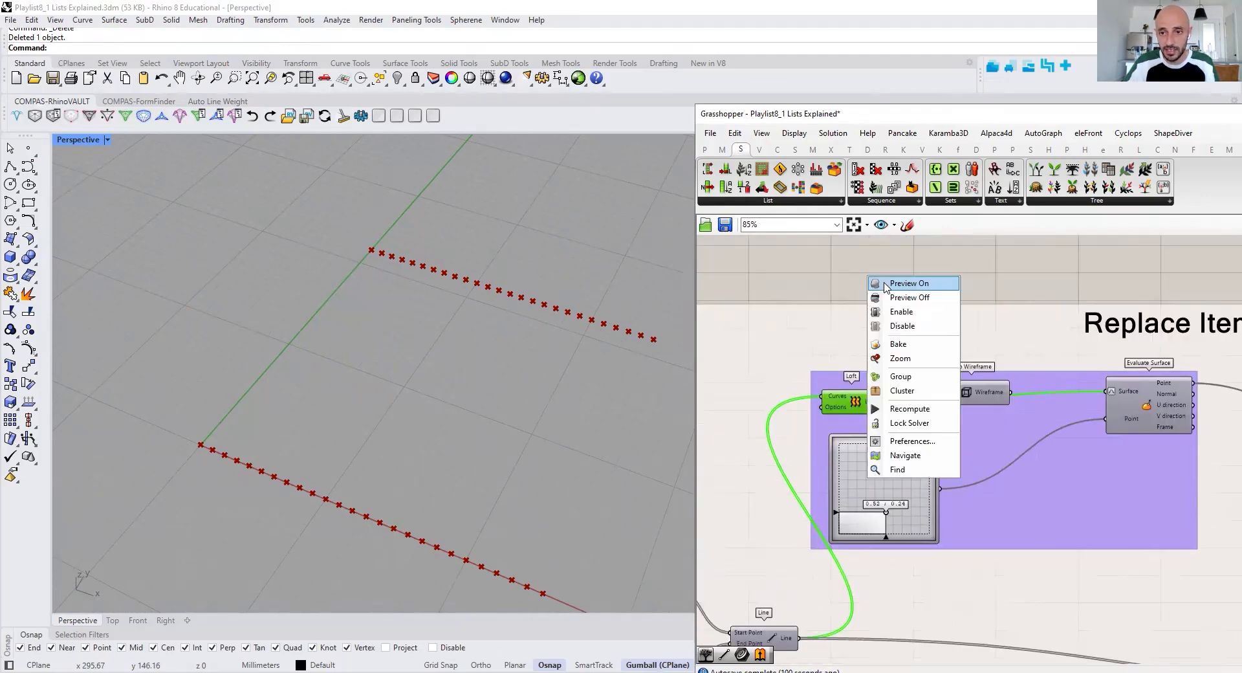
click(912, 282)
Turn on the preview of the Evaluate Surface component and move the MD Slider's point to about 0.47, 0.48
click(1147, 408)
right_click(1047, 262)
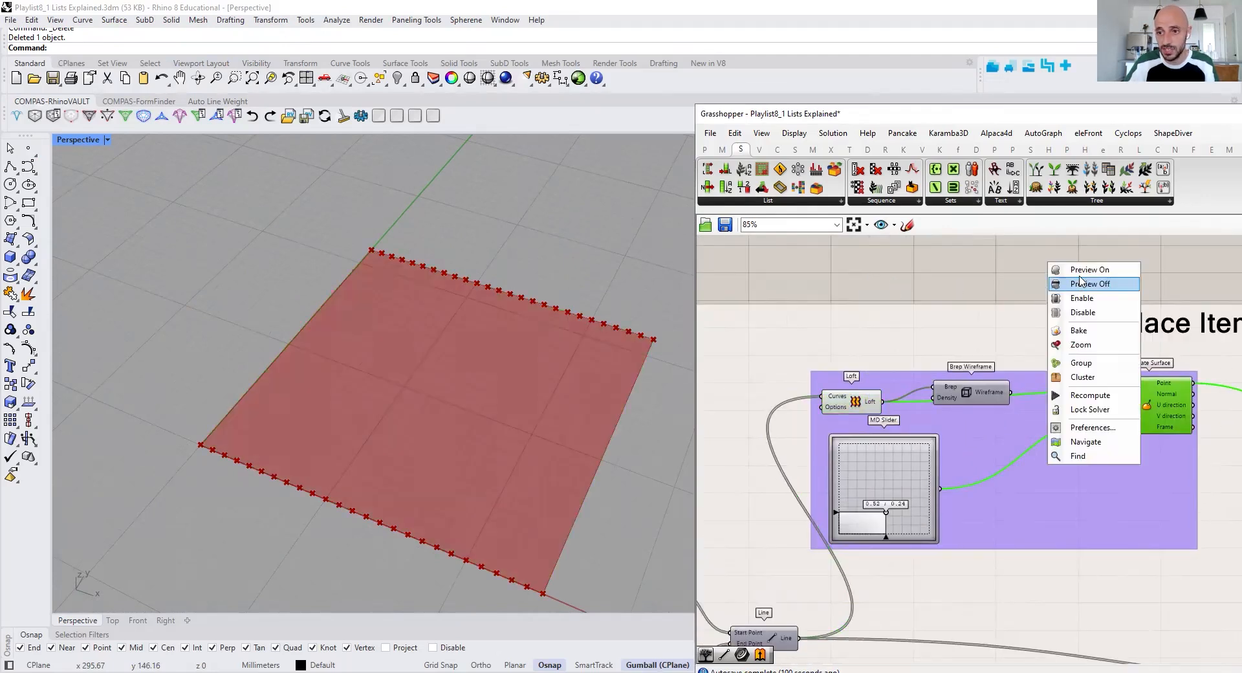
click(1073, 265)
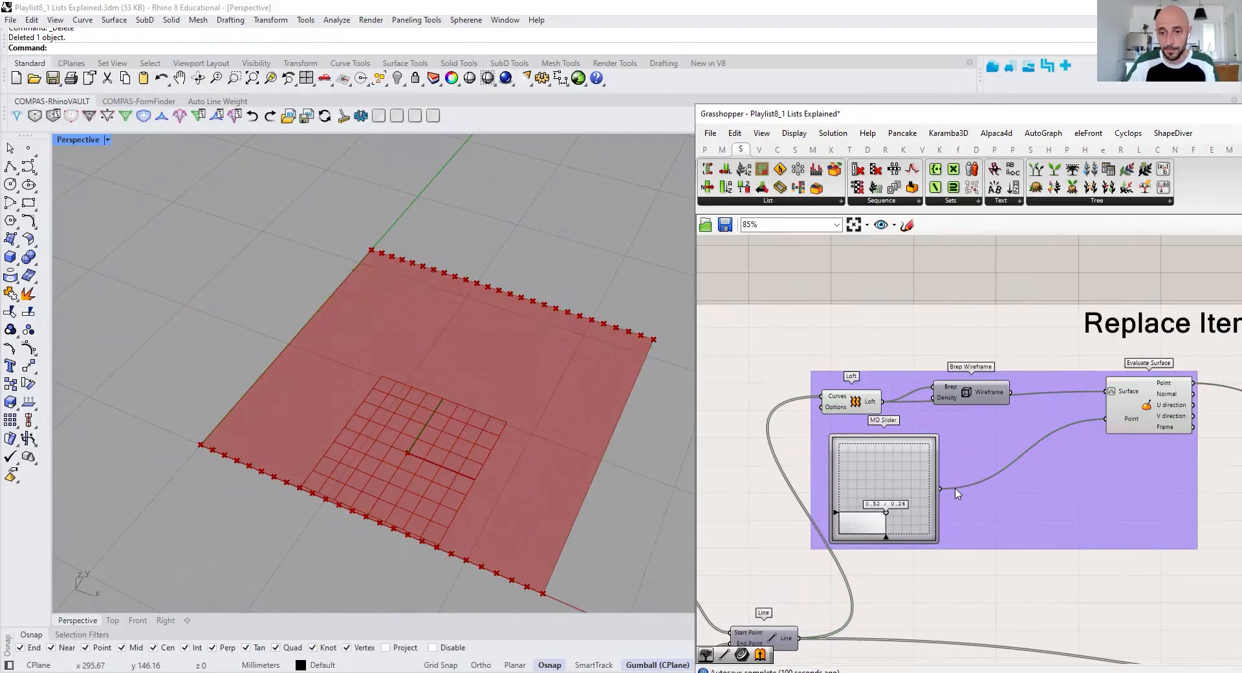
mouse_move(886, 513)
mouse_down()
mouse_move(906, 477)
mouse_move(881, 490)
mouse_up()
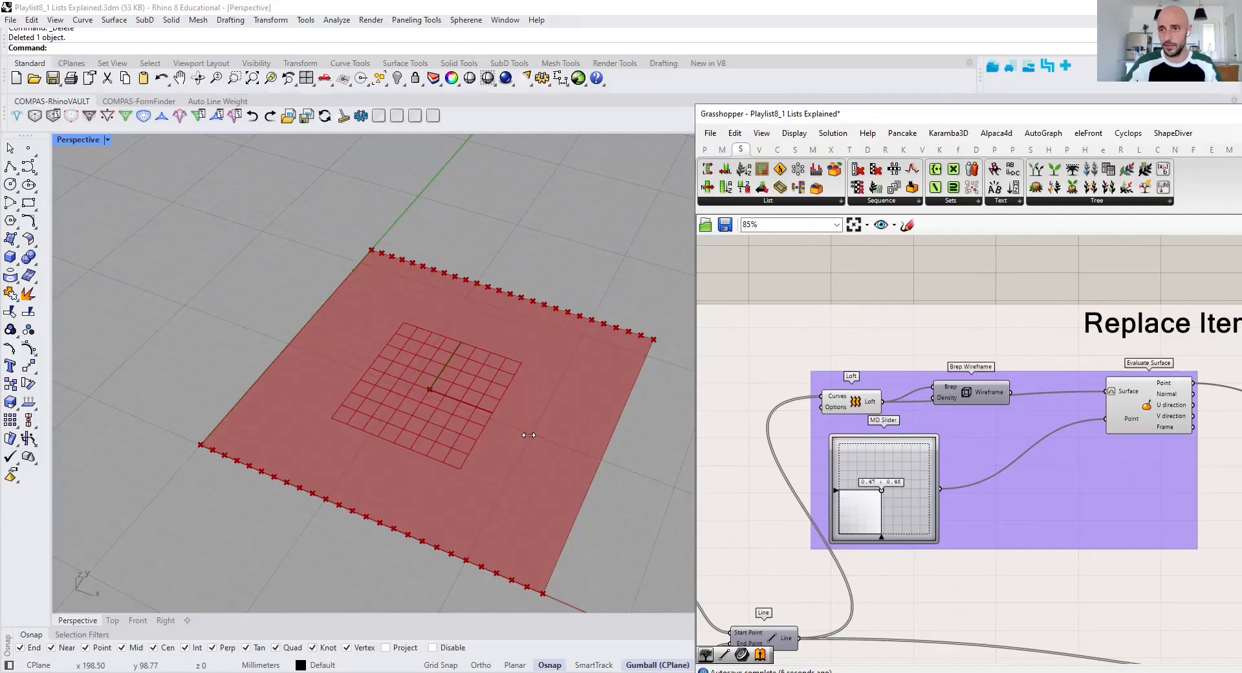
Turn on the preview of the Divide Curve component and check the Distance component's Point A input
scroll(911, 489, down, 8)
scroll(1027, 518, up, 9)
click(989, 550)
right_drag(989, 550, 964, 417)
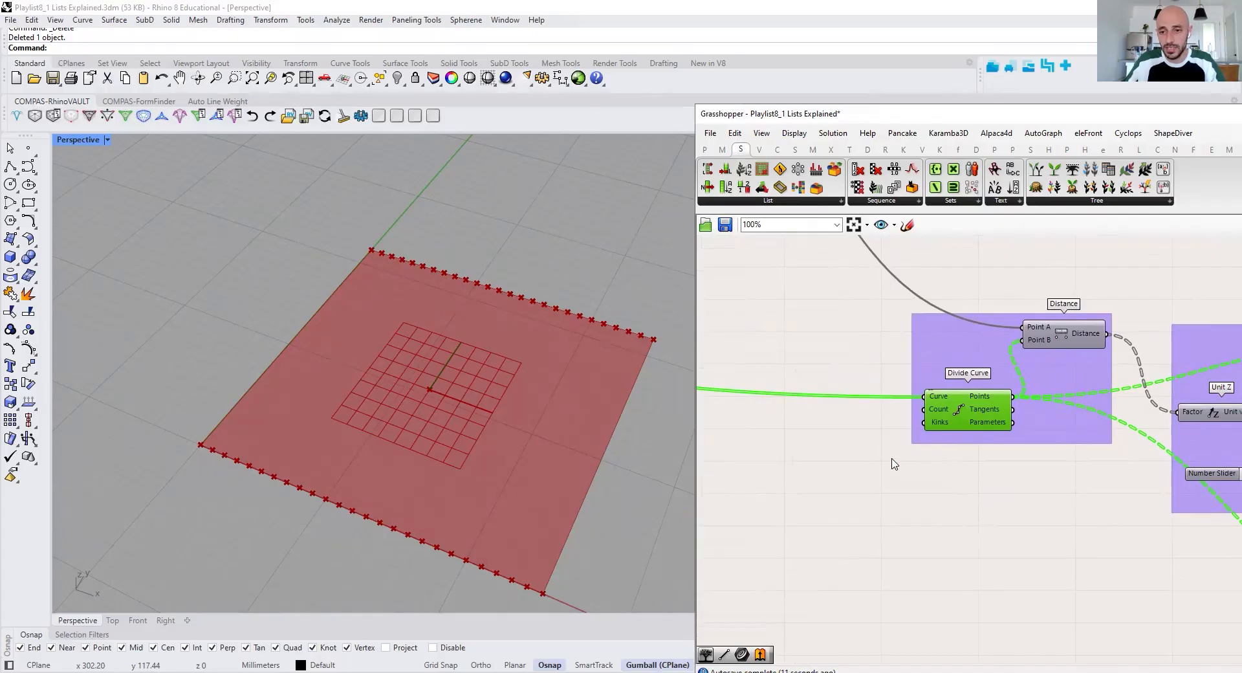
right_click(893, 461)
right_click(959, 414)
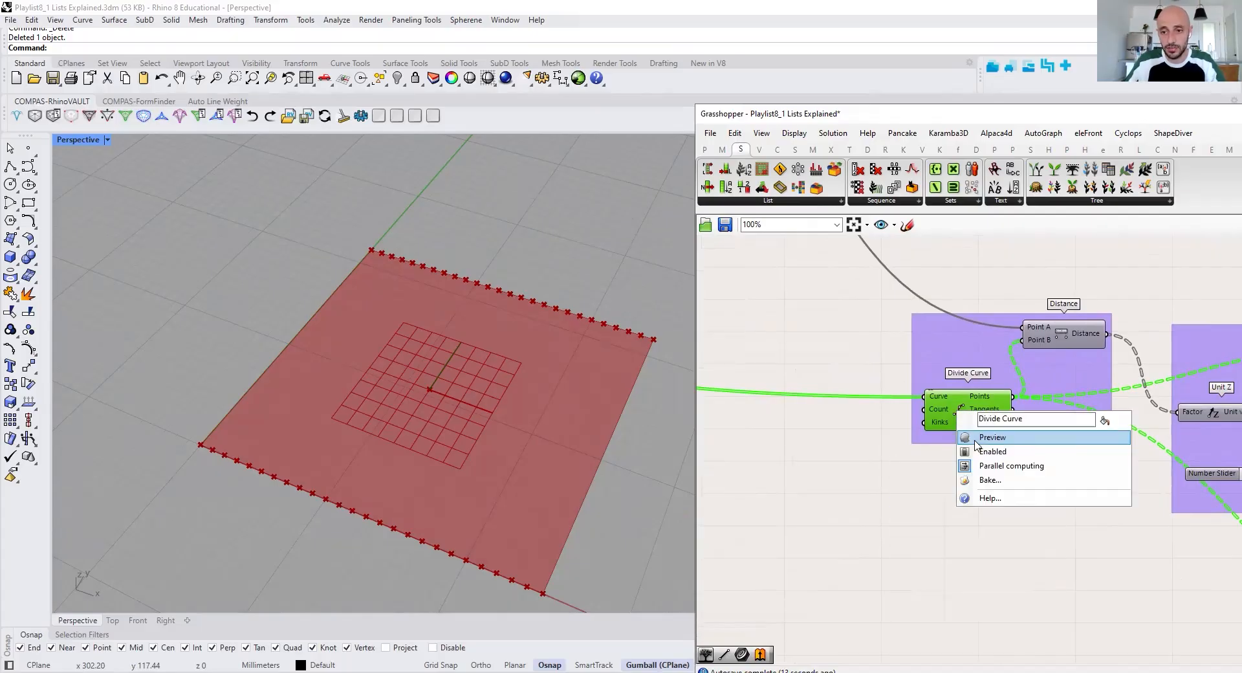
click(977, 444)
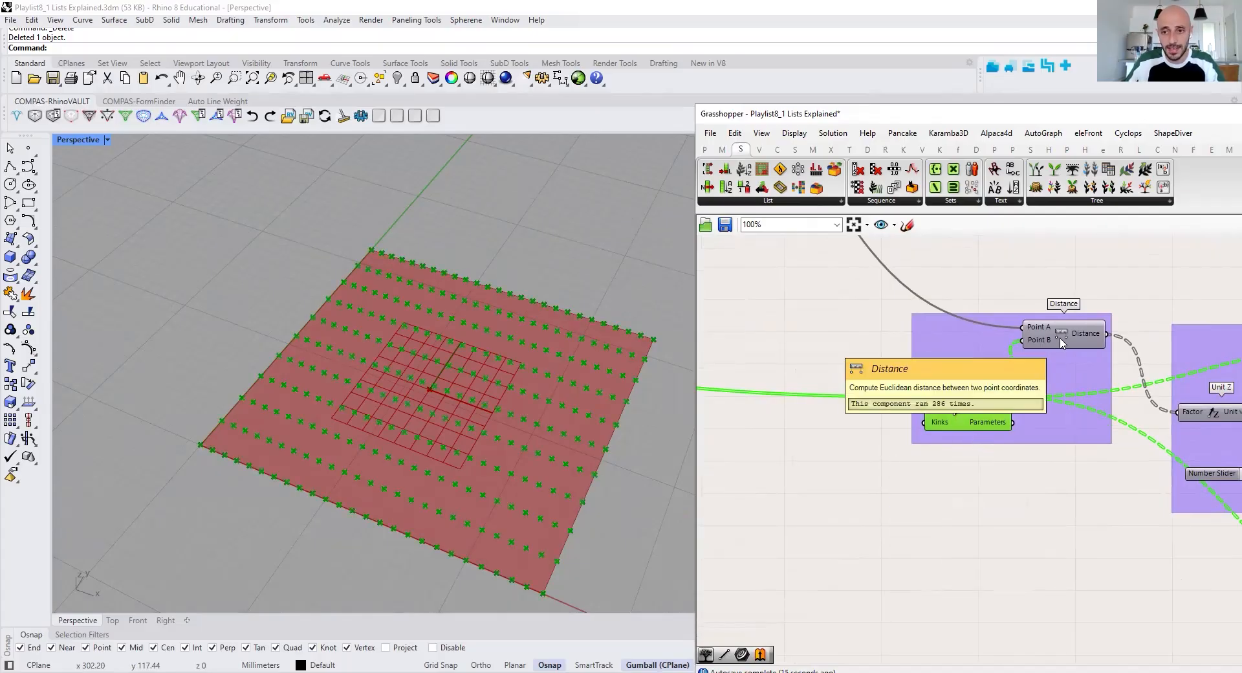
right_drag(974, 409, 904, 417)
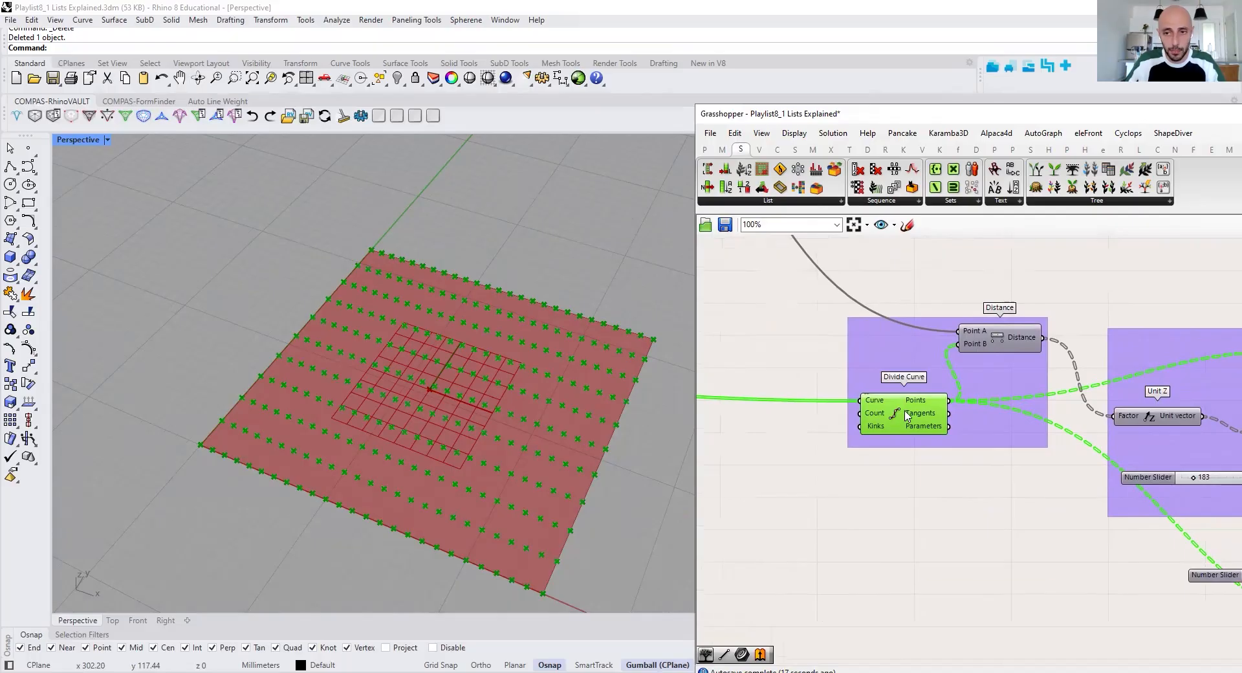
mouse_move(978, 335)
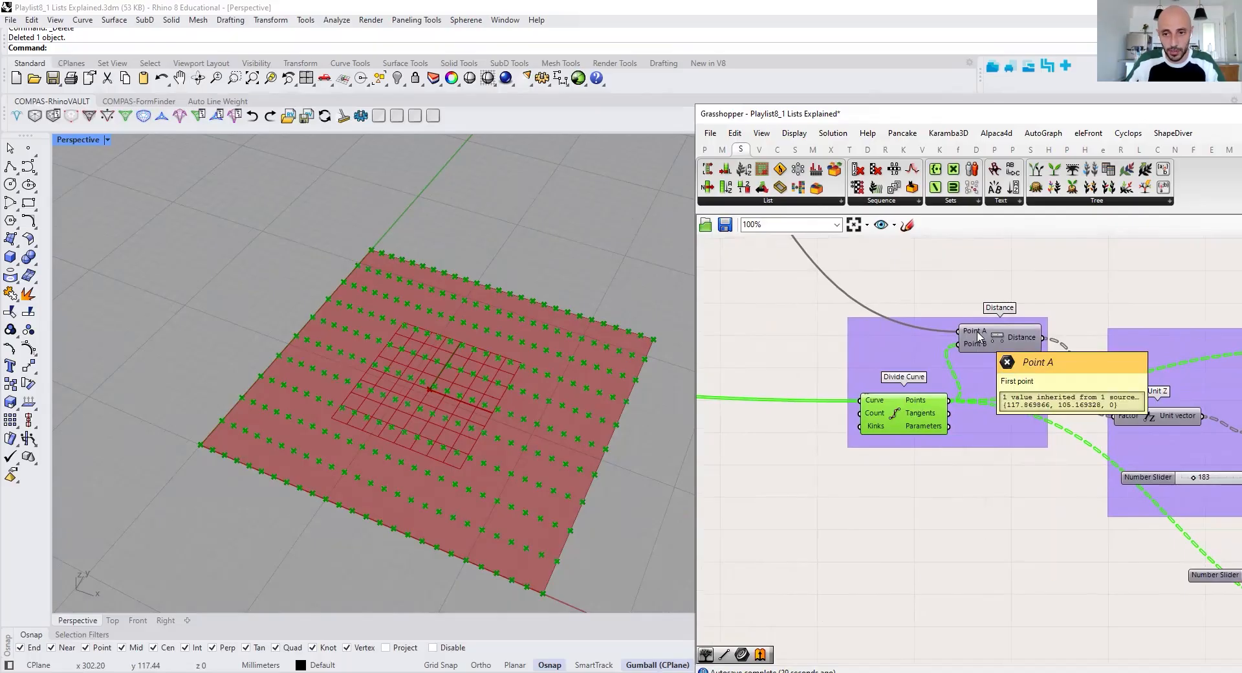
Turn on the preview of the Move component that receives the combined Unit Z vectors
right_drag(1183, 428, 964, 464)
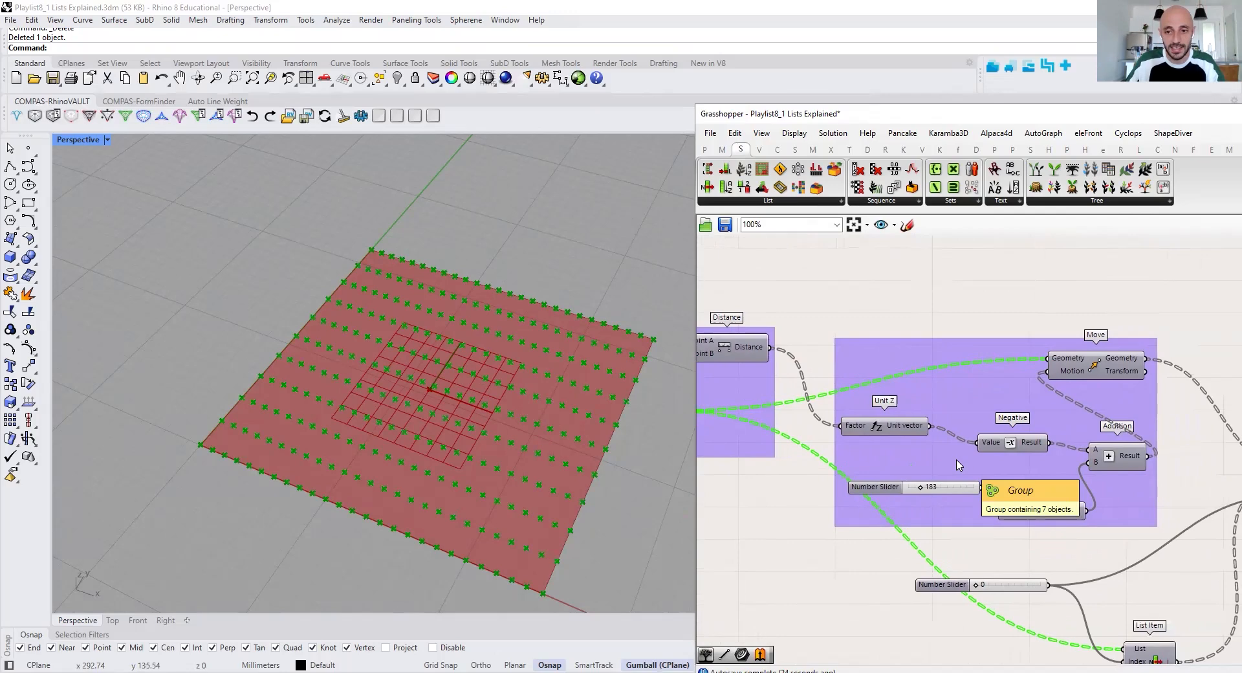
right_drag(1071, 473, 933, 442)
click(958, 341)
right_click(957, 337)
click(983, 360)
right_drag(525, 396, 586, 359)
Move the MD Slider's point to around 0.53, 0.59 to reshape the moved points
scroll(901, 397, down, 3)
right_drag(728, 372, 1132, 497)
right_drag(956, 366, 1187, 399)
scroll(853, 410, up, 3)
mouse_move(862, 400)
mouse_down()
mouse_move(882, 421)
mouse_move(858, 379)
mouse_move(849, 396)
mouse_move(866, 408)
mouse_move(837, 412)
mouse_move(867, 387)
mouse_up()
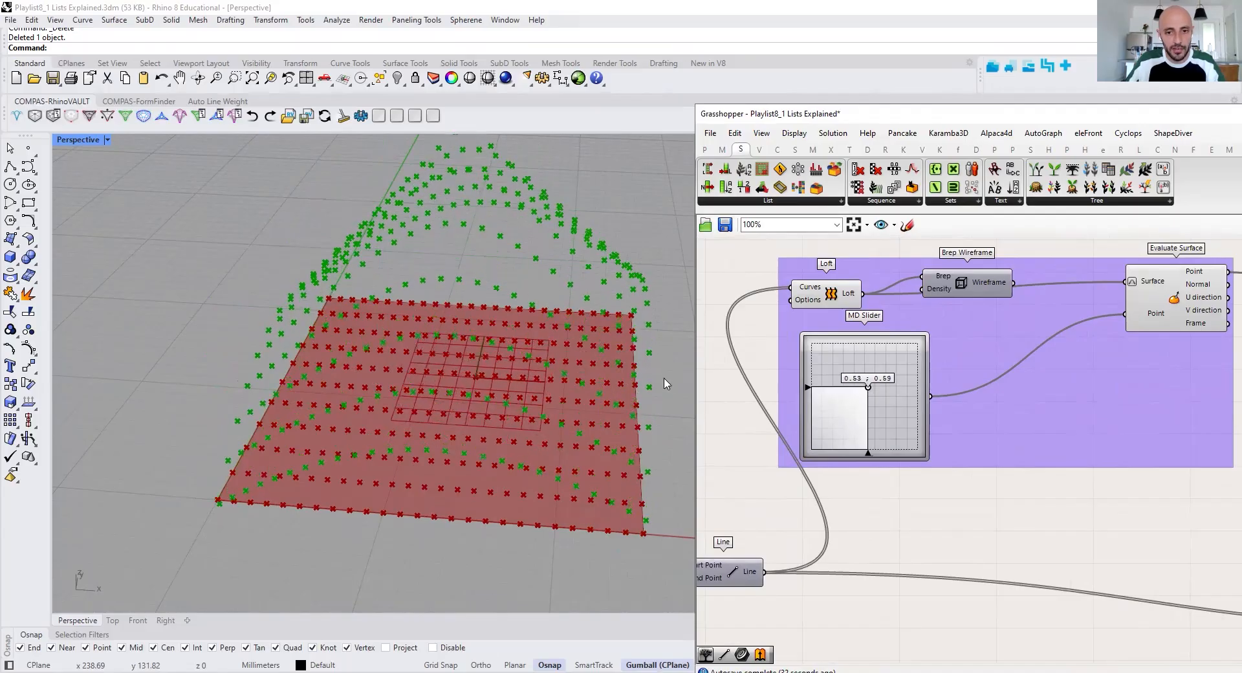
right_drag(567, 354, 546, 320)
mouse_move(867, 387)
mouse_down()
mouse_move(882, 390)
mouse_move(866, 389)
mouse_up()
Examine how the moved points feed into the Replace Items component and inspect its Item input
right_drag(982, 438, 914, 433)
scroll(914, 433, down, 1)
scroll(911, 429, down, 5)
right_drag(1040, 460, 835, 429)
right_drag(1059, 493, 1003, 486)
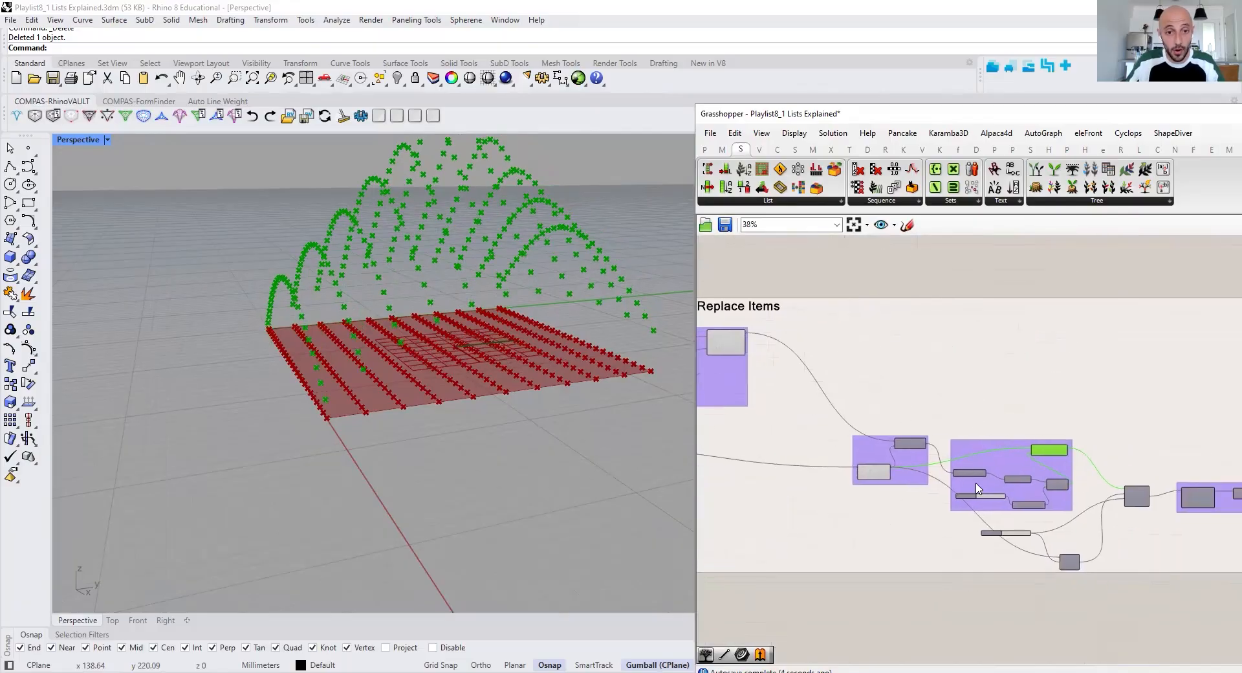
right_drag(1082, 481, 1036, 472)
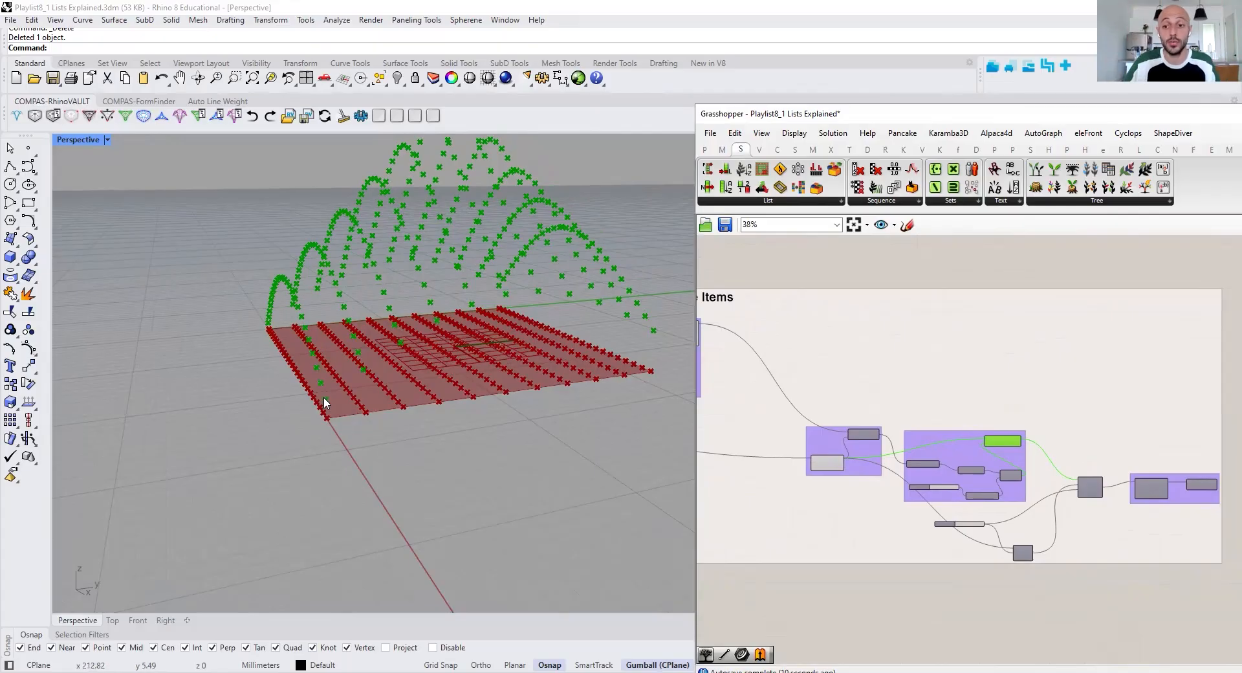
scroll(1128, 501, up, 4)
mouse_move(1031, 470)
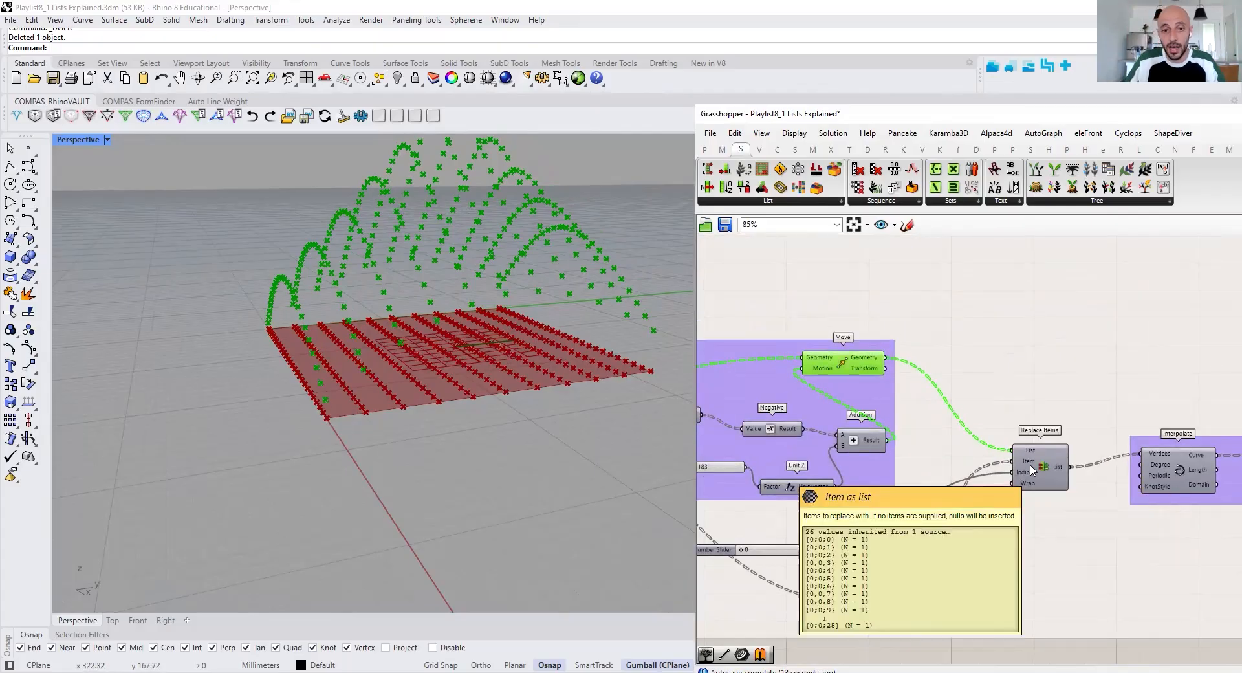
Turn on the preview of the List Item component that feeds the Replace Items component
right_drag(981, 508, 1067, 465)
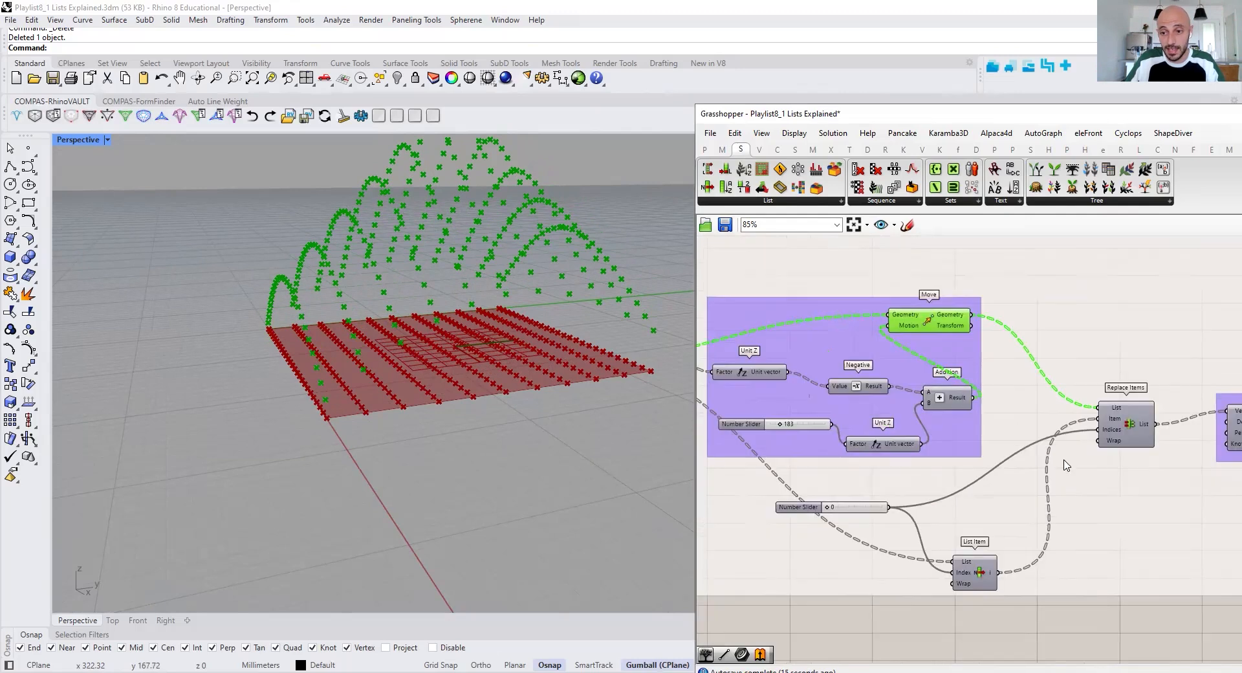
right_drag(977, 528, 1033, 491)
click(1029, 538)
right_click(1009, 603)
click(1058, 478)
right_drag(360, 415, 247, 362)
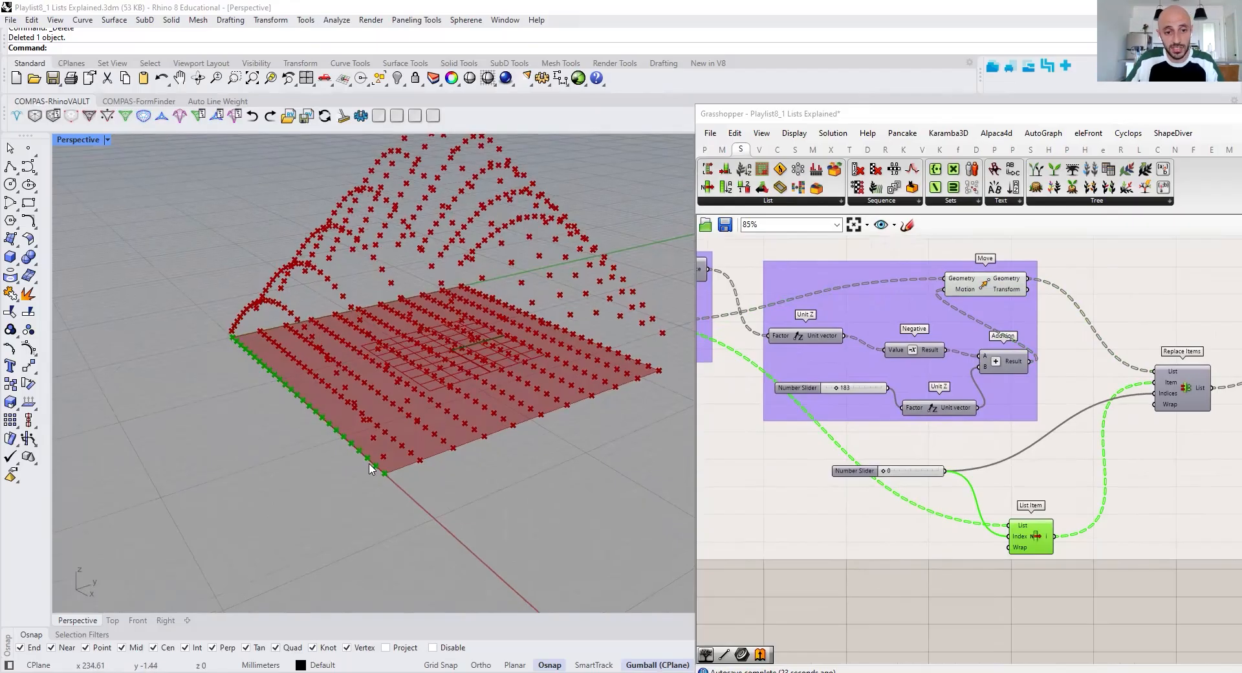
Compare the Divide Curve points with the List Item output and inspect the List Item's Index input
mouse_move(1023, 538)
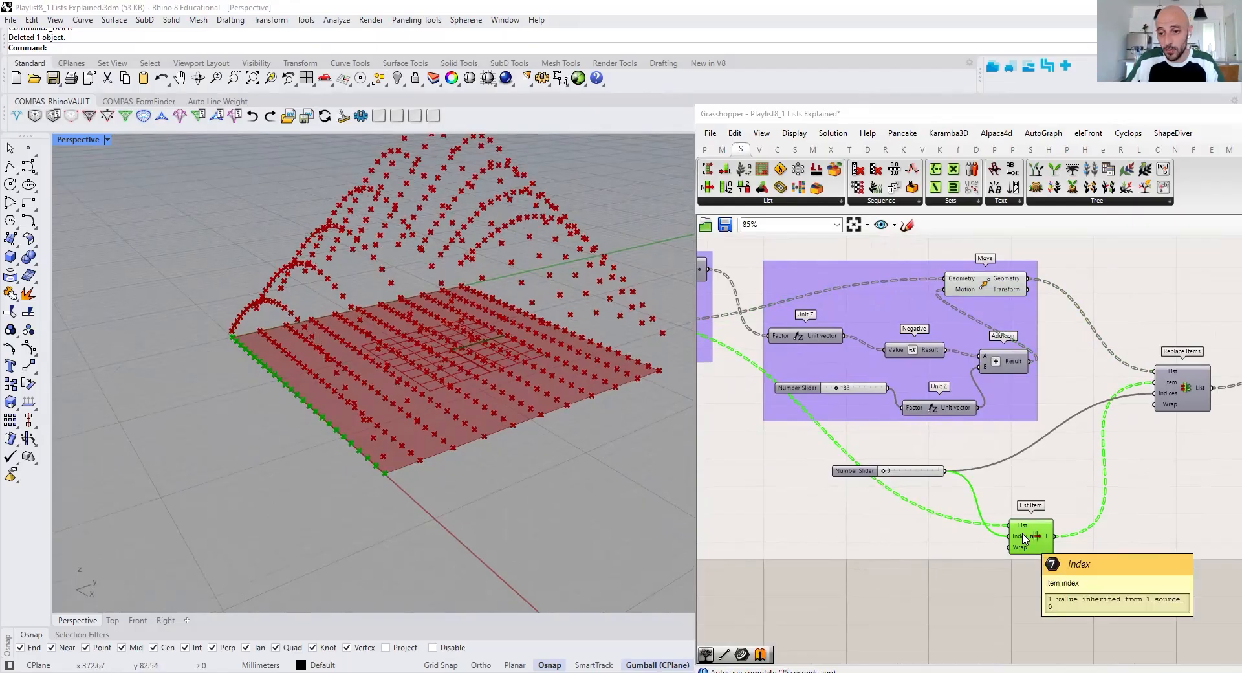
right_drag(1023, 541, 1111, 518)
scroll(1112, 518, down, 4)
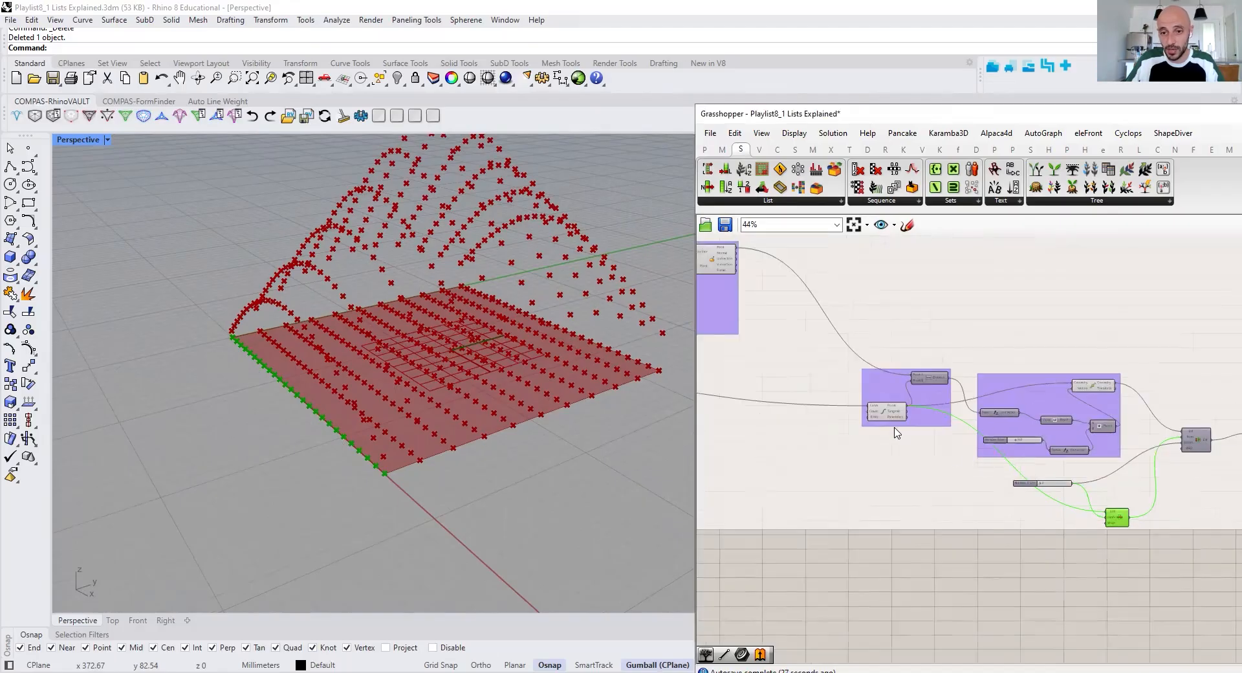
scroll(887, 410, up, 3)
click(886, 407)
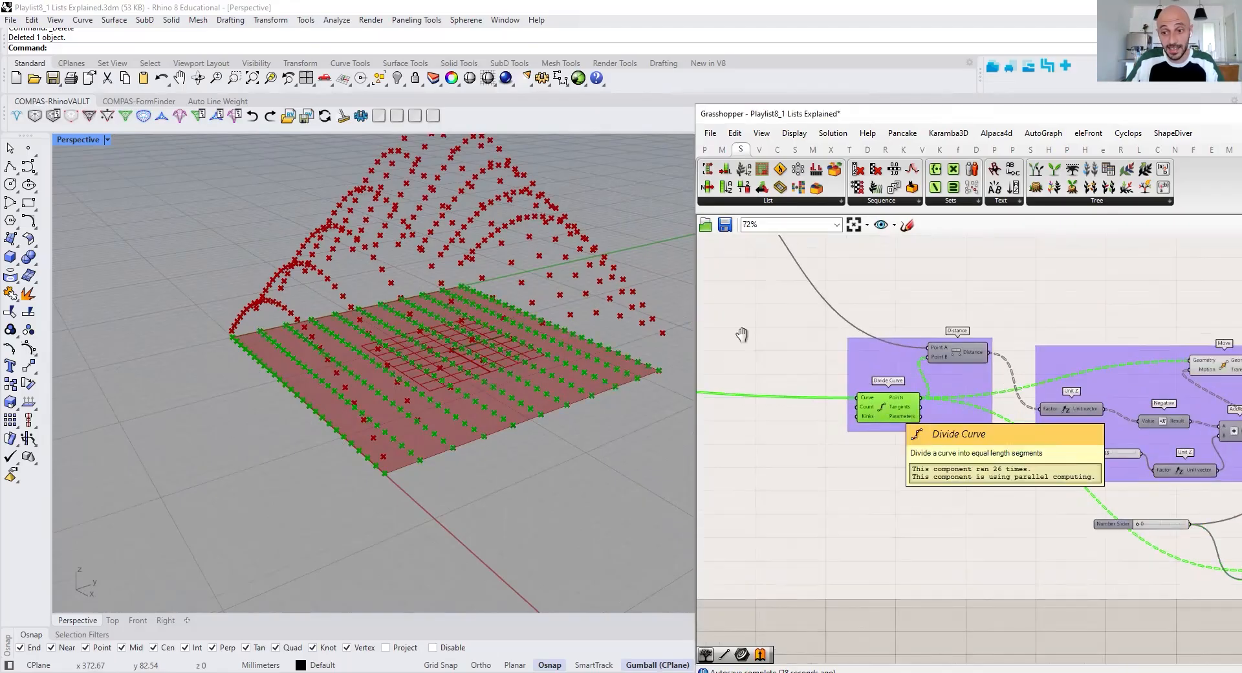
right_drag(887, 407, 742, 335)
click(1124, 515)
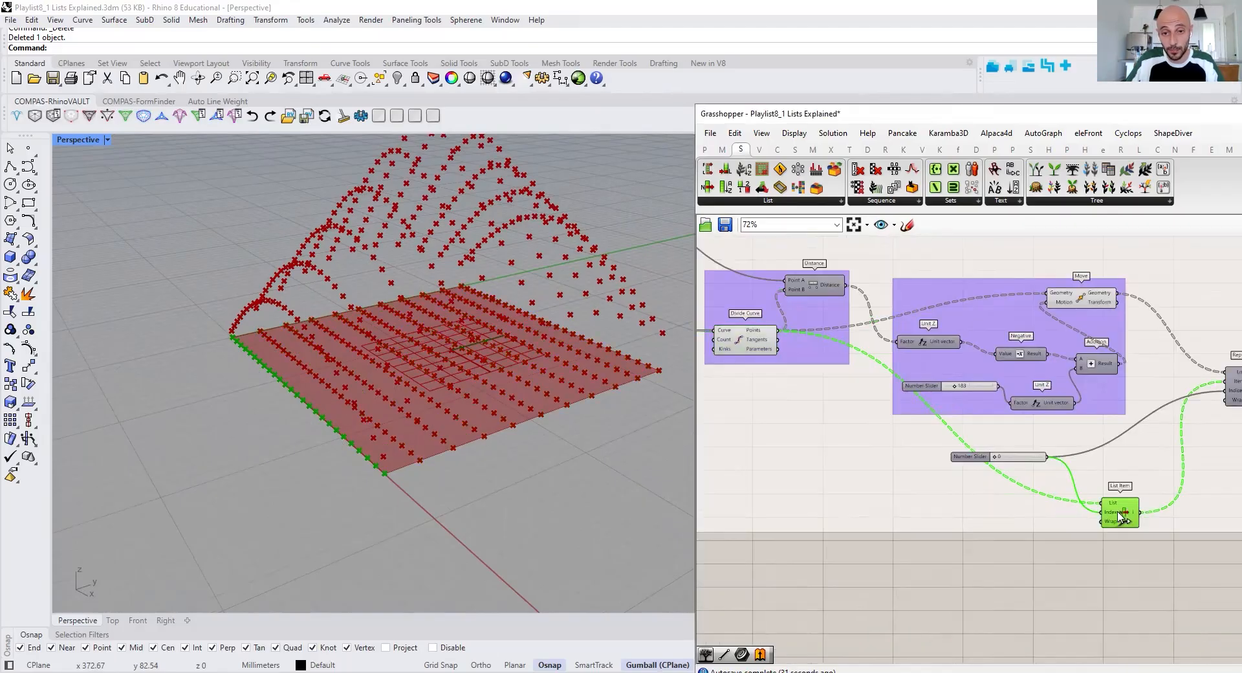
scroll(1076, 551, up, 3)
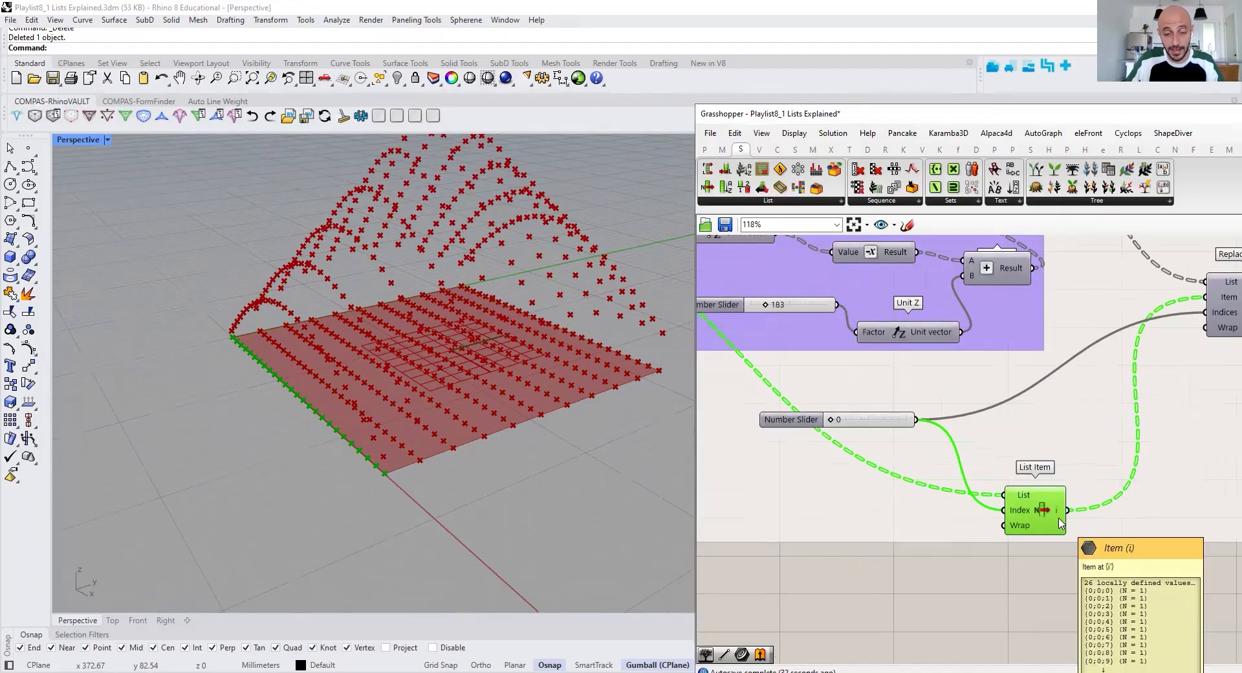
right_drag(1060, 524, 960, 531)
mouse_move(955, 530)
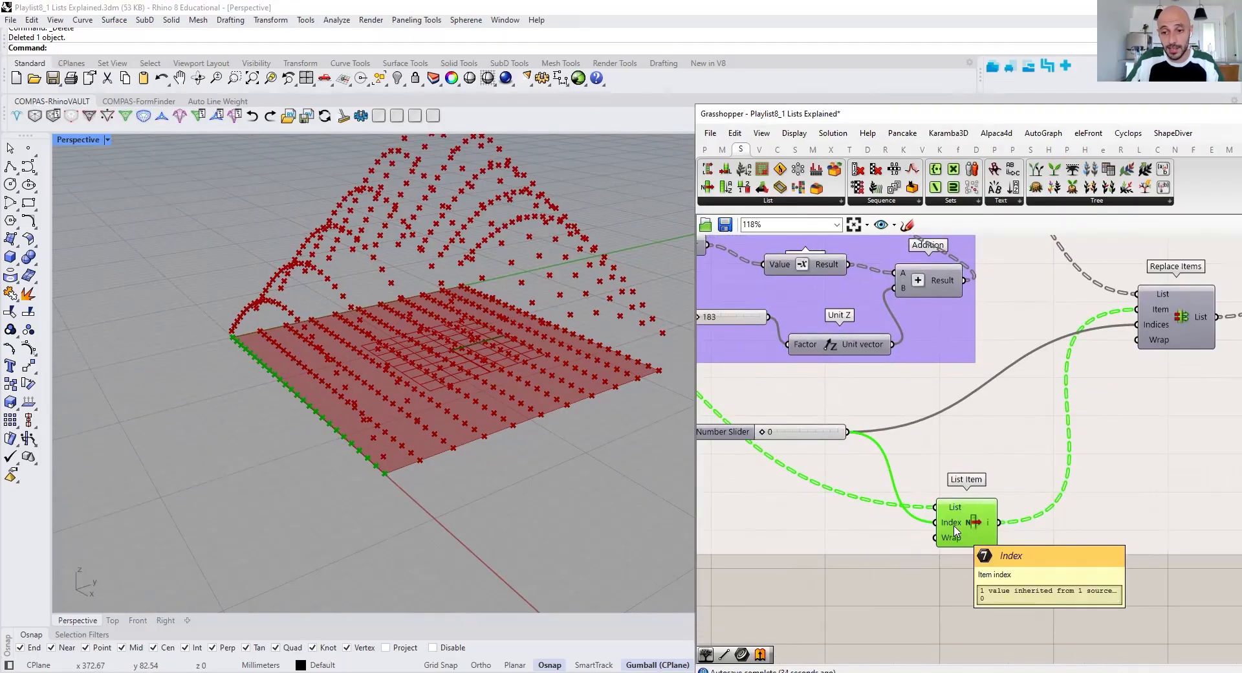
Highlight the Move and List Item points in turn to compare the Replace Items component's List and Item inputs
right_drag(1128, 304, 1100, 459)
click(890, 337)
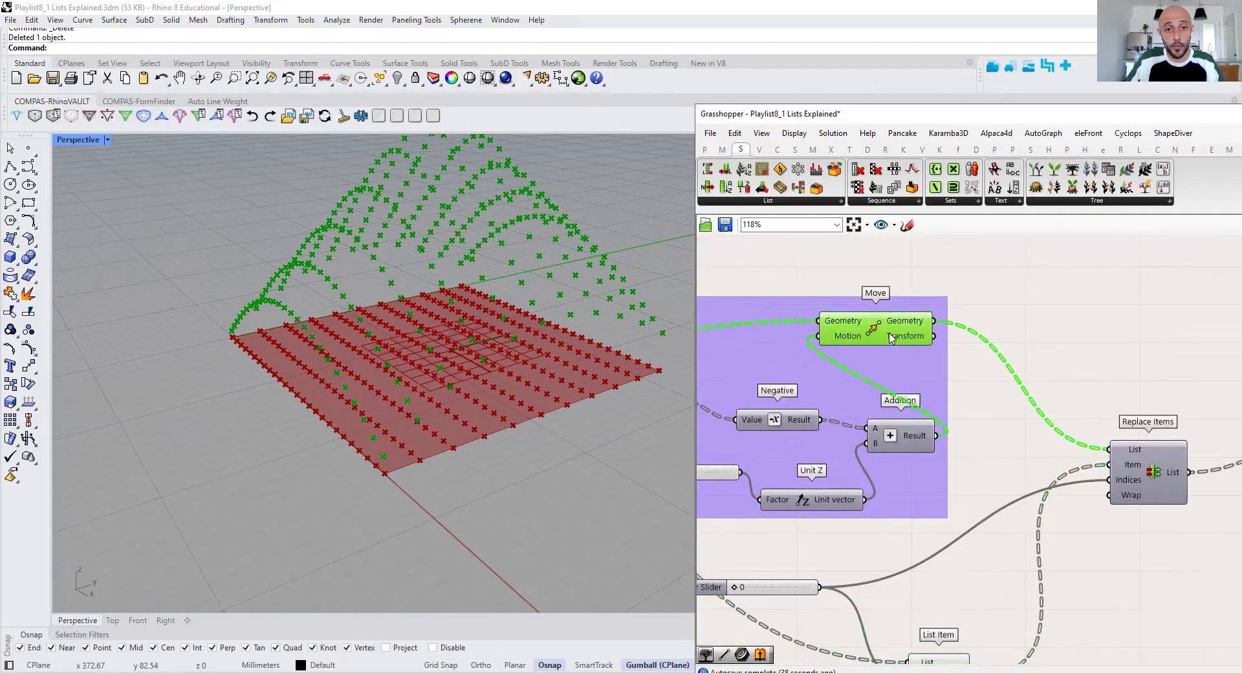
mouse_move(1136, 454)
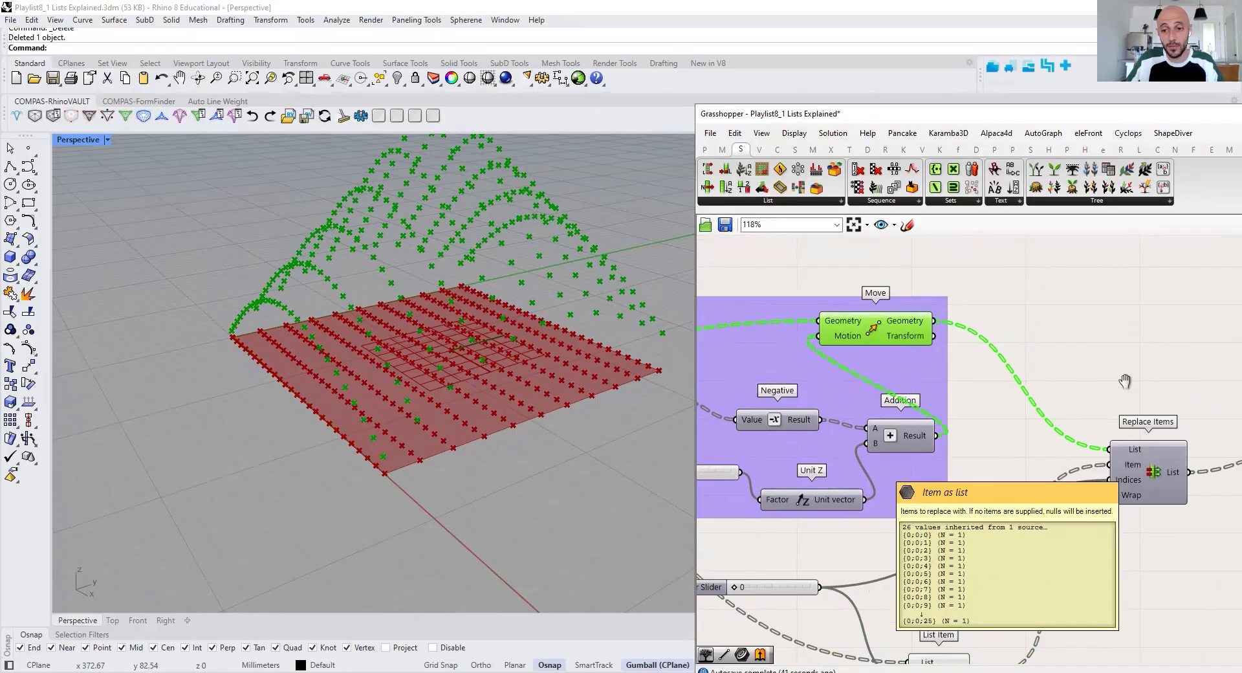
right_drag(1125, 382, 1119, 302)
click(940, 598)
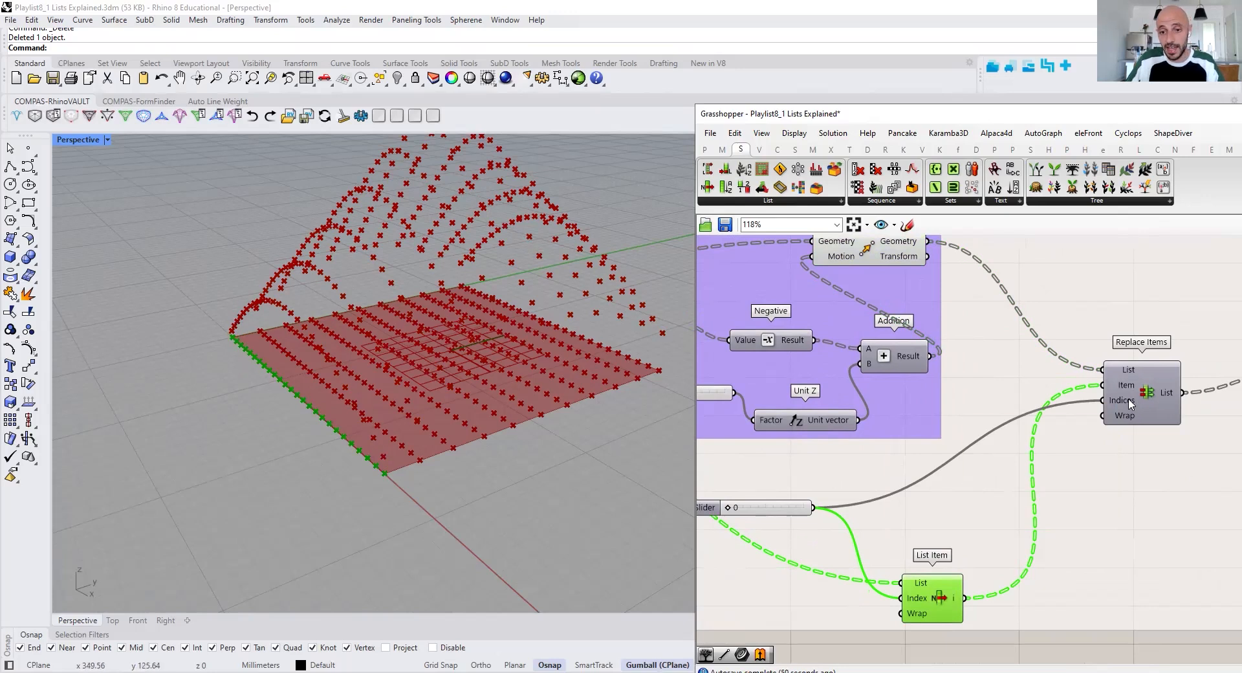
Turn on the preview of the Replace Items component and highlight the Move component's points for comparison
right_drag(1140, 388, 1021, 396)
click(830, 403)
scroll(841, 404, down, 5)
right_click(873, 507)
click(904, 482)
scroll(1021, 396, up, 2)
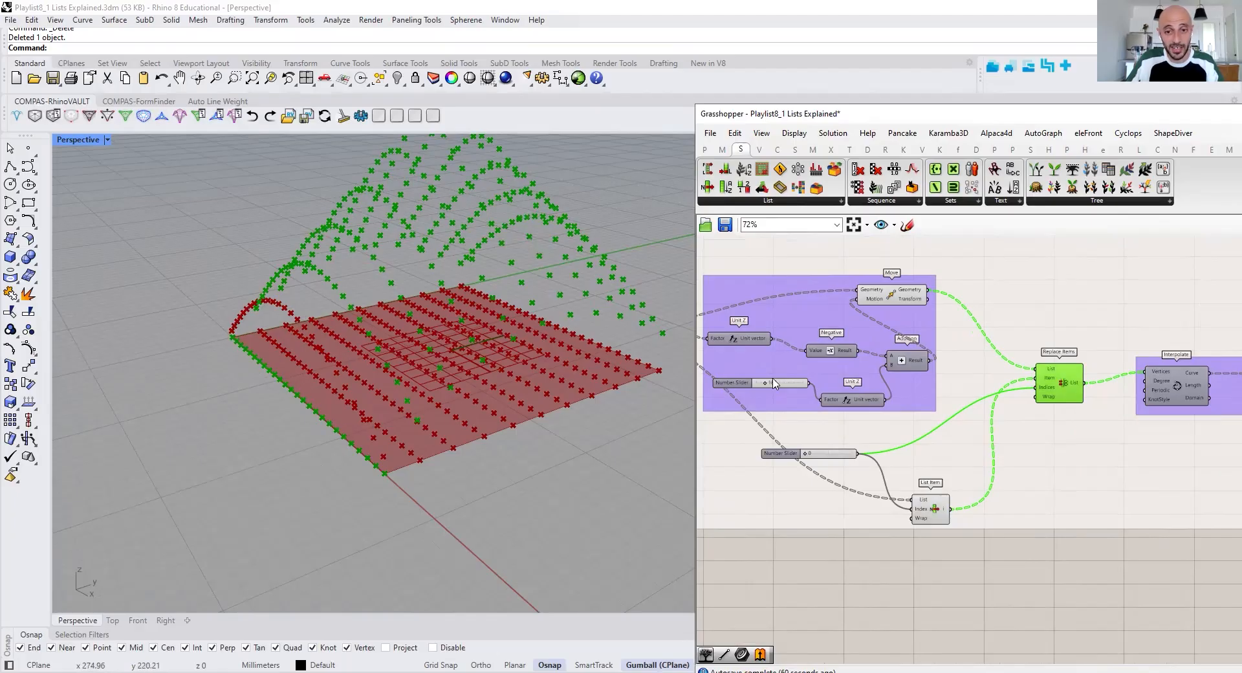
click(891, 302)
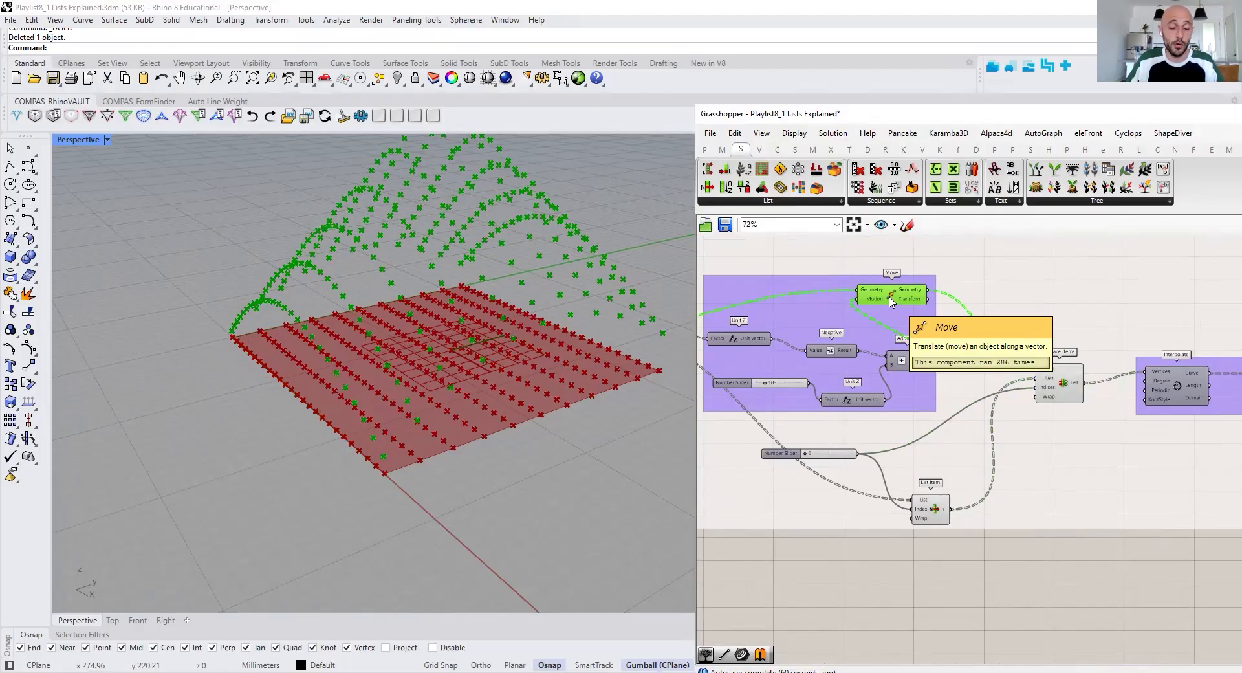
right_drag(460, 485, 454, 497)
Turn on the preview of the Interpolate component after the Replace Items component
right_drag(1049, 400, 914, 407)
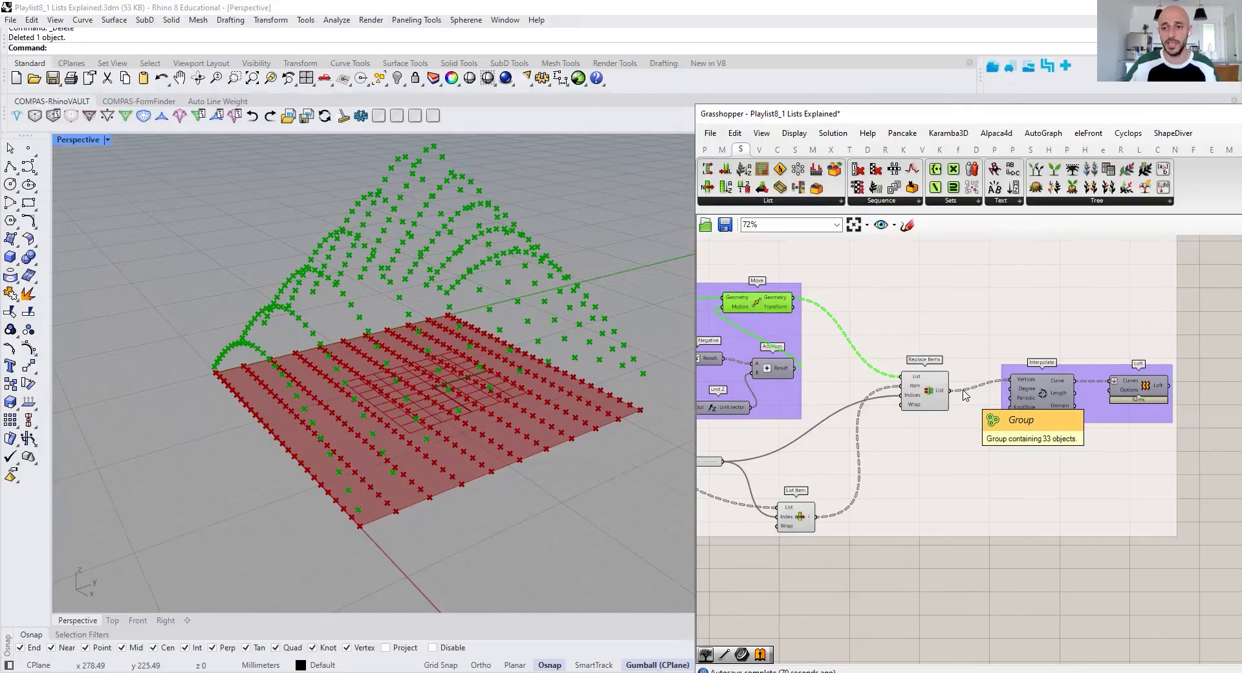
click(1042, 397)
right_drag(1042, 397, 951, 416)
right_click(1175, 324)
click(1161, 337)
click(1146, 337)
right_drag(348, 457, 301, 443)
Turn on the preview of the final Loft component after Interpolate
click(1052, 406)
right_click(1132, 357)
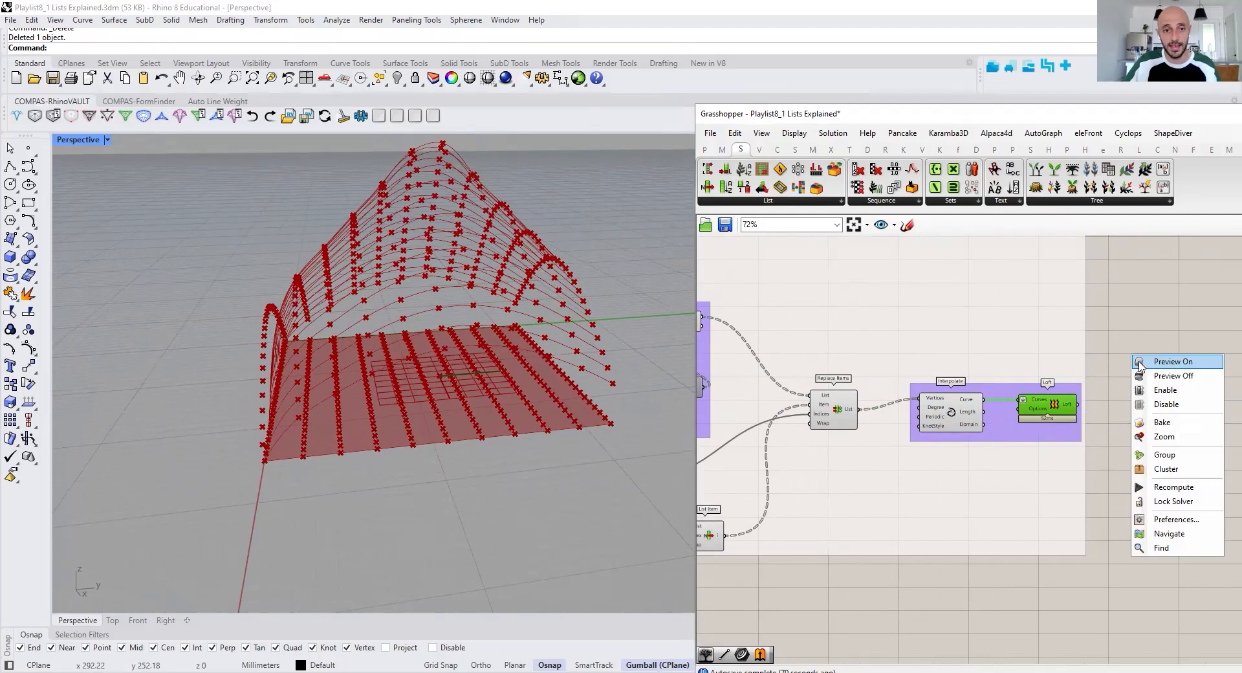
click(1139, 365)
Turn off the preview of the components from Divide Curve through Interpolate, leaving out the final Loft
scroll(1119, 521, down, 6)
drag(1100, 515, 927, 384)
right_click(931, 504)
click(944, 487)
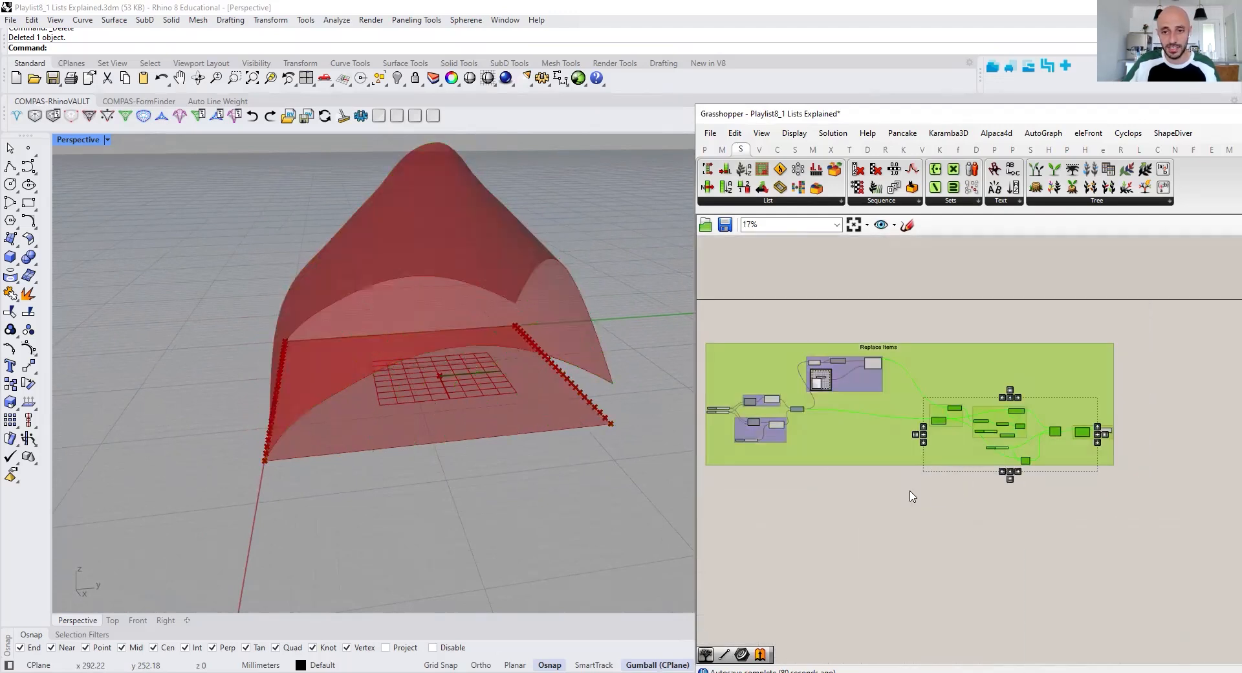
click(912, 496)
Shift the MD Slider's point slightly to reshape the final lofted surface
scroll(818, 365, up, 7)
mouse_move(832, 417)
mouse_down()
mouse_move(821, 422)
mouse_move(856, 417)
mouse_move(838, 411)
mouse_move(836, 430)
mouse_move(835, 410)
mouse_up()
right_drag(920, 409, 851, 395)
Examine the Replace Items component's List and Item inputs
scroll(851, 396, down, 3)
scroll(851, 396, down, 2)
right_drag(986, 438, 898, 407)
scroll(1027, 445, up, 6)
right_drag(1026, 444, 838, 416)
scroll(838, 416, down, 3)
scroll(1068, 445, up, 5)
mouse_move(1074, 431)
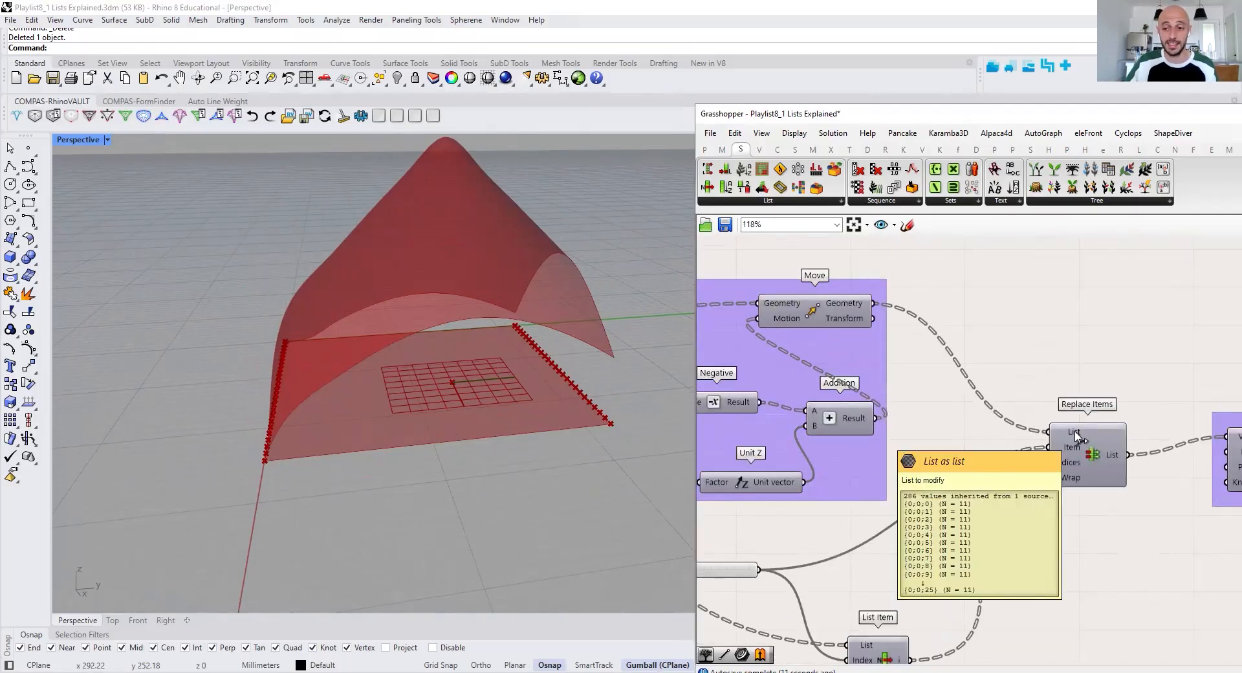
mouse_move(1074, 453)
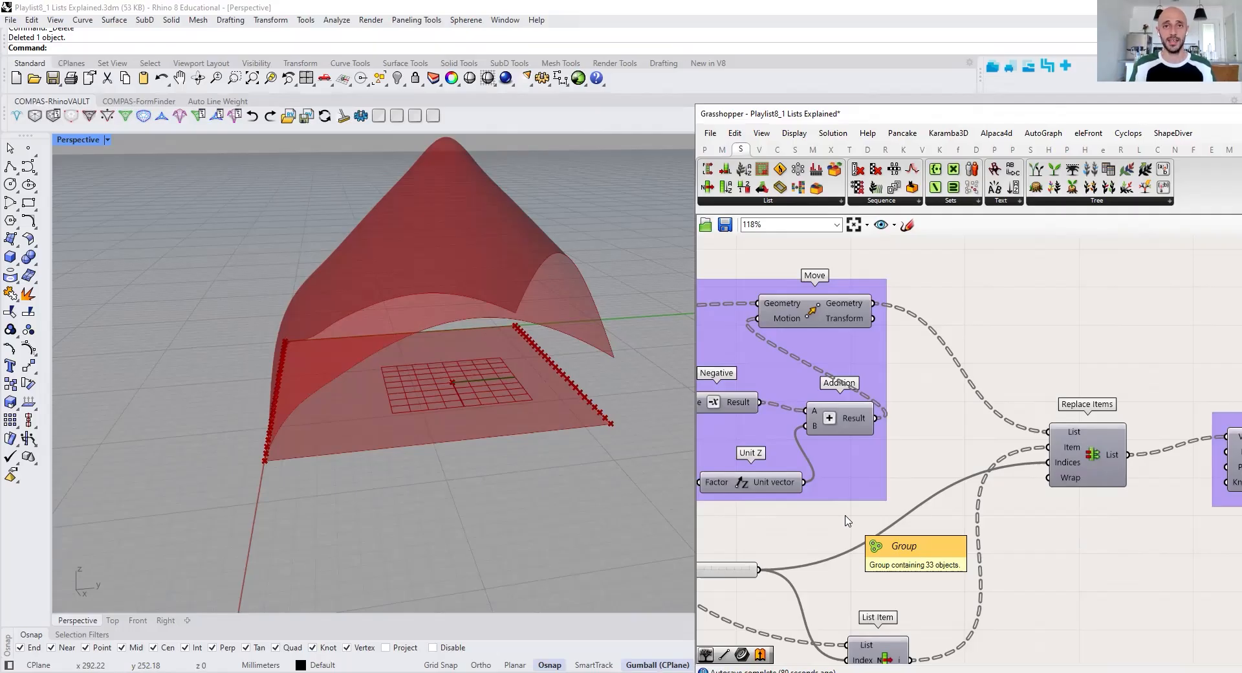
Review the whole definition with all its example groups alongside all the previewed geometry in the Perspective viewport
scroll(848, 520, down, 10)
scroll(1015, 387, up, 3)
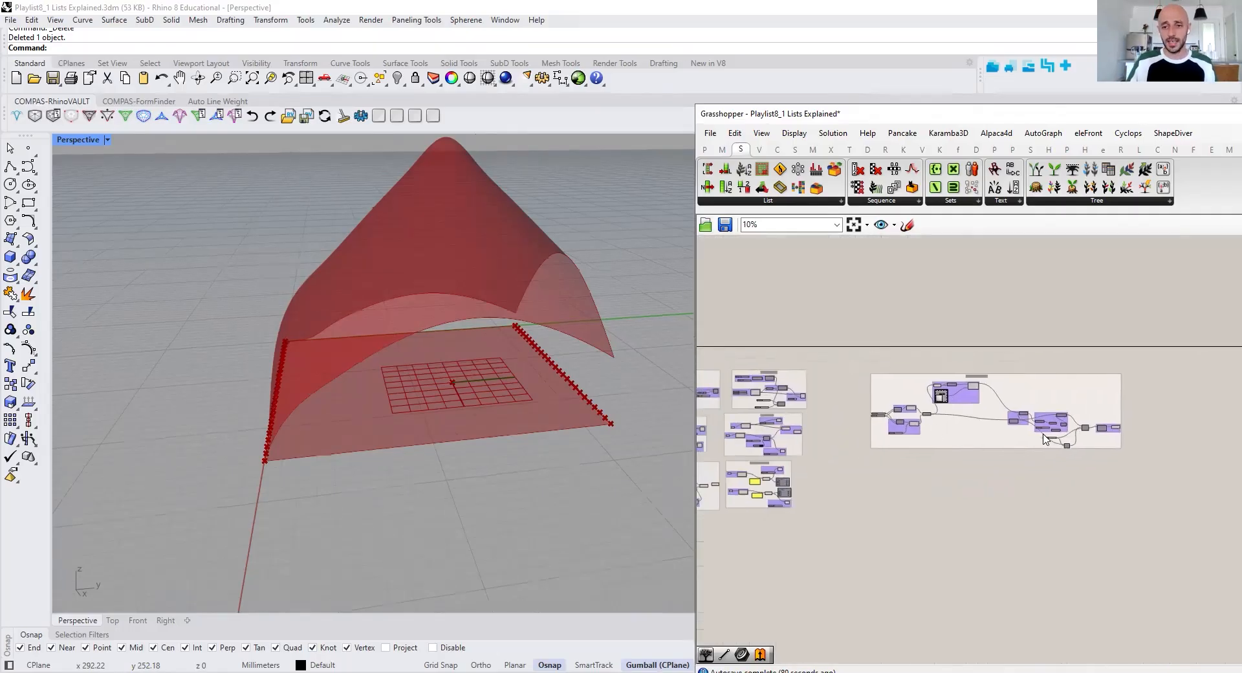
scroll(414, 475, down, 15)
right_drag(410, 479, 311, 493)
shift+right_drag(506, 466, 660, 414)
right_drag(492, 414, 482, 272)
right_drag(540, 343, 410, 386)
scroll(526, 386, down, 5)
scroll(411, 382, up, 2)
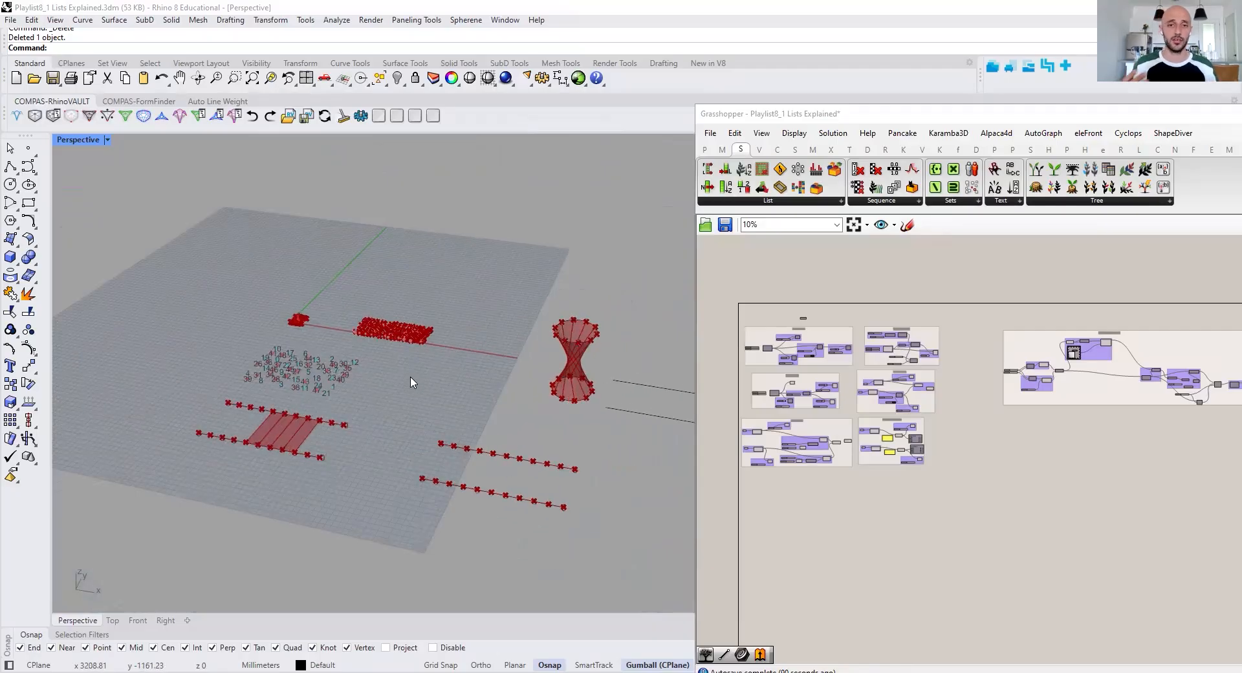